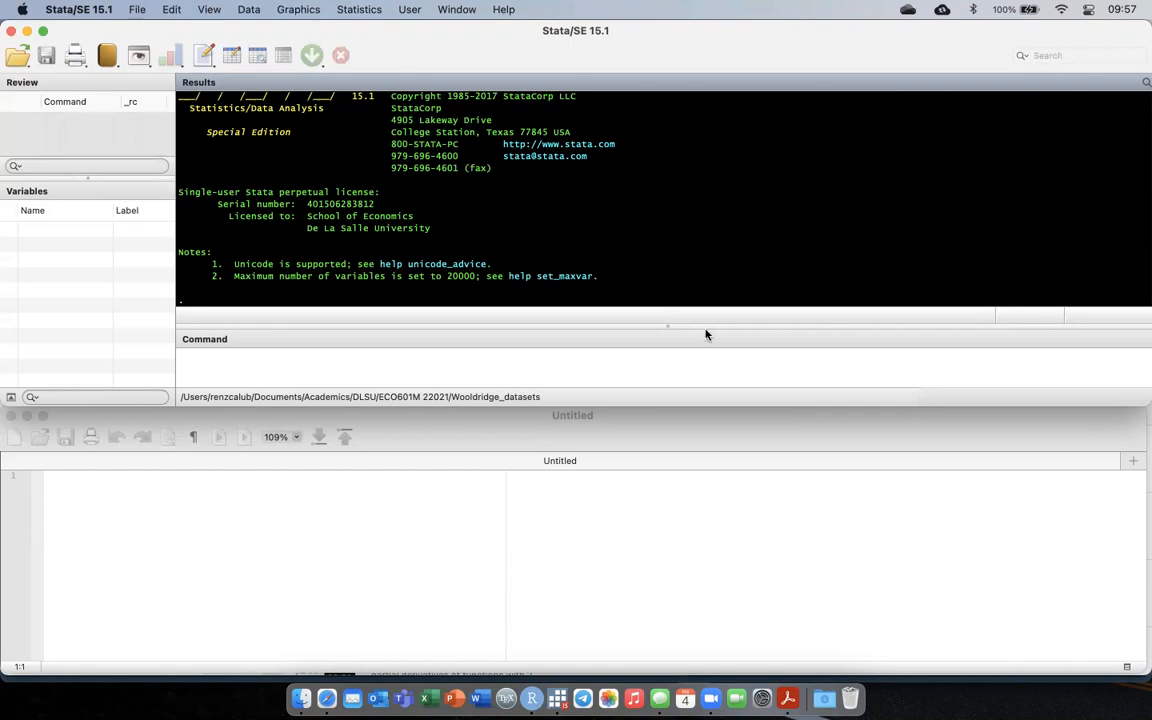
Start the empty do-file with a full-width comment line of asterisks.
{"action": "left_click", "coordinate": [480, 478]}
{"action": "type", "text": "****************"}
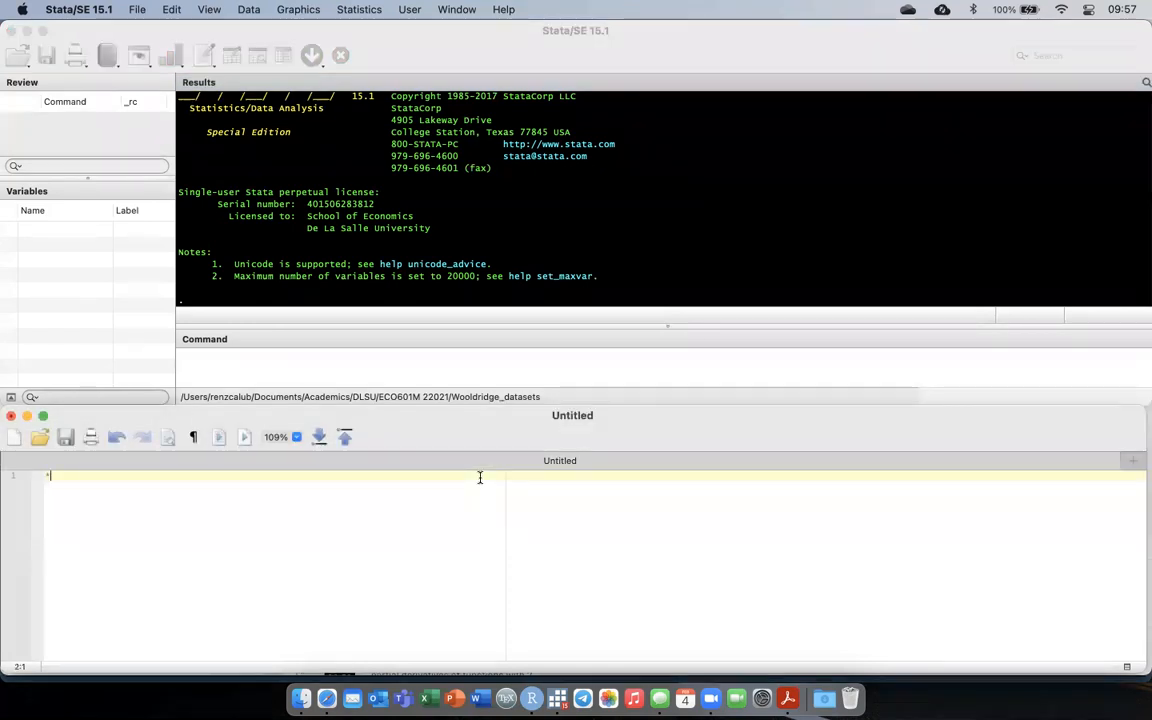
{"action": "type", "text": "************************************************"}
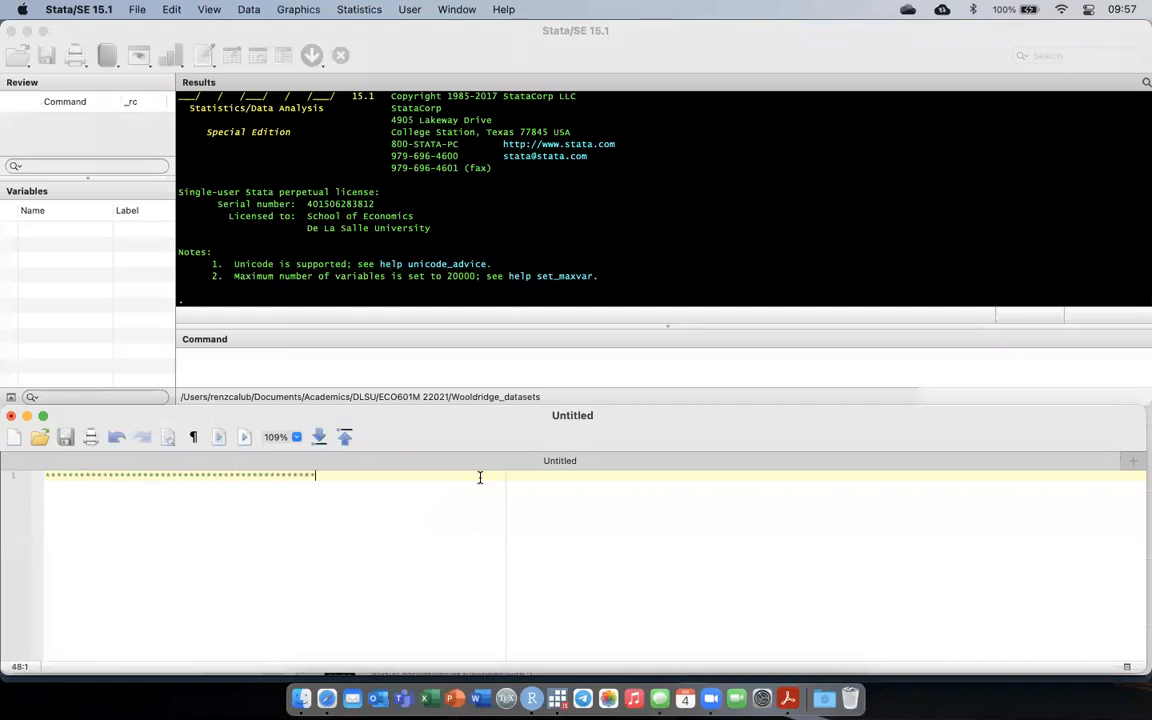
{"action": "type", "text": "****************"}
{"action": "key", "text": "Return"}
Add the comment title "* Generating variables in Stata" below the asterisk line.
{"action": "type", "text": "*"}
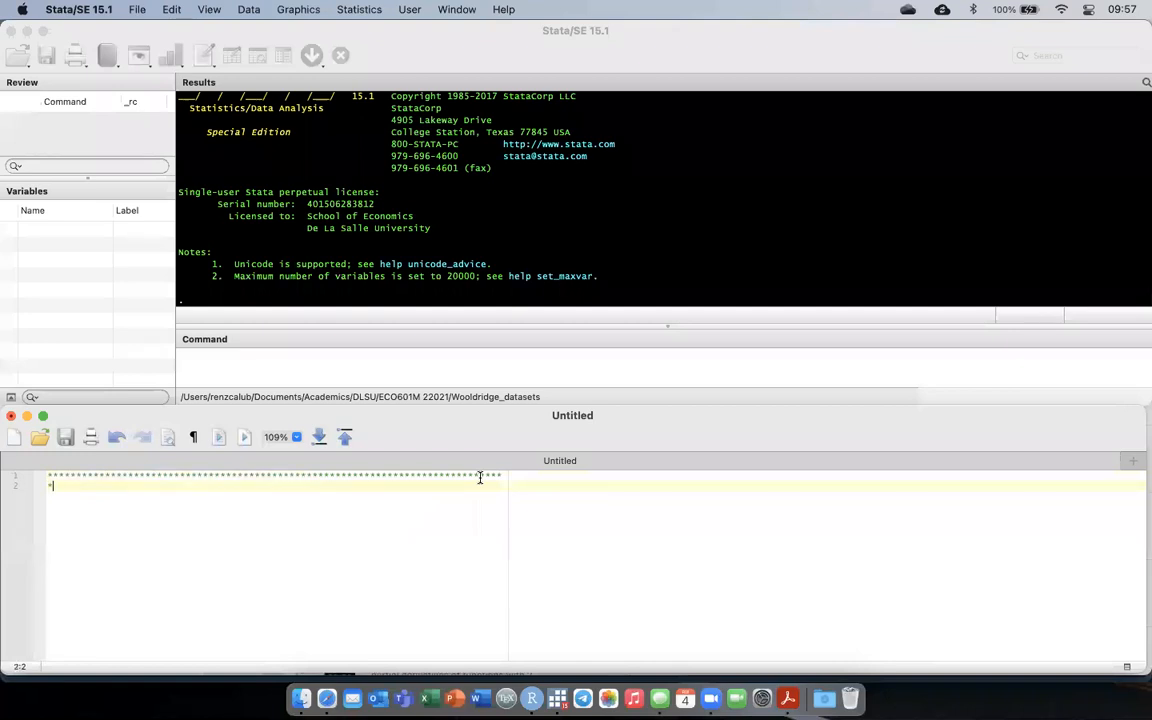
{"action": "type", "text": " Basic"}
{"action": "key", "text": "BackSpace"}
{"action": "key", "text": "BackSpace"}
{"action": "key", "text": "BackSpace"}
{"action": "key", "text": "BackSpace"}
{"action": "key", "text": "BackSpace"}
{"action": "type", "text": "Generati"}
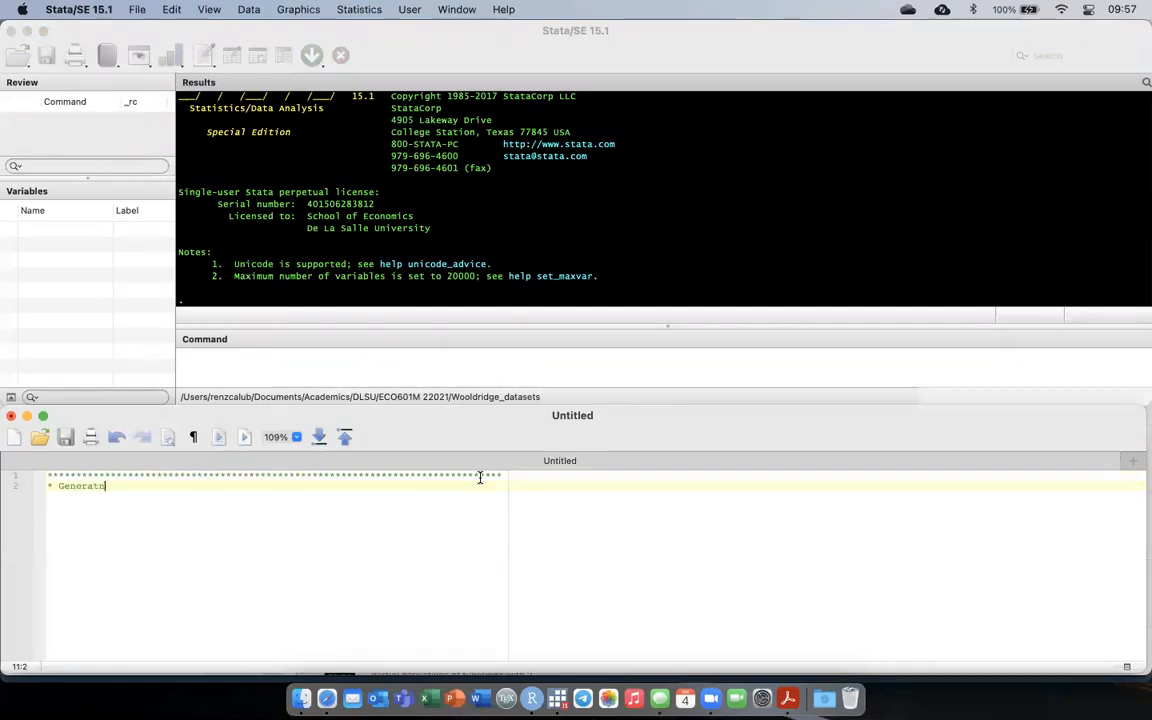
{"action": "type", "text": "ng variable"}
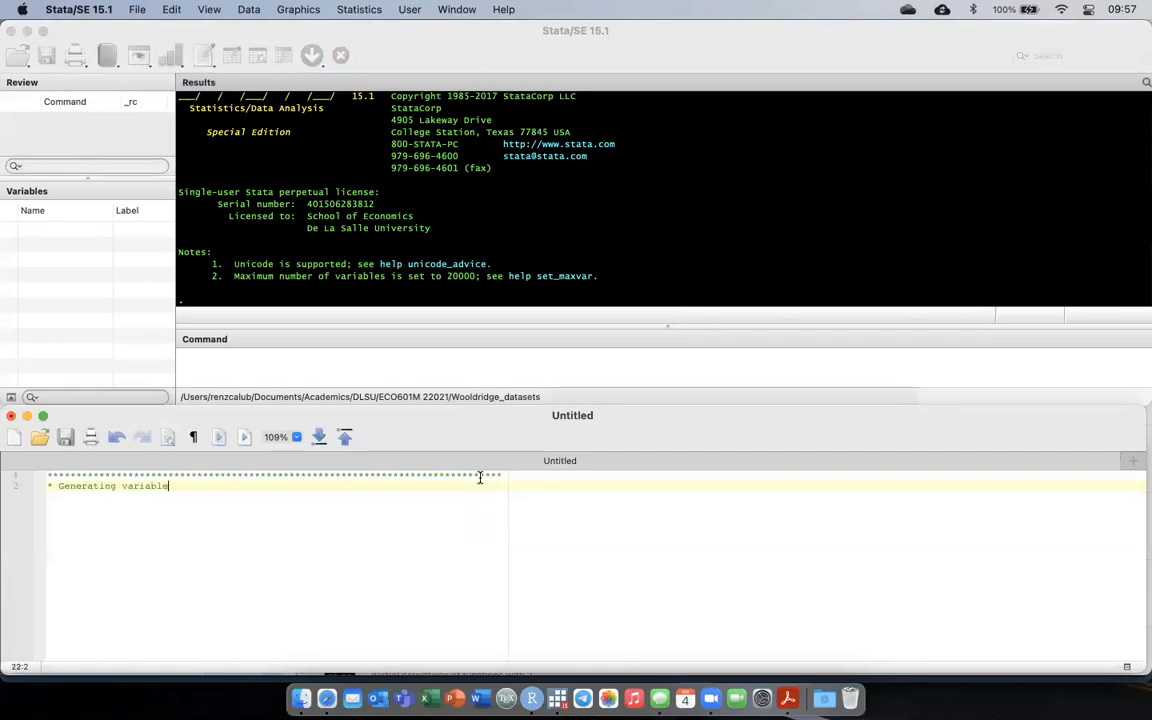
{"action": "type", "text": "s in Stata"}
{"action": "key", "text": "Return"}
Close the header with a second asterisk line as long as the first, followed by a blank line.
{"action": "type", "text": "********************************"}
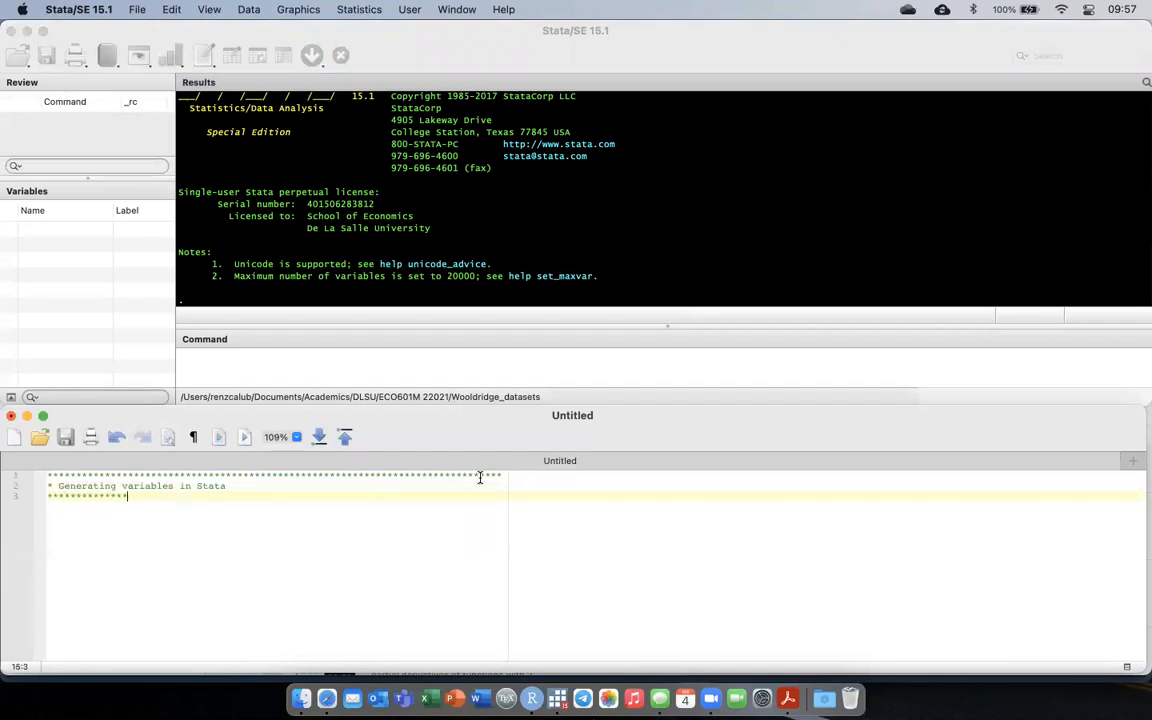
{"action": "type", "text": "*********************************************"}
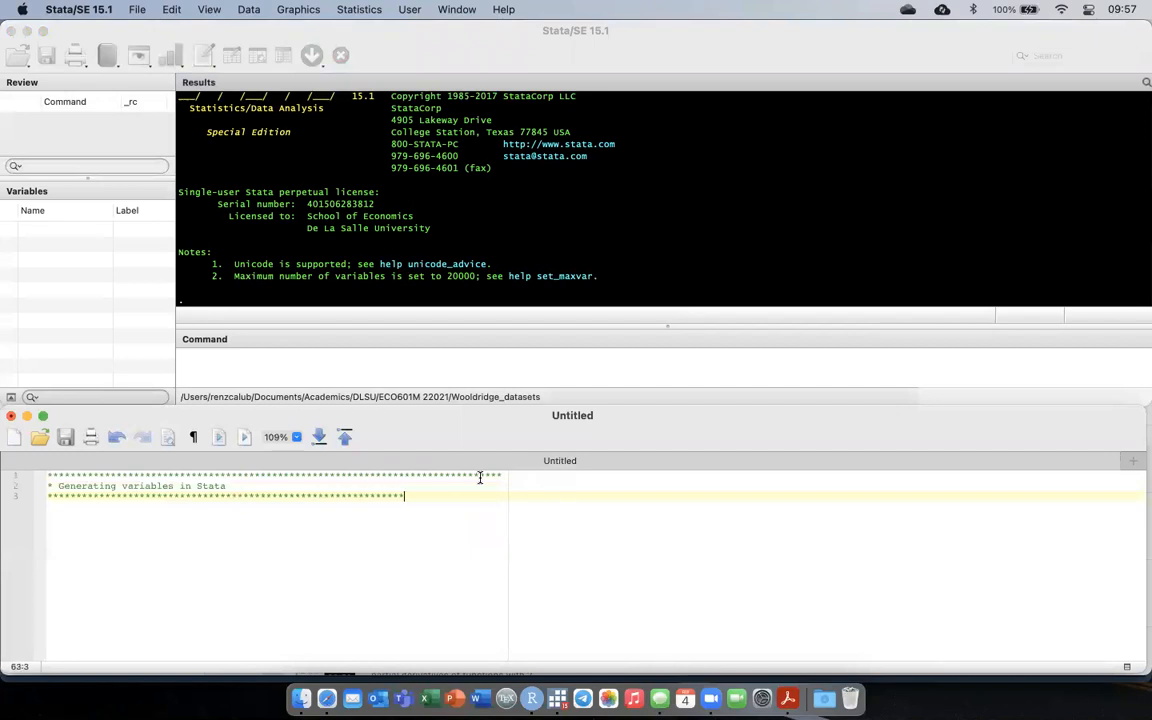
{"action": "type", "text": "*"}
{"action": "key", "text": "Return"}
{"action": "key", "text": "Return"}
Begin a cd command with an opening quote, then switch to Finder and browse to Academics > DLSU > ECO601M 22021.
{"action": "type", "text": "cd \""}
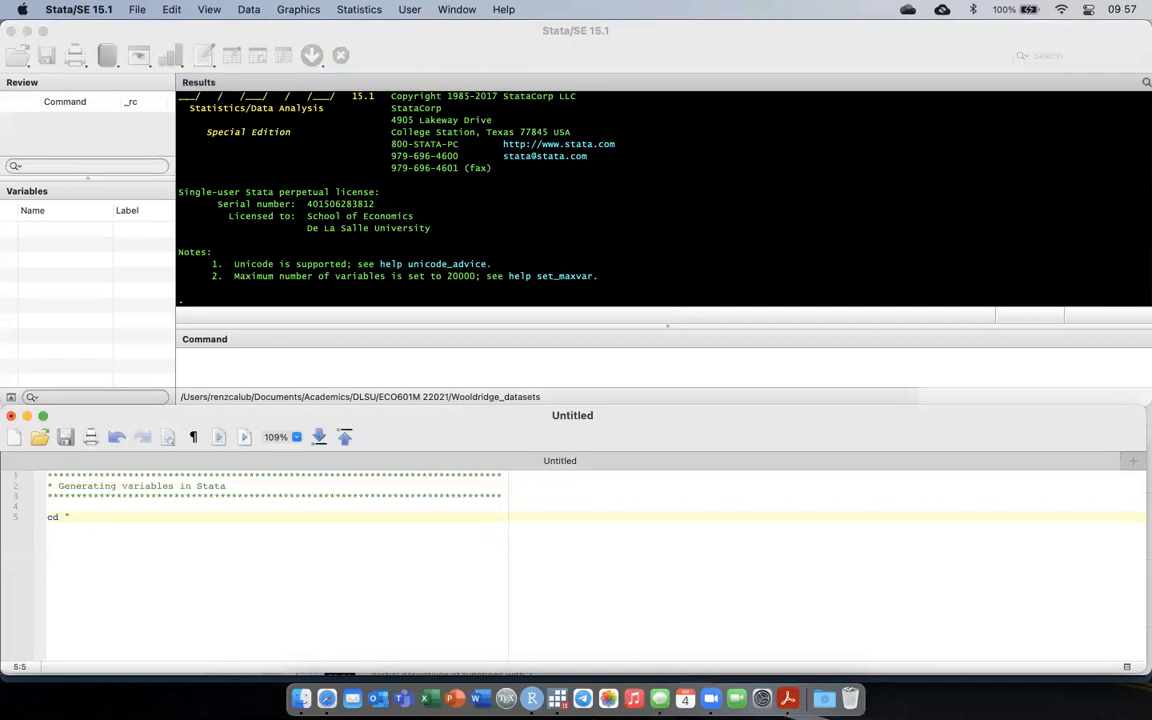
{"action": "left_click", "coordinate": [302, 698]}
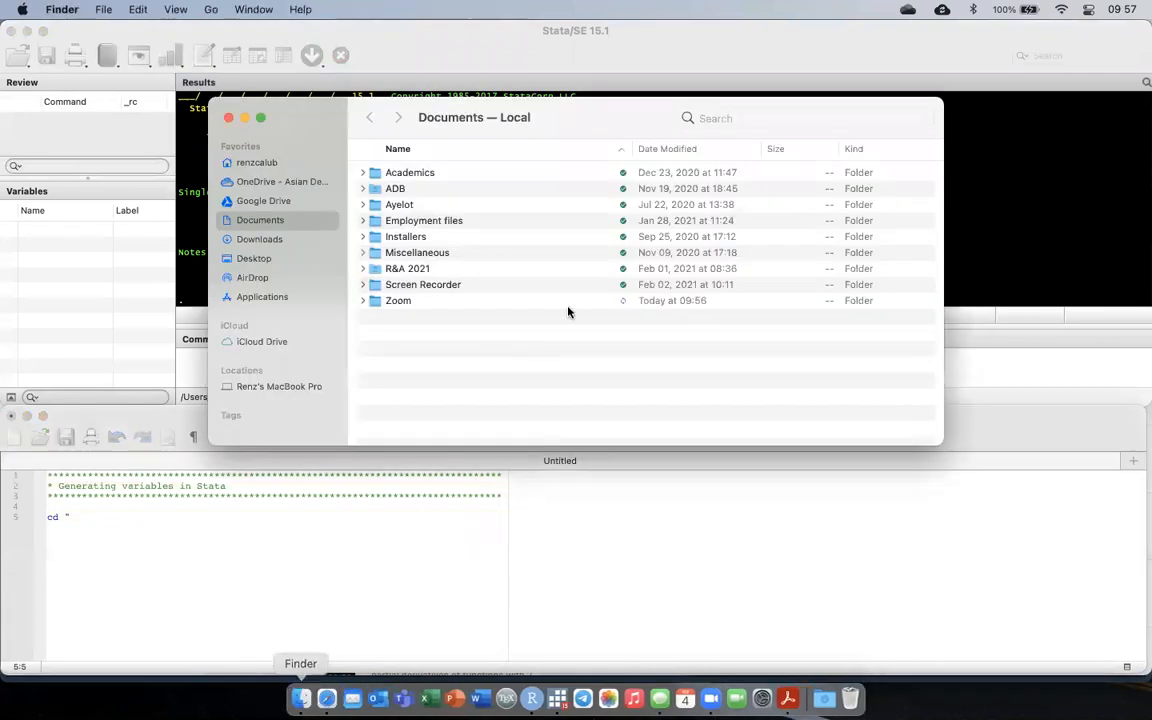
{"action": "double_click", "coordinate": [399, 176]}
{"action": "left_click", "coordinate": [418, 190]}
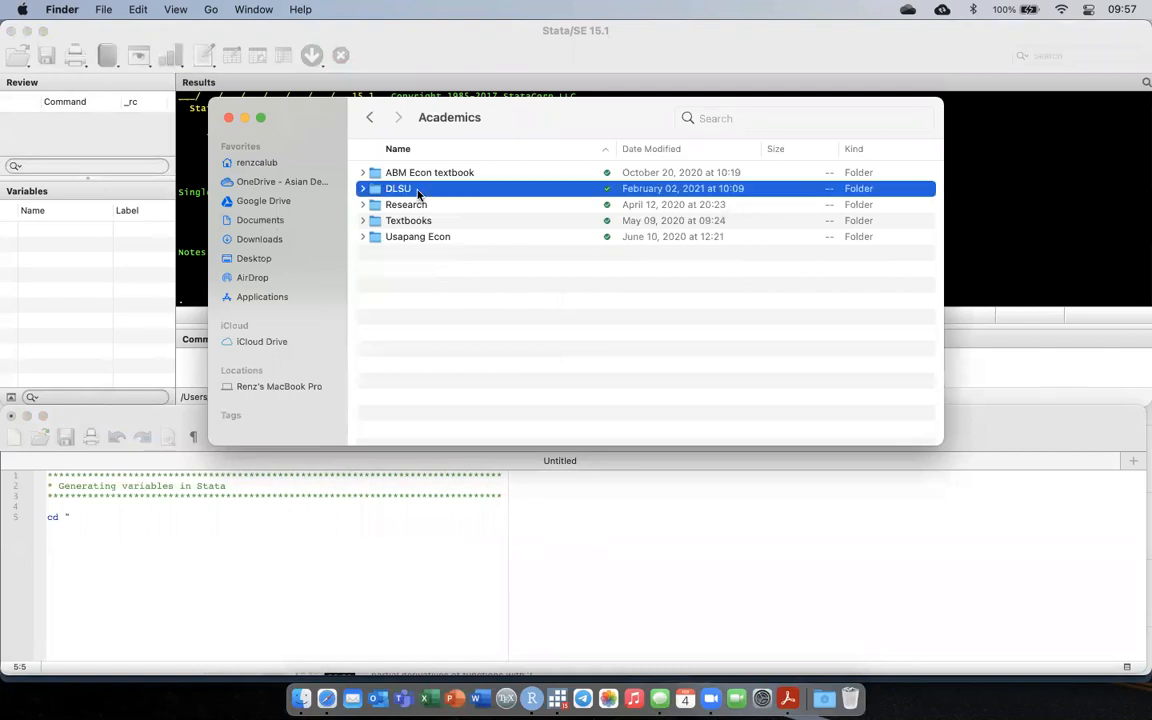
{"action": "double_click", "coordinate": [418, 192]}
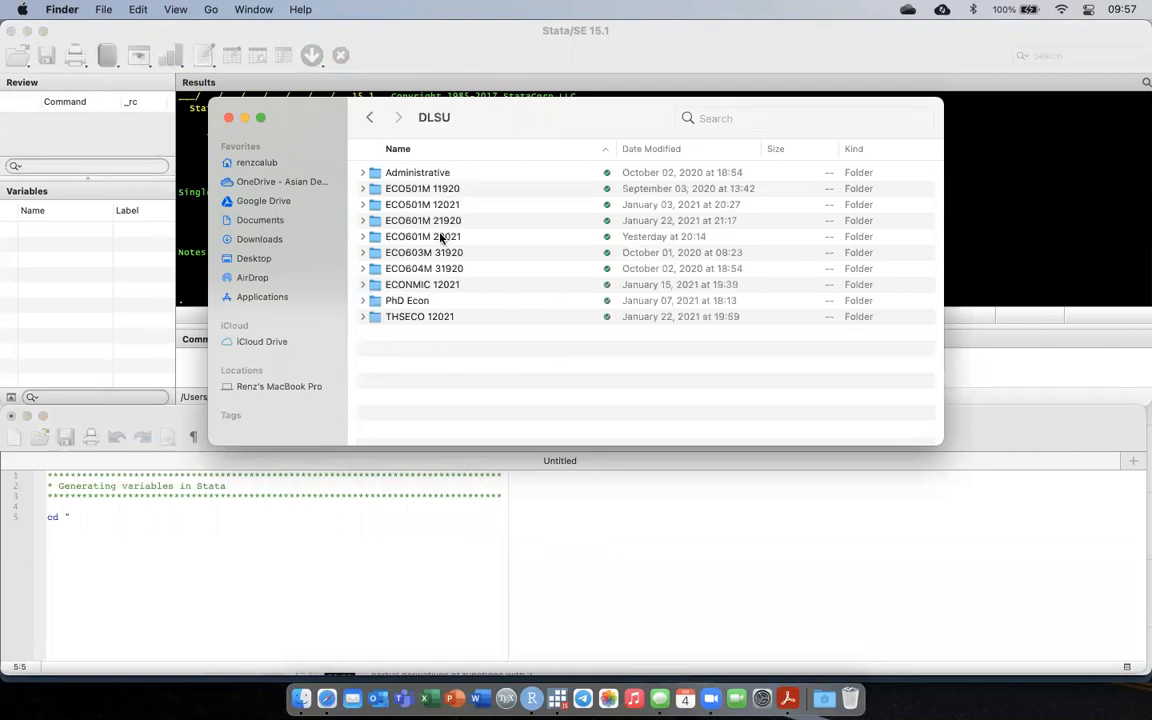
{"action": "double_click", "coordinate": [441, 237]}
{"action": "left_click", "coordinate": [421, 207]}
{"action": "double_click", "coordinate": [421, 206]}
{"action": "left_click", "coordinate": [363, 122]}
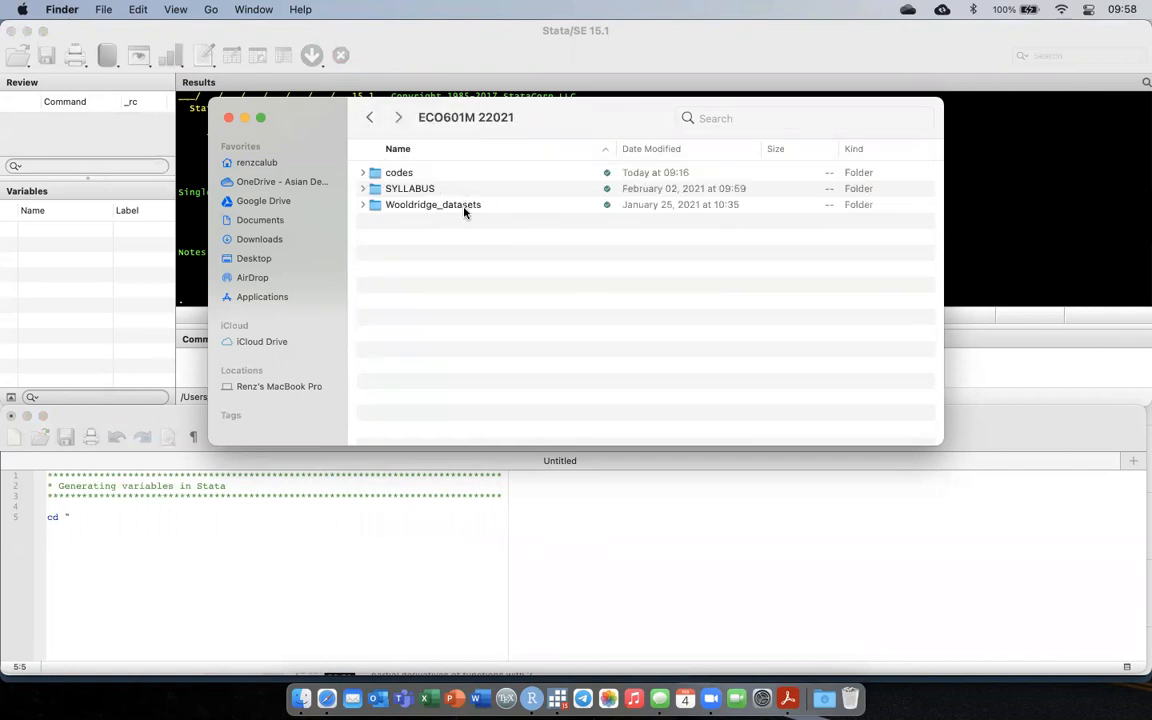
Copy the Wooldridge_datasets folder's pathname and paste it into the do-file's cd command, closing the quotes.
{"action": "left_click", "coordinate": [460, 205]}
{"action": "right_click", "coordinate": [462, 203]}
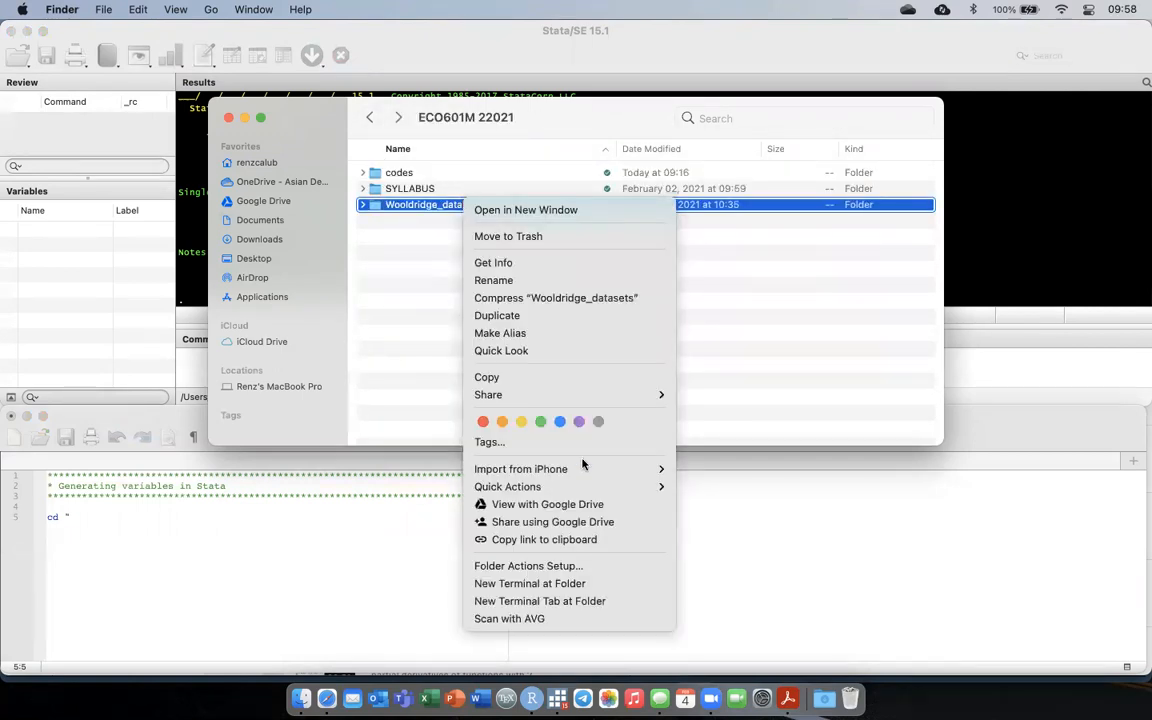
{"action": "key", "text": "alt"}
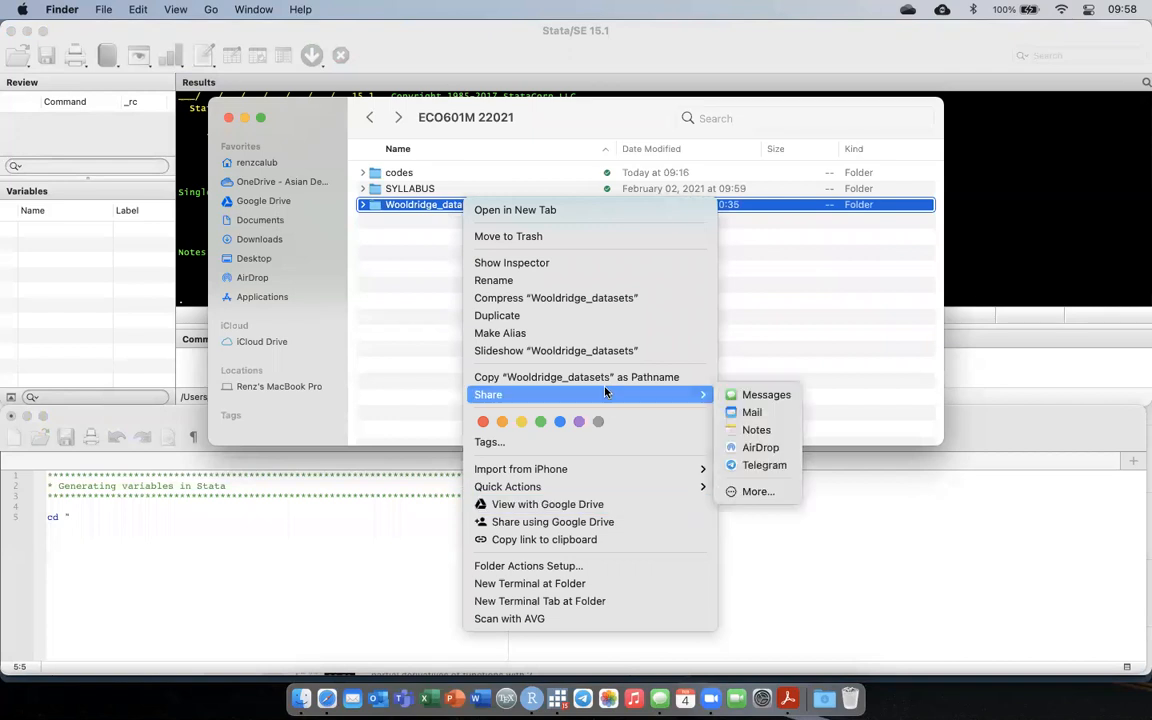
{"action": "left_click", "coordinate": [183, 528]}
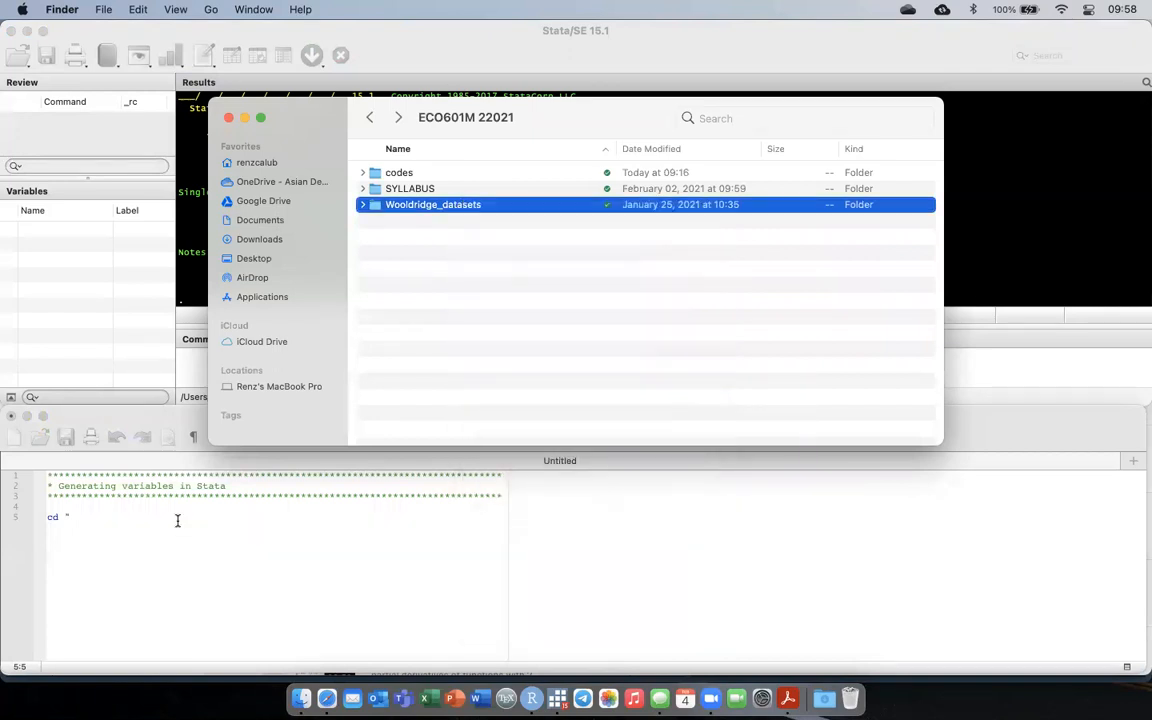
{"action": "left_click", "coordinate": [180, 522]}
{"action": "type", "text": "/Users/renzcalub/Documents/Academics/DLSU/ECO601M 22021/Wooldridge_datasets"}
{"action": "type", "text": "\""}
{"action": "key", "text": "Return"}
{"action": "key", "text": "Return"}
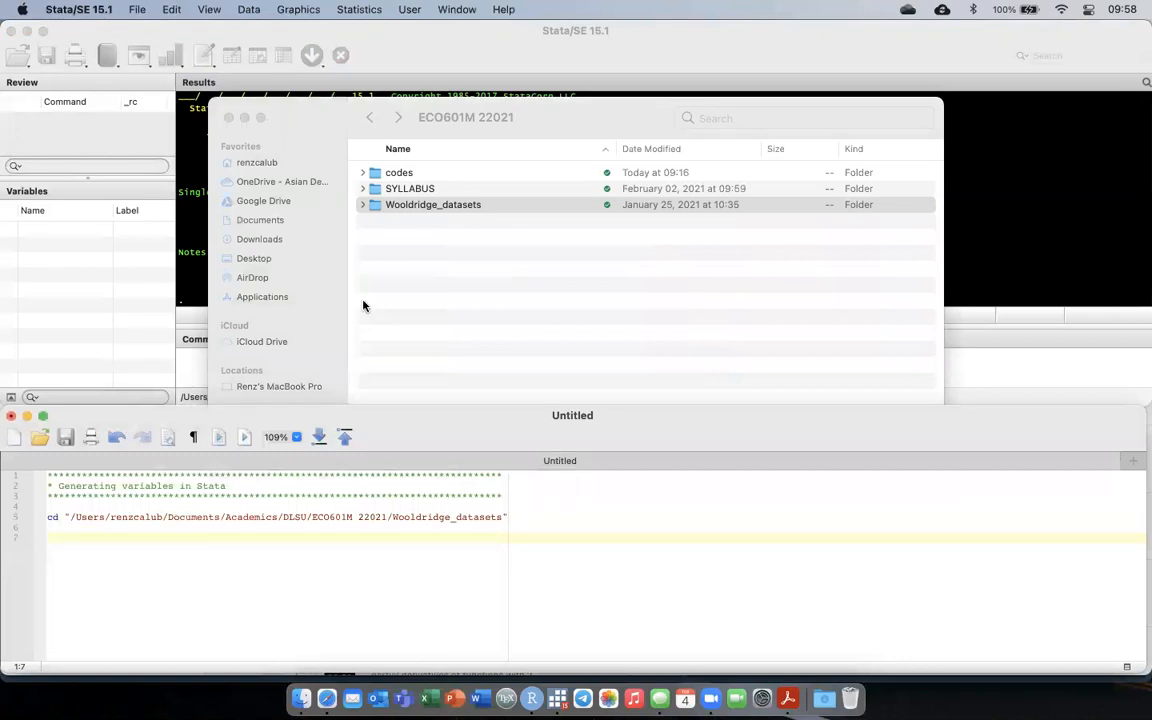
Look through the Wooldridge_datasets folder for the data file and add the line use "WAGE2.dta", clear to the do-file.
{"action": "left_click", "coordinate": [483, 204]}
{"action": "double_click", "coordinate": [483, 204]}
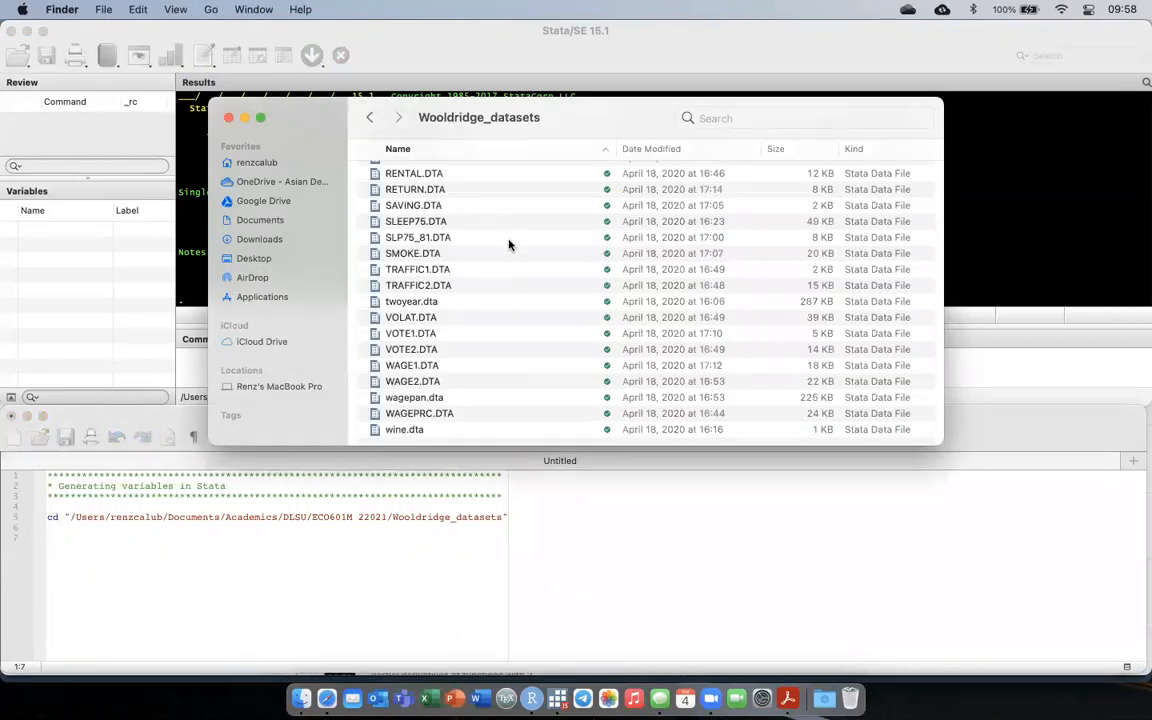
{"action": "scroll", "coordinate": [509, 244], "scroll_direction": "up", "scroll_amount": 10}
{"action": "scroll", "coordinate": [509, 244], "scroll_direction": "down", "scroll_amount": 10}
{"action": "left_click", "coordinate": [449, 541]}
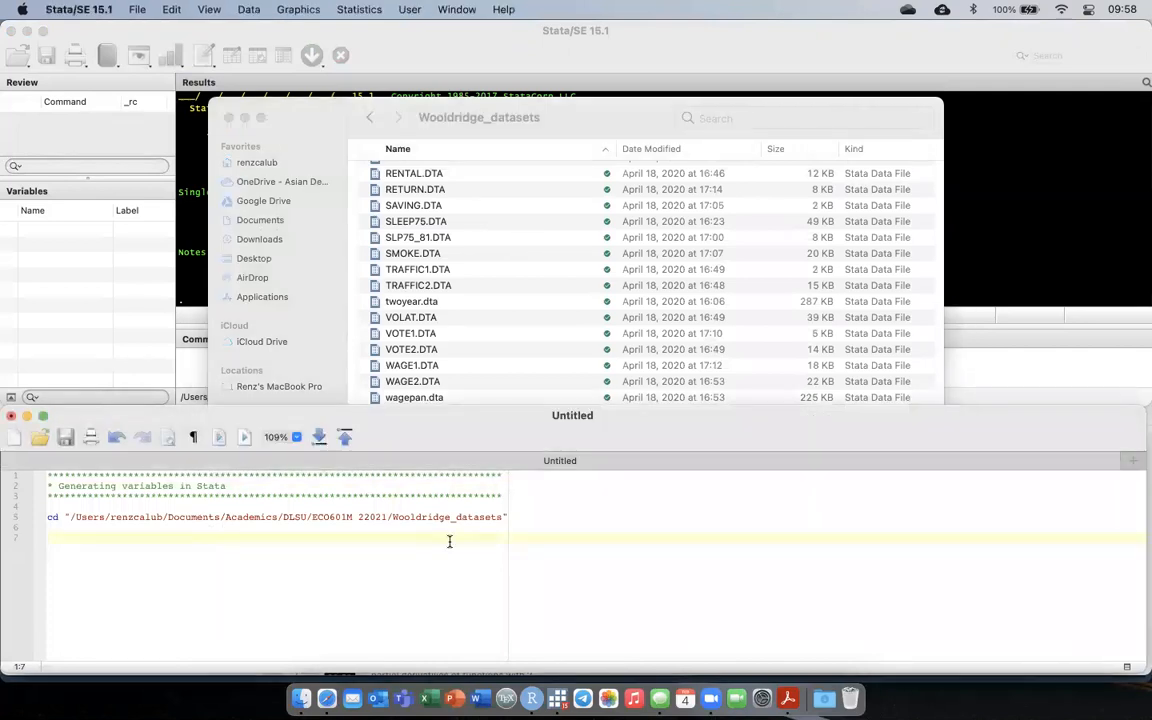
{"action": "type", "text": "use \"WAGE2.dta\", clear"}
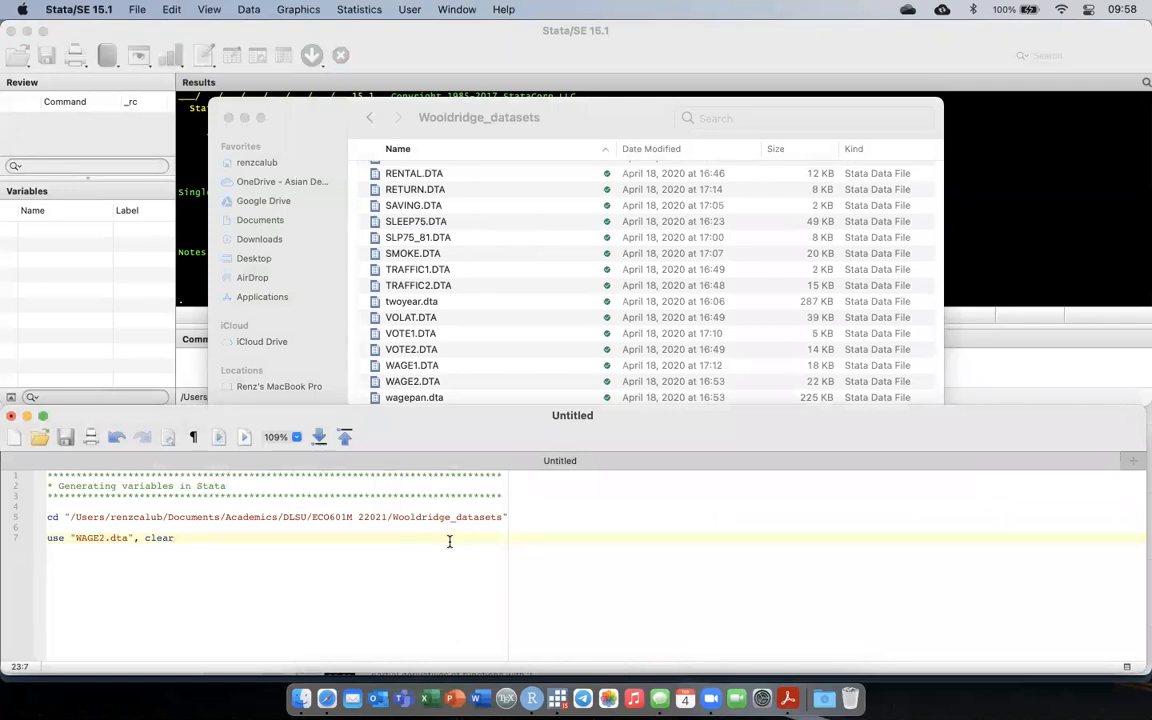
Run the whole do-file to set the working directory and load WAGE2.dta.
{"action": "left_click", "coordinate": [960, 253]}
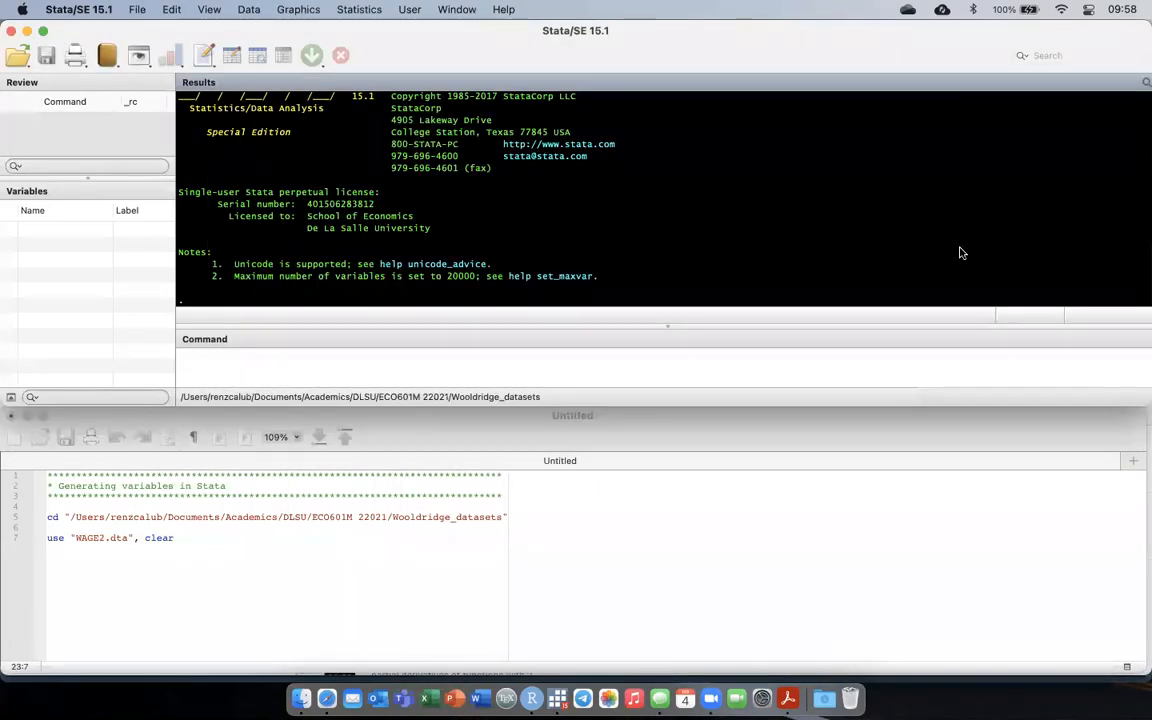
{"action": "left_click", "coordinate": [193, 540]}
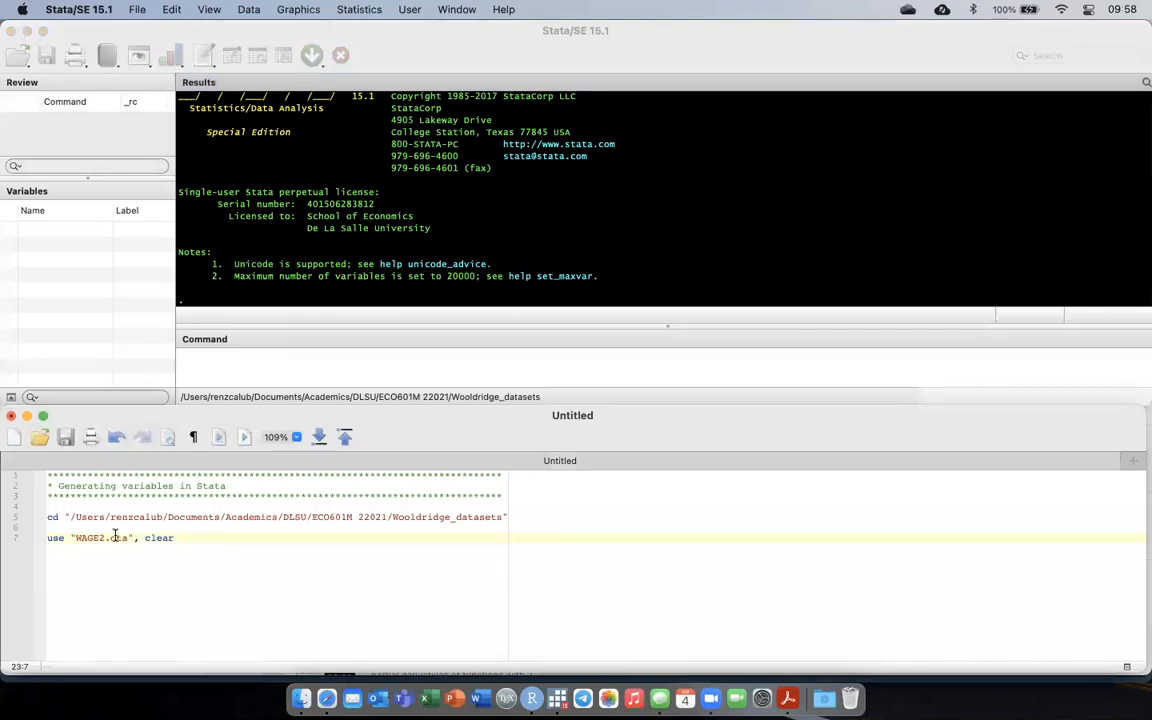
{"action": "key", "text": "super+a"}
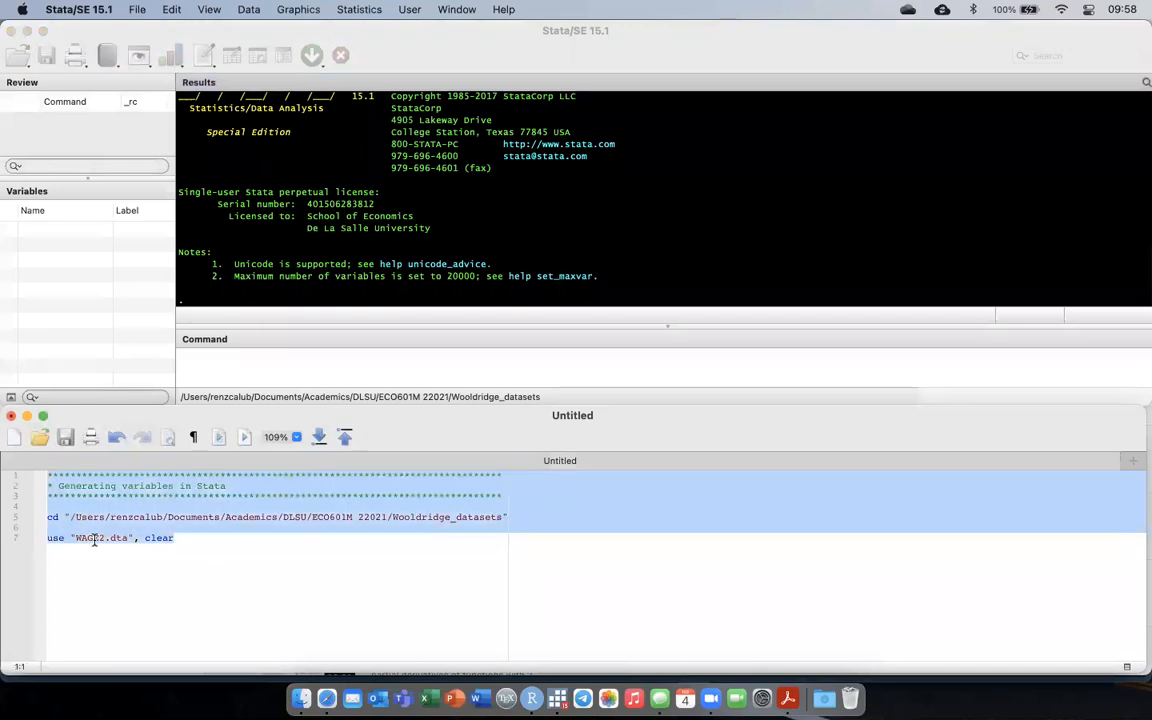
{"action": "key", "text": "super+shift+d"}
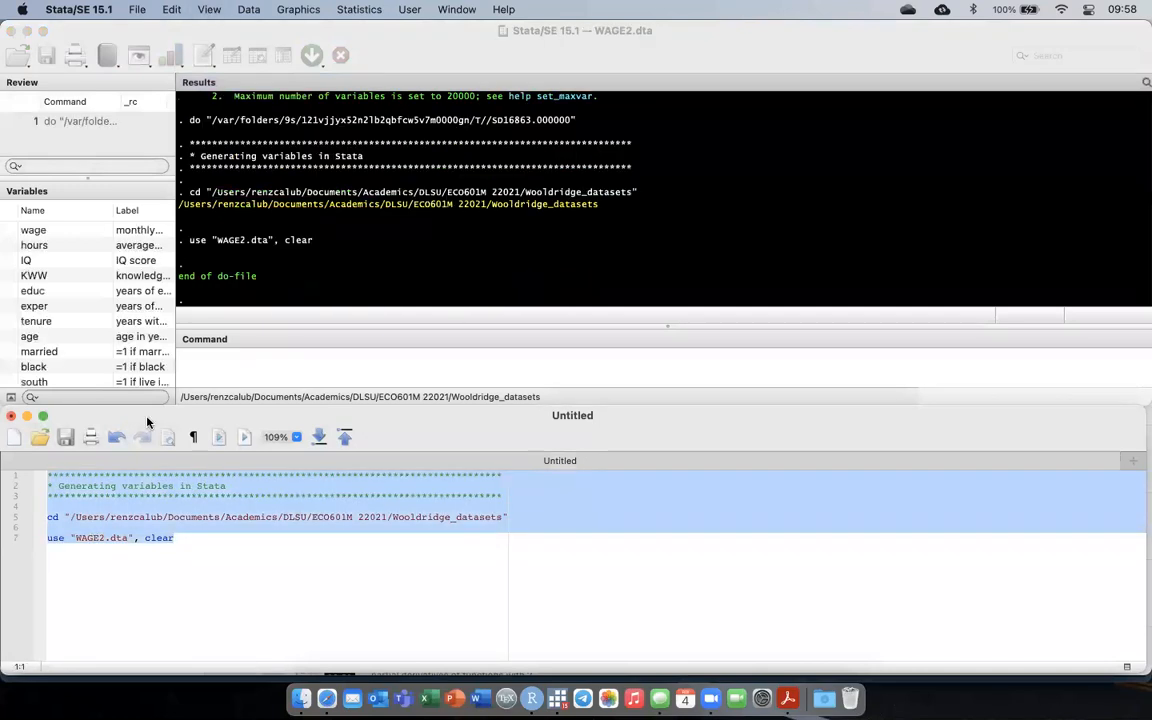
Examine the list of loaded variables and browse the WAGE2 observations in the data browser, then close it.
{"action": "scroll", "coordinate": [123, 325], "scroll_direction": "down", "scroll_amount": 3}
{"action": "scroll", "coordinate": [123, 325], "scroll_direction": "up", "scroll_amount": 3}
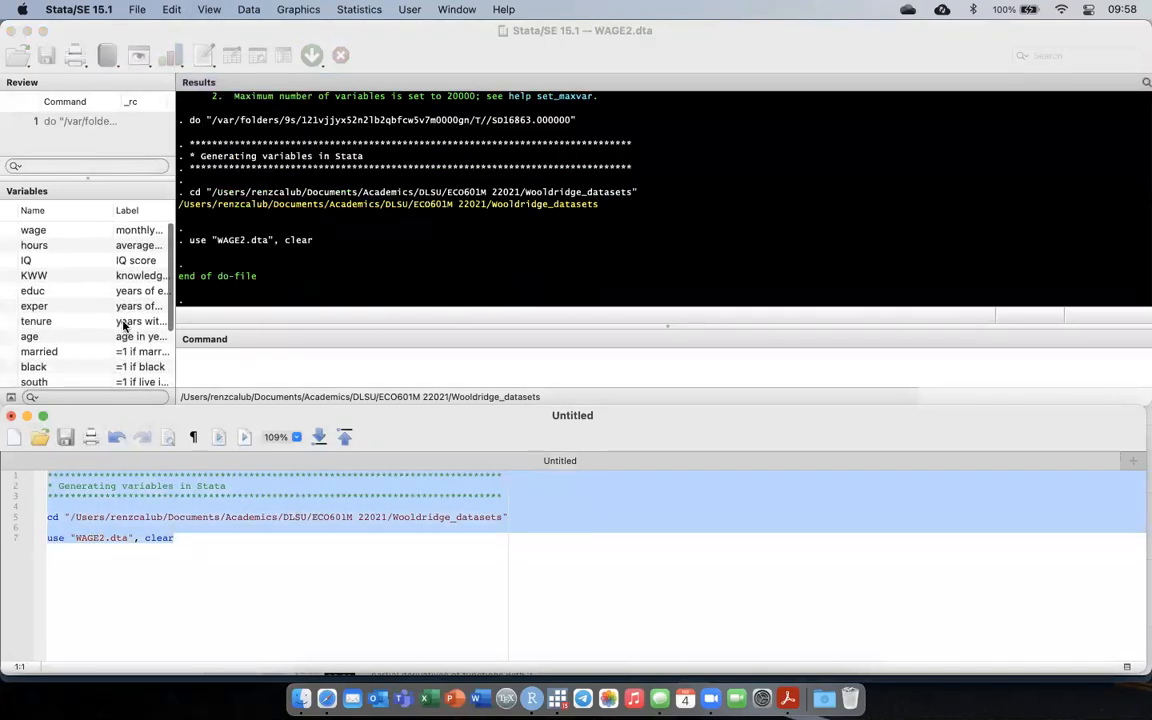
{"action": "scroll", "coordinate": [123, 325], "scroll_direction": "down", "scroll_amount": 3}
{"action": "scroll", "coordinate": [123, 325], "scroll_direction": "up", "scroll_amount": 3}
{"action": "key", "text": "Right"}
{"action": "key", "text": "Return"}
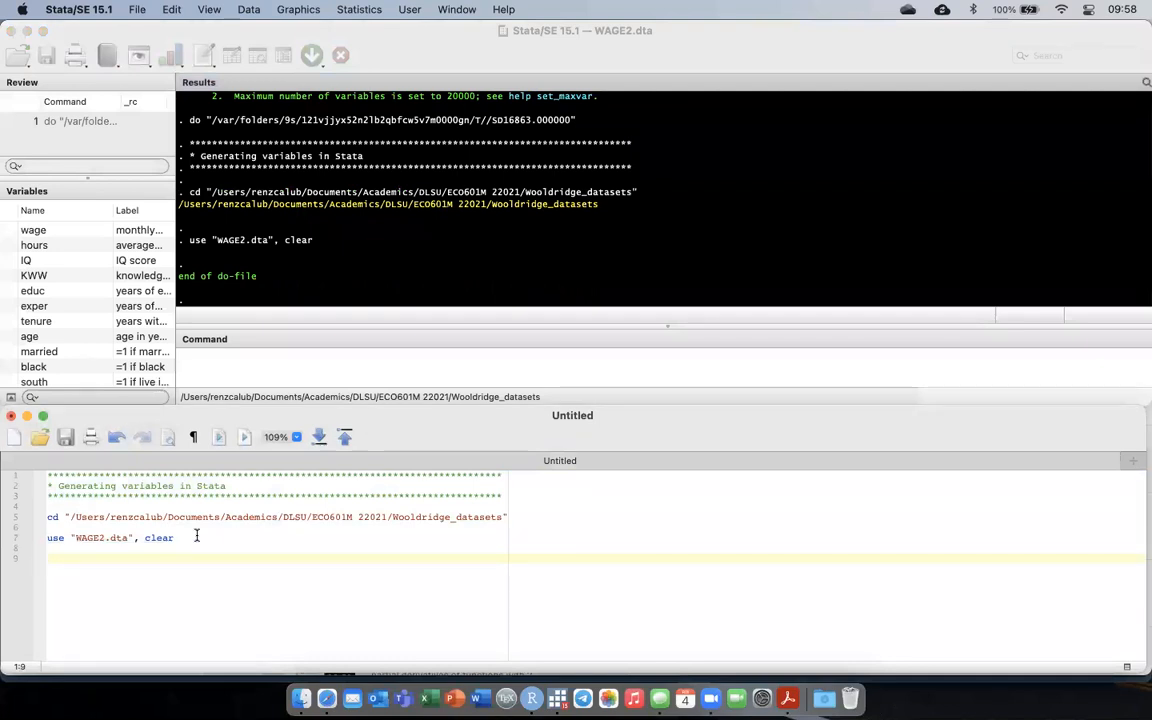
{"action": "left_click", "coordinate": [260, 57]}
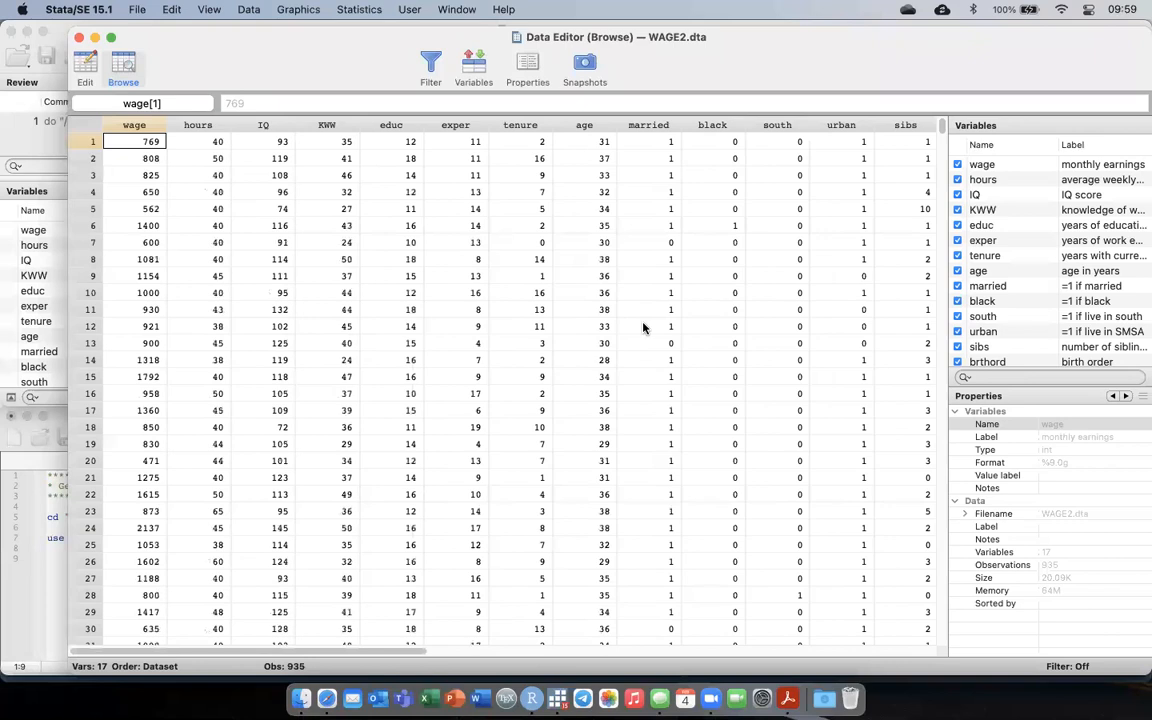
{"action": "key", "text": "super+w"}
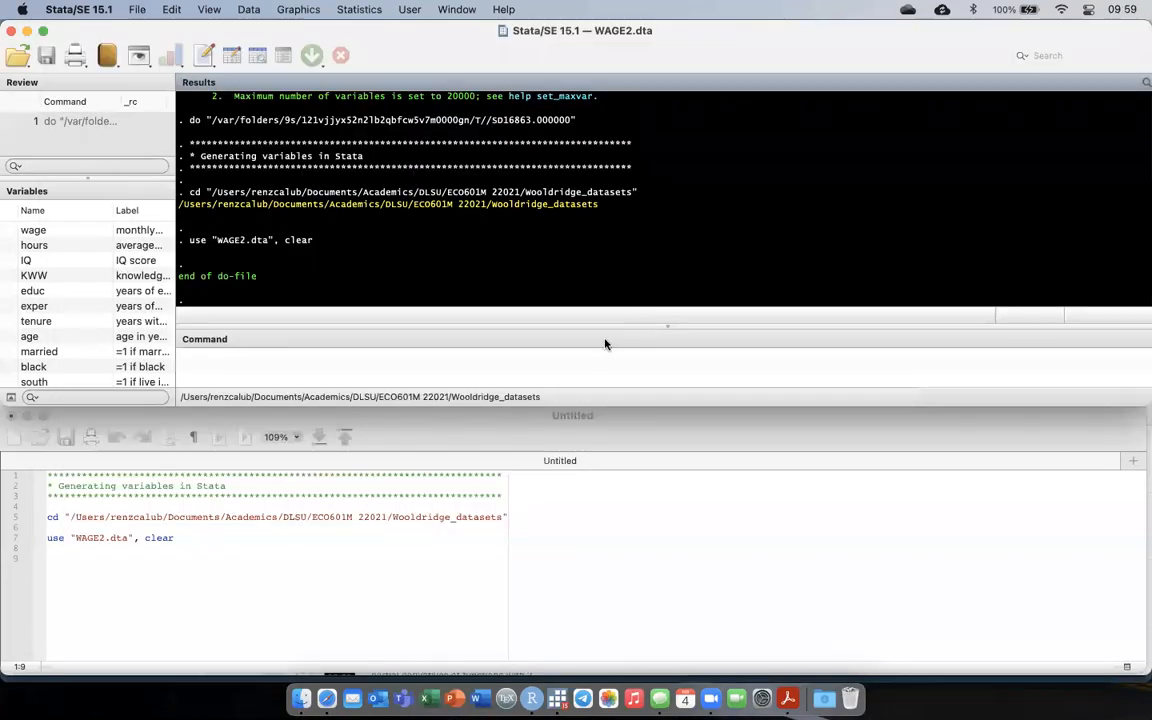
Add the comment "** Aside: sorting variables" below the use command in the do-file.
{"action": "left_click", "coordinate": [116, 566]}
{"action": "type", "text": "**"}
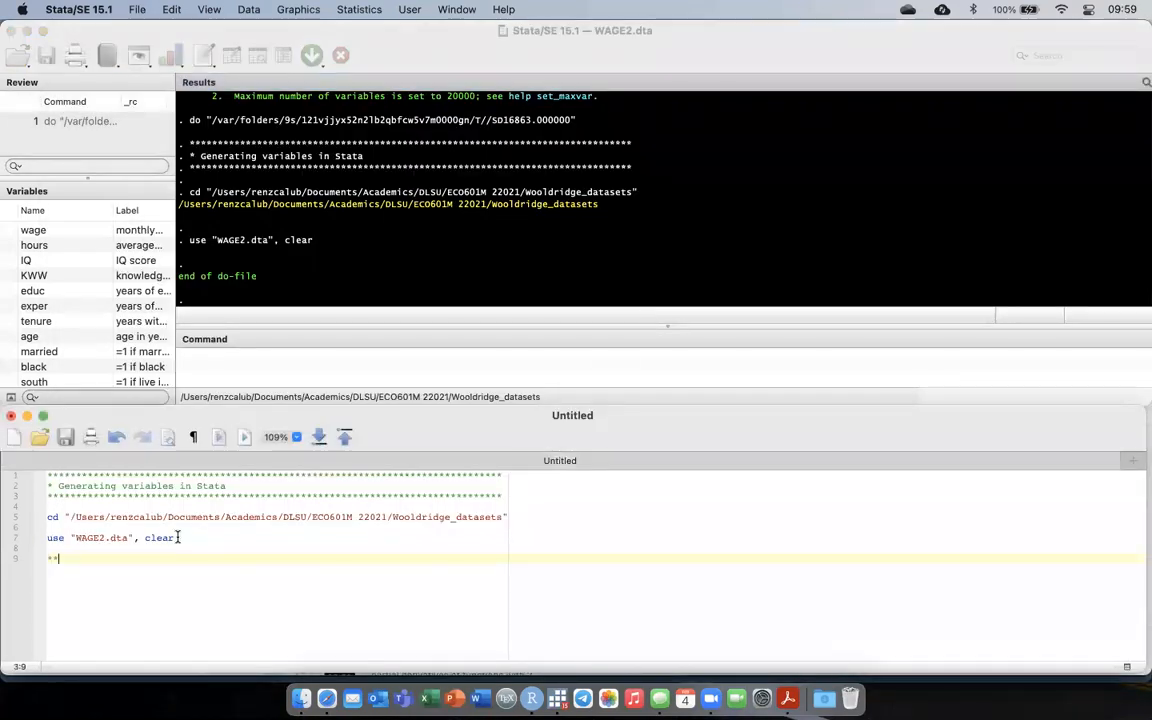
{"action": "type", "text": " Also"}
{"action": "key", "text": "BackSpace"}
{"action": "key", "text": "BackSpace"}
{"action": "key", "text": "BackSpace"}
{"action": "type", "text": "sid"}
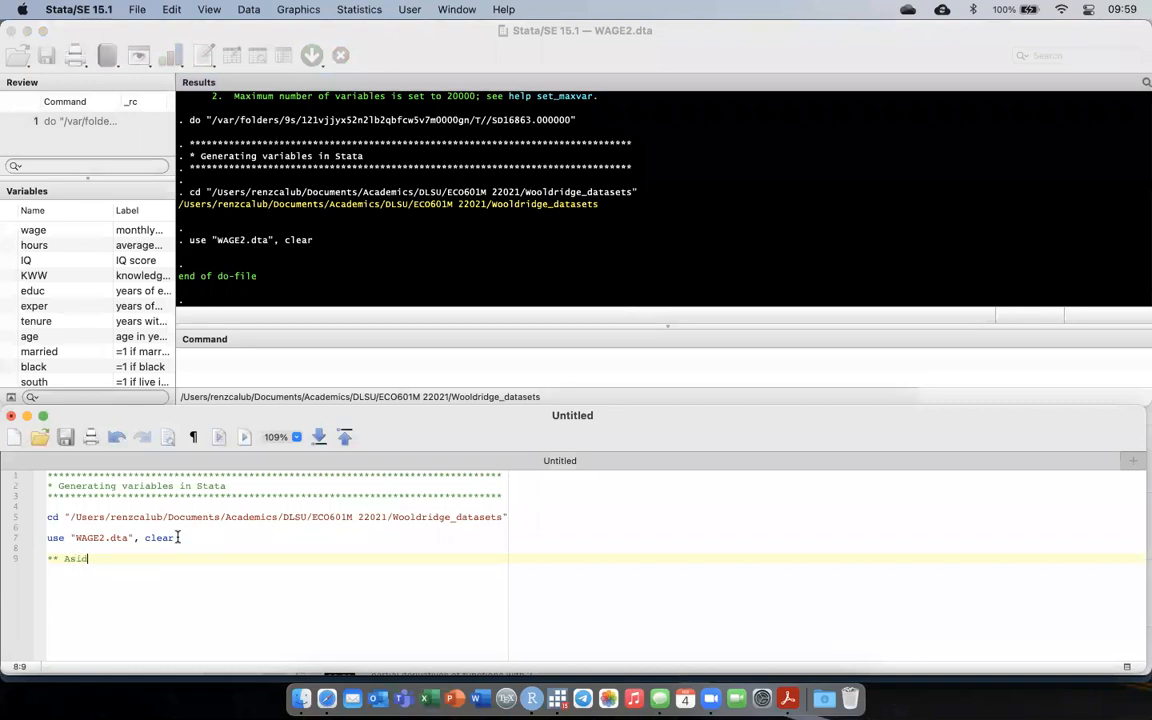
{"action": "type", "text": "e: sorting variables"}
{"action": "key", "text": "Return"}
{"action": "key", "text": "Return"}
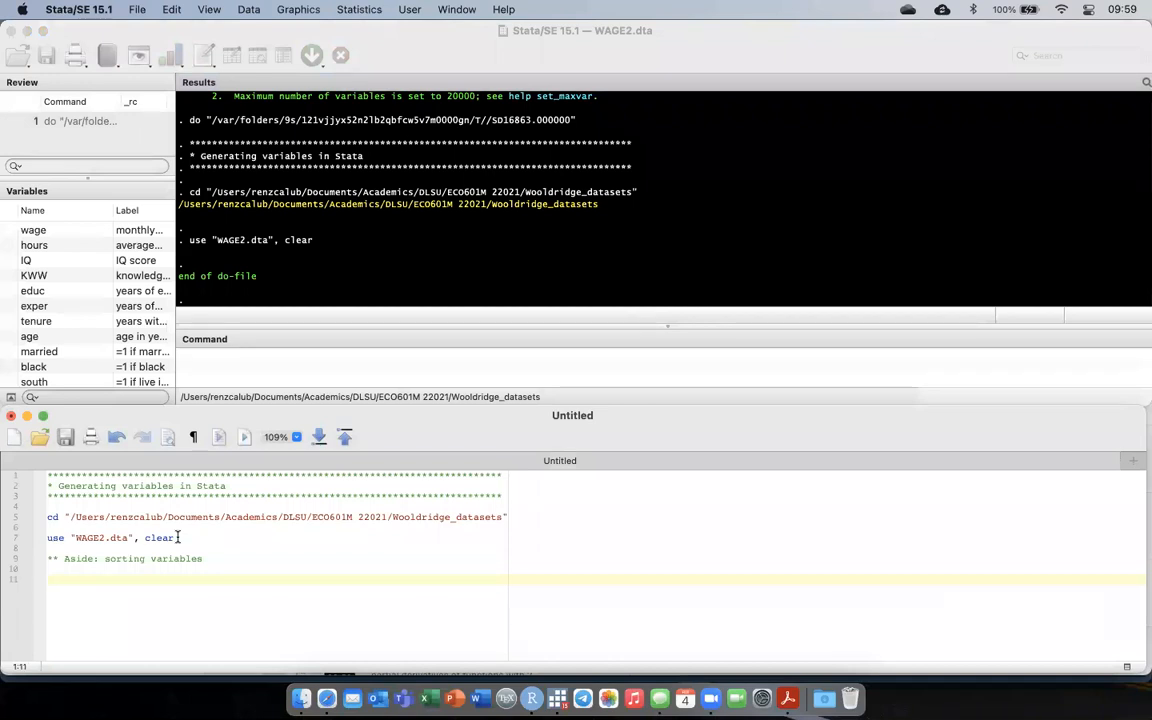
Add the command sort wage to the do-file and run only that line.
{"action": "type", "text": "sort wage"}
{"action": "key", "text": "super+shift+Left"}
{"action": "key", "text": "super+shift+d"}
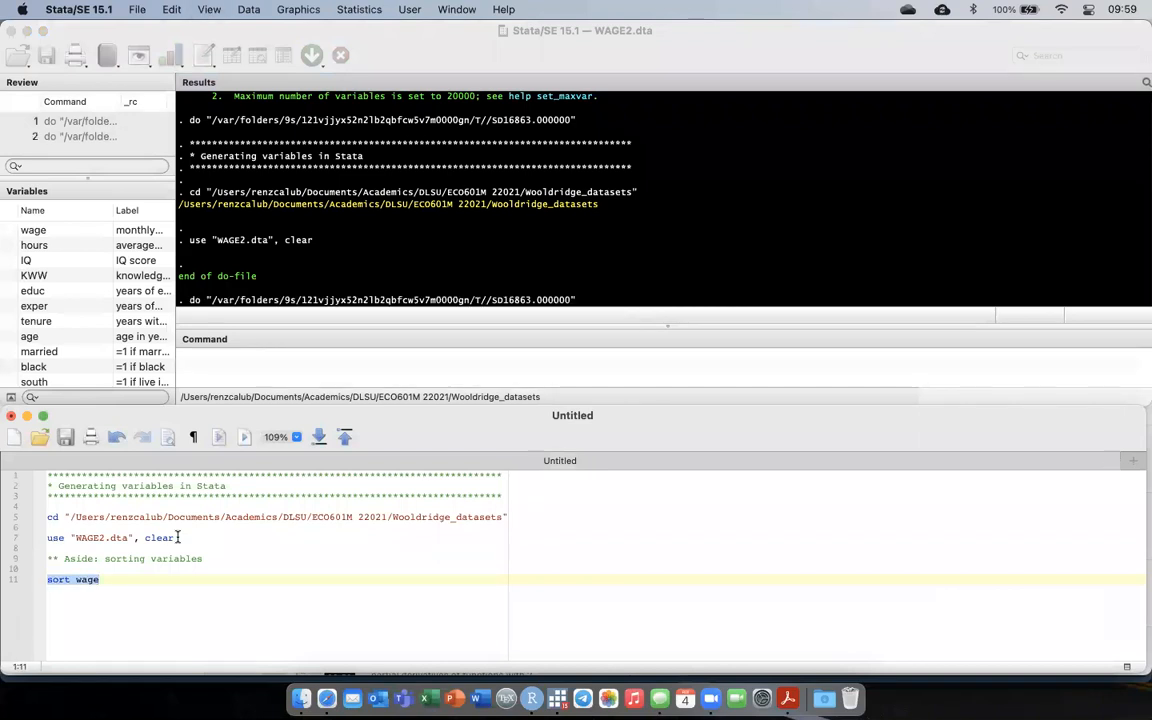
Browse the dataset from the first to the last observation to check the order of the wage values.
{"action": "left_click", "coordinate": [256, 57]}
{"action": "scroll", "coordinate": [341, 240], "scroll_direction": "down", "scroll_amount": 3}
{"action": "scroll", "coordinate": [341, 240], "scroll_direction": "down", "scroll_amount": 15}
{"action": "scroll", "coordinate": [341, 240], "scroll_direction": "up", "scroll_amount": 20}
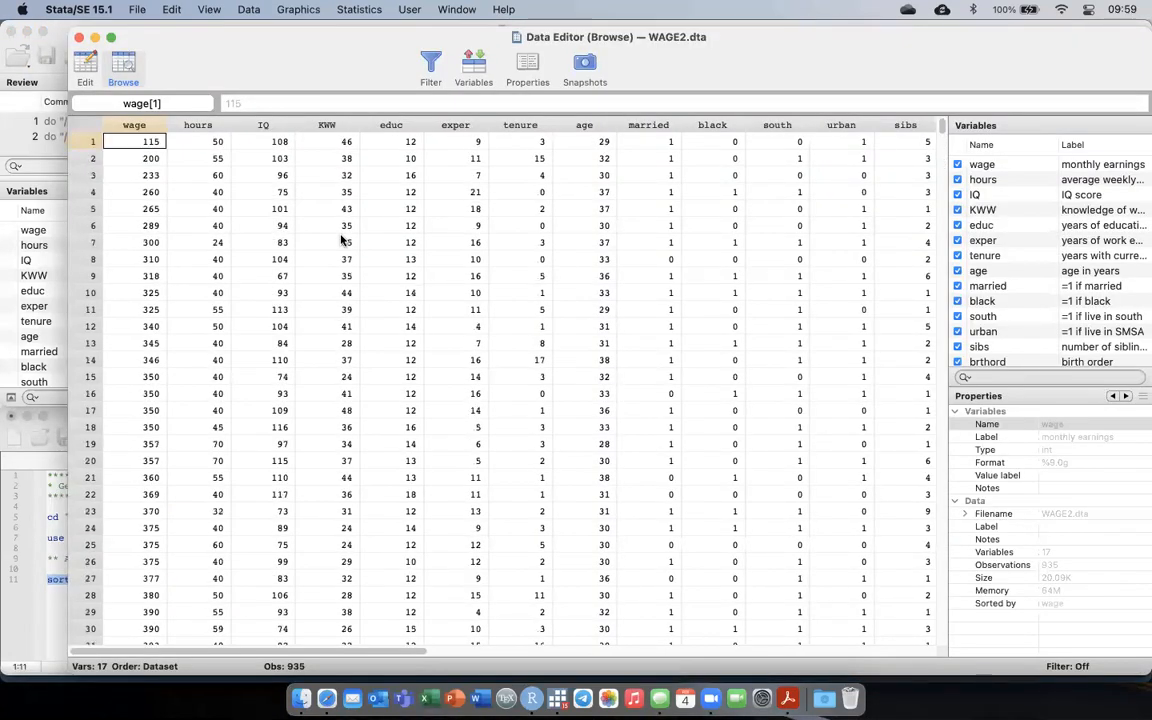
{"action": "scroll", "coordinate": [341, 240], "scroll_direction": "down", "scroll_amount": 20}
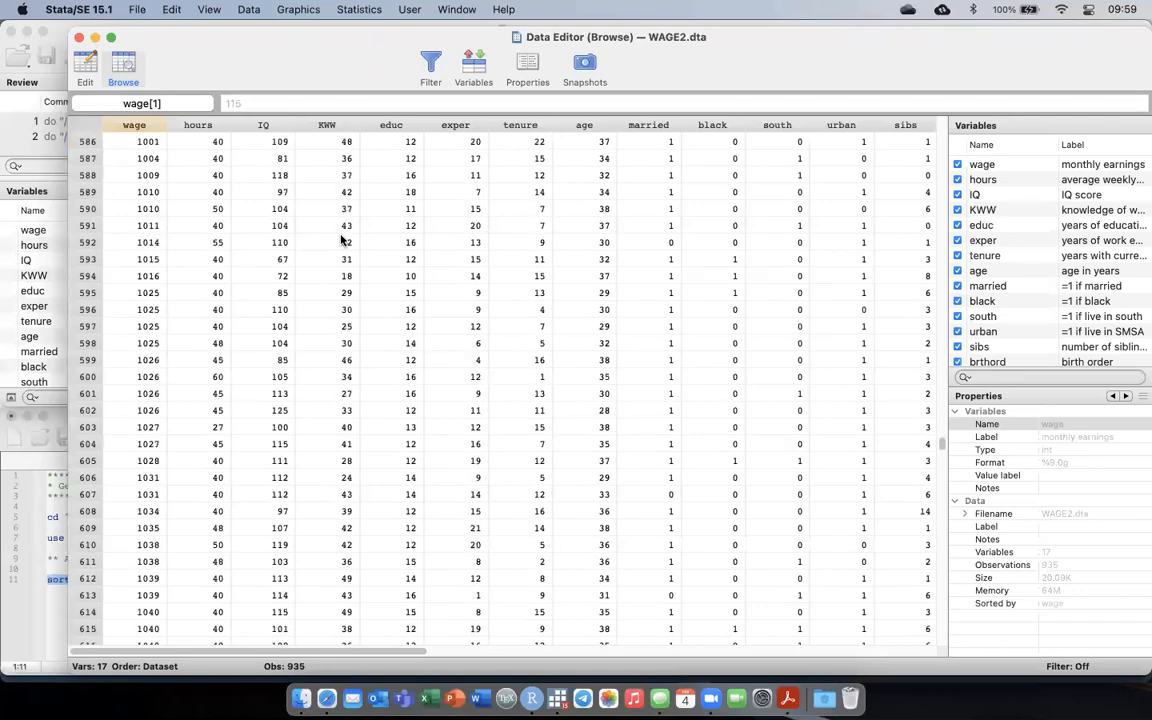
{"action": "scroll", "coordinate": [341, 240], "scroll_direction": "down", "scroll_amount": 20}
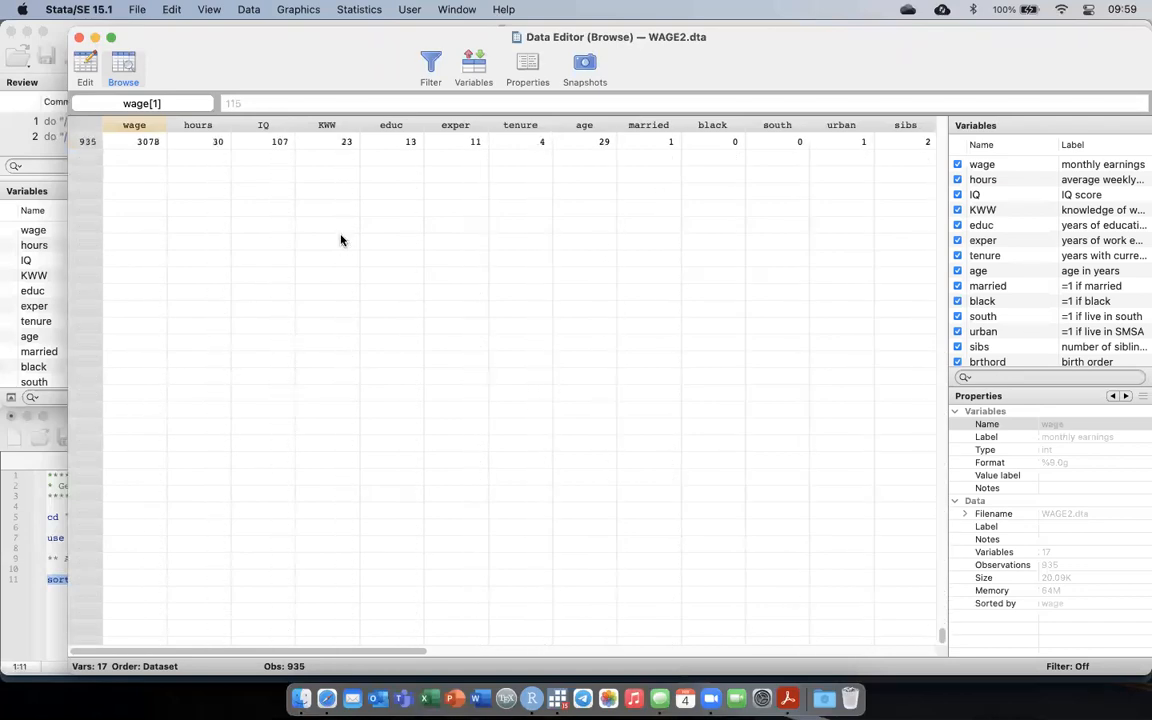
{"action": "scroll", "coordinate": [341, 240], "scroll_direction": "up", "scroll_amount": 20}
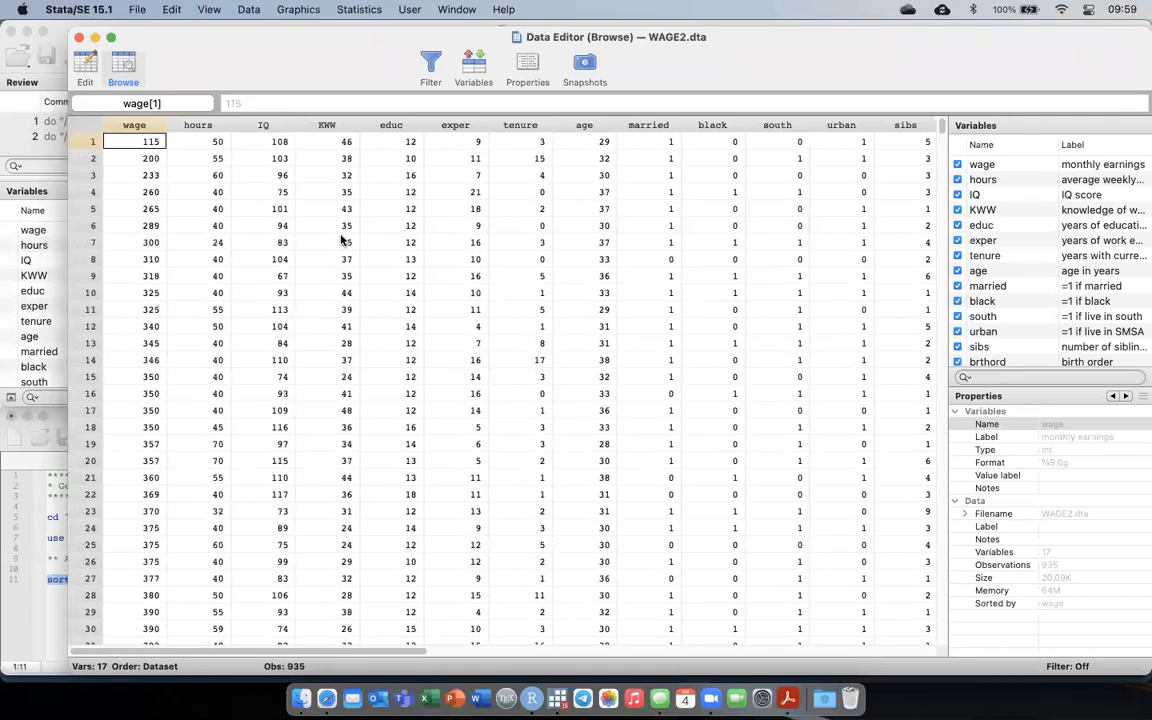
Close the data browser, add the command gsort -wage below sort wage in the do-file, and run only that line.
{"action": "key", "text": "super+w"}
{"action": "left_click", "coordinate": [465, 576]}
{"action": "key", "text": "Return"}
{"action": "key", "text": "Return"}
{"action": "type", "text": "gsort -wage"}
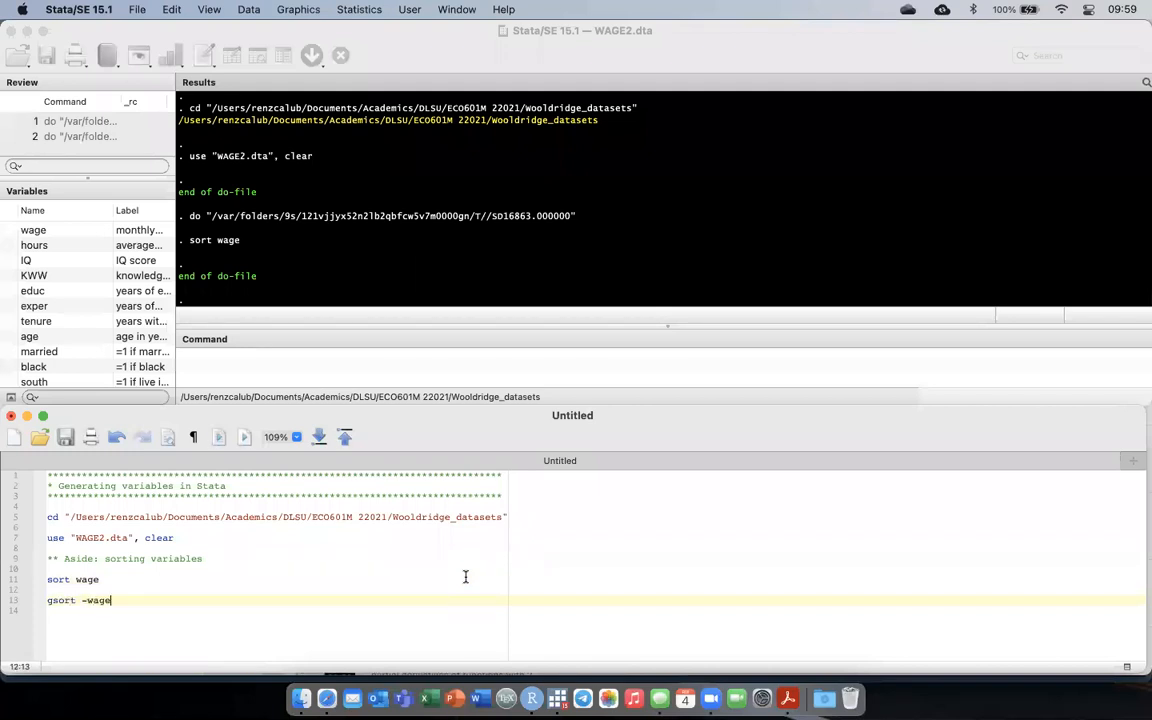
{"action": "key", "text": "super+shift+Left"}
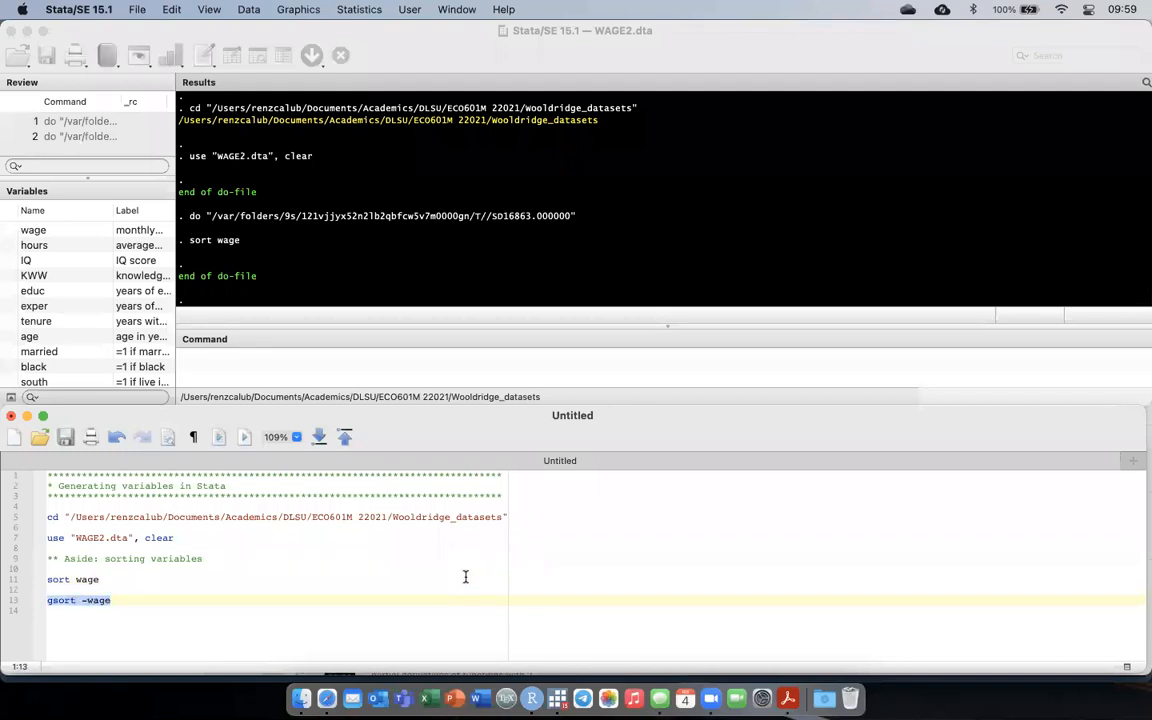
{"action": "key", "text": "super+shift+d"}
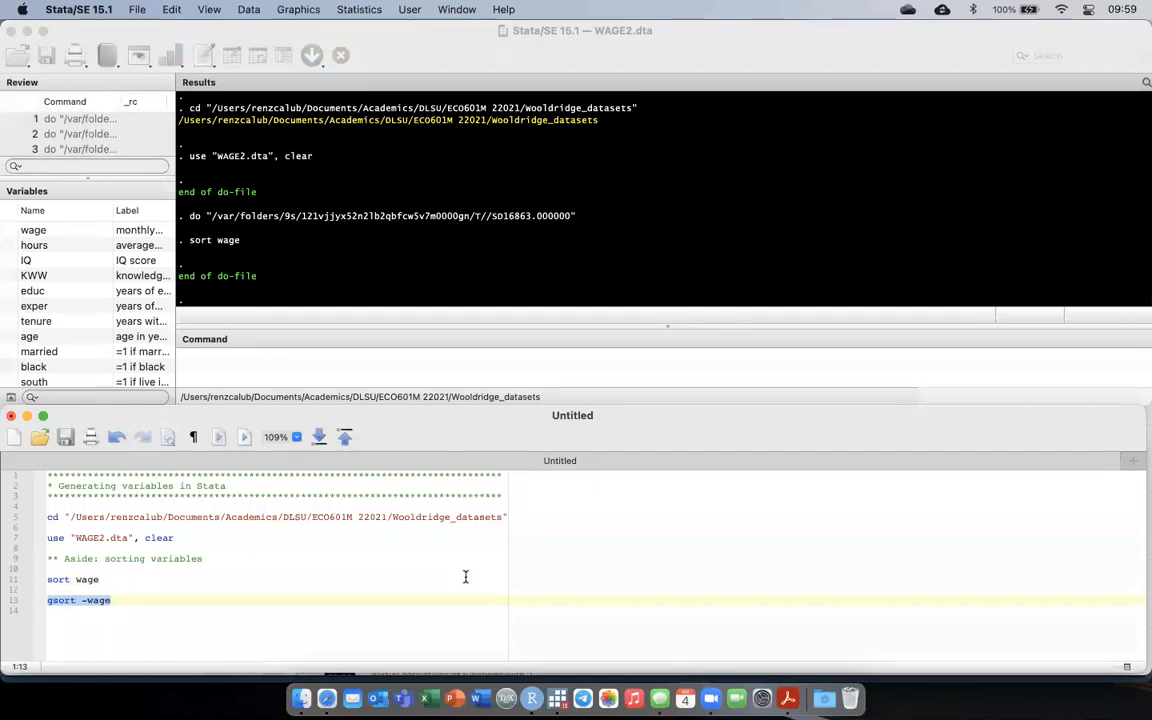
Browse the dataset to check the descending order of the wage values, then close the data browser.
{"action": "left_click", "coordinate": [256, 57]}
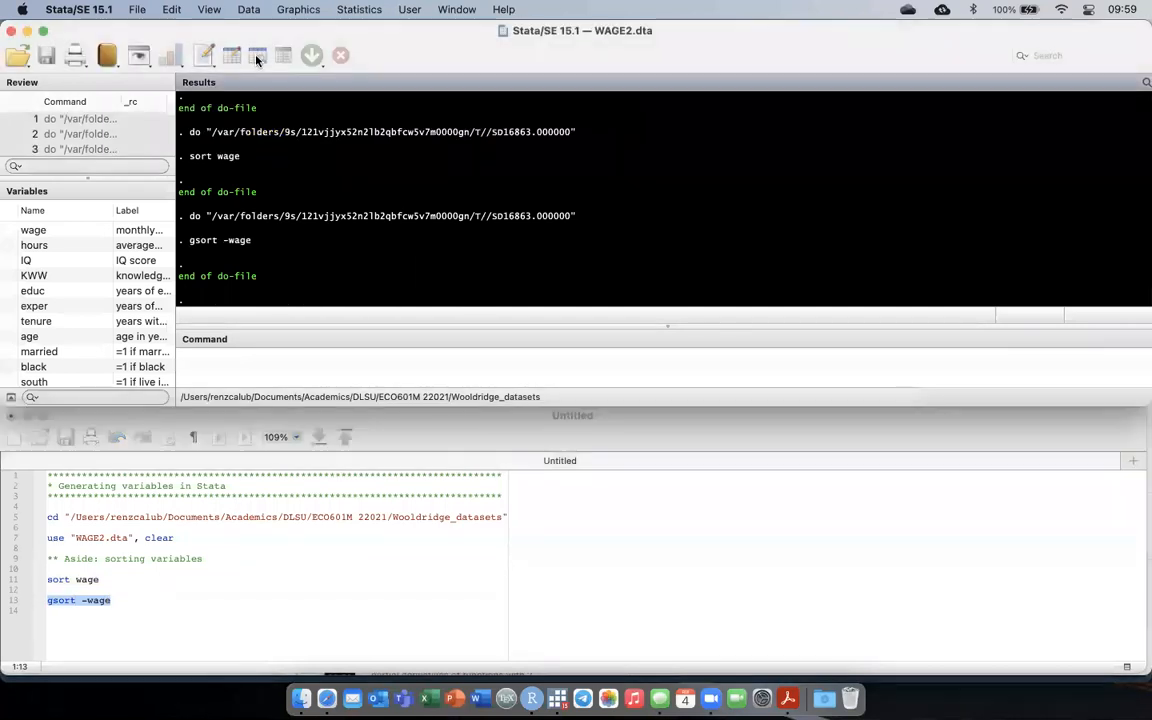
{"action": "scroll", "coordinate": [381, 246], "scroll_direction": "down", "scroll_amount": 20}
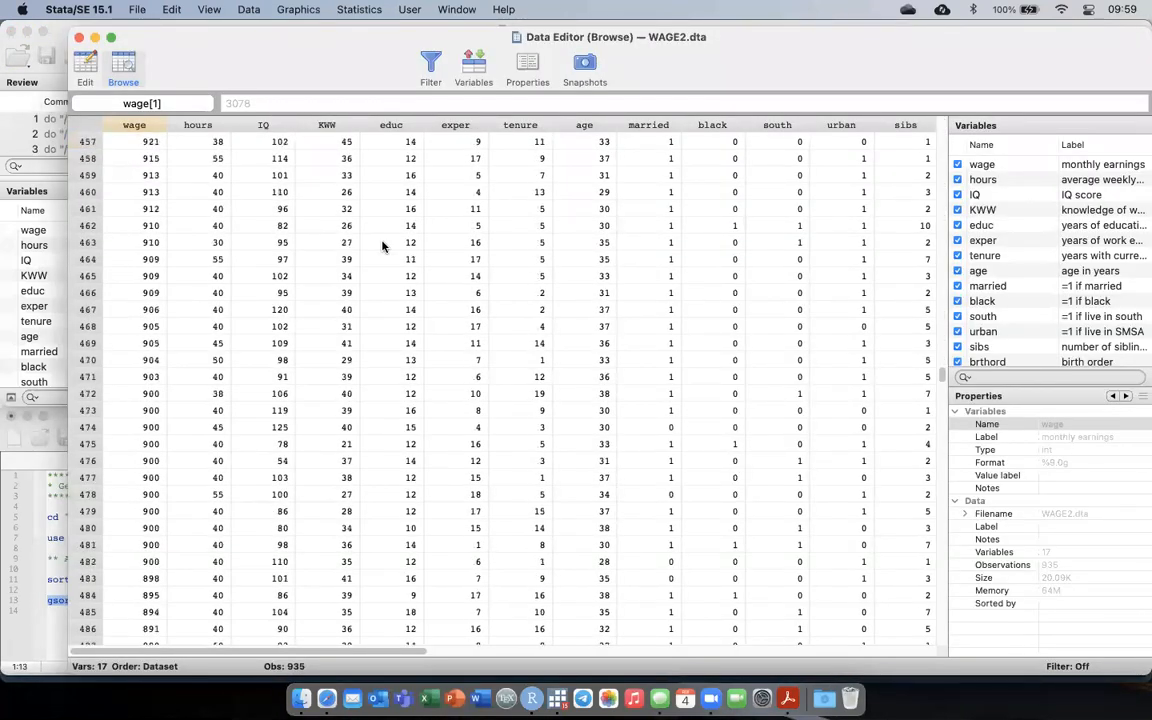
{"action": "scroll", "coordinate": [381, 246], "scroll_direction": "down", "scroll_amount": 5}
{"action": "scroll", "coordinate": [381, 246], "scroll_direction": "up", "scroll_amount": 20}
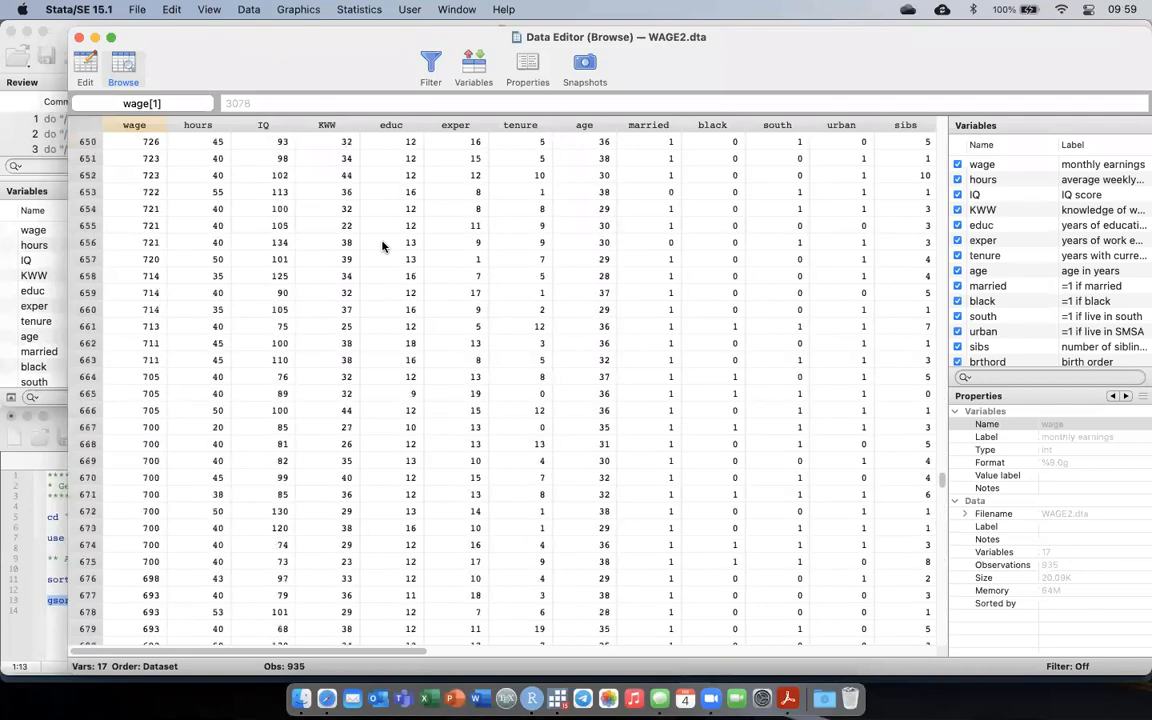
{"action": "scroll", "coordinate": [381, 246], "scroll_direction": "right", "scroll_amount": 10}
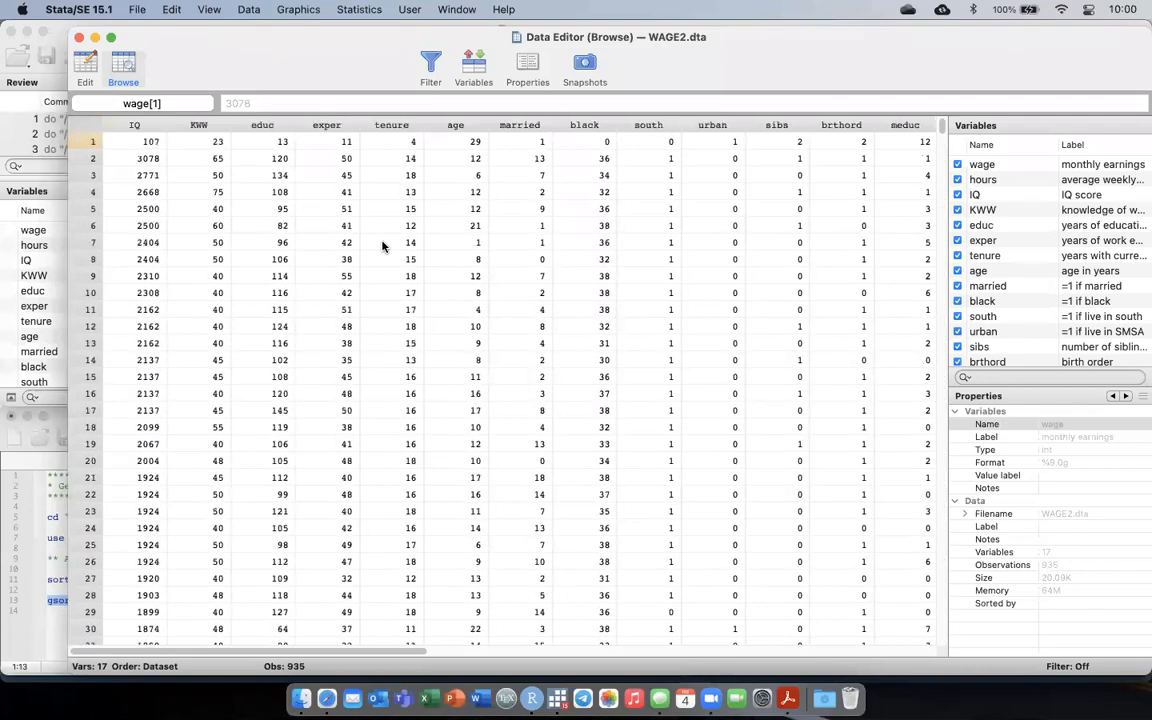
{"action": "scroll", "coordinate": [381, 246], "scroll_direction": "left", "scroll_amount": 10}
{"action": "scroll", "coordinate": [381, 246], "scroll_direction": "down", "scroll_amount": 20}
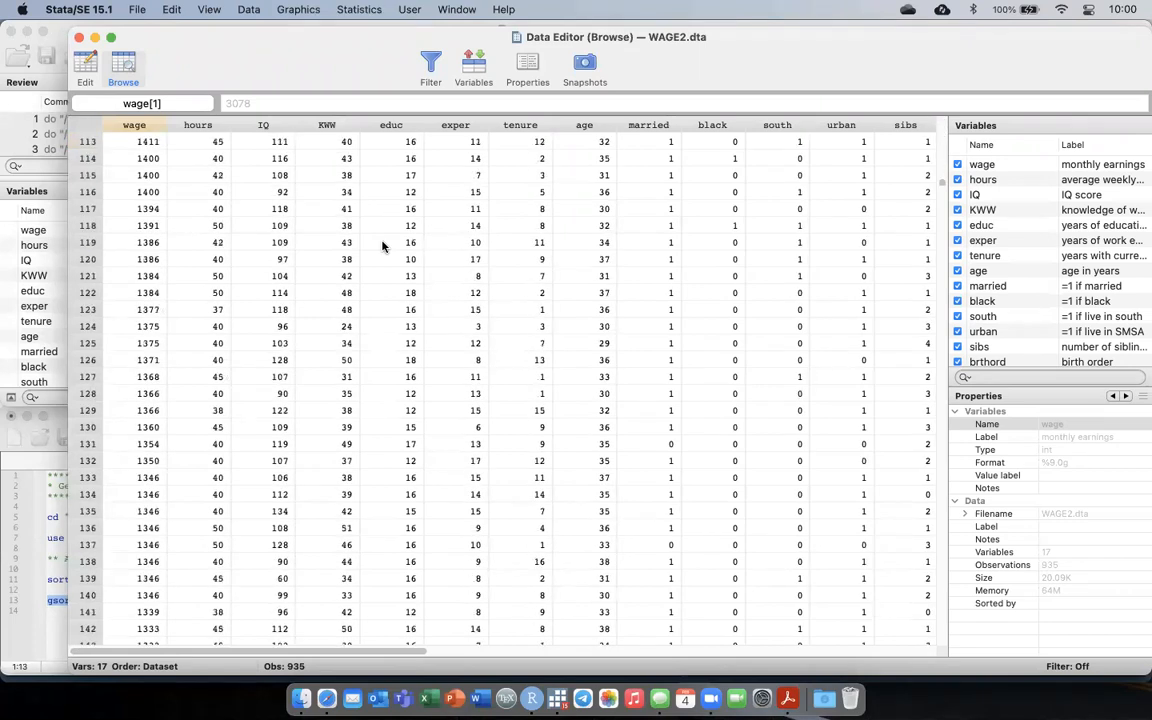
{"action": "scroll", "coordinate": [381, 246], "scroll_direction": "up", "scroll_amount": 20}
{"action": "scroll", "coordinate": [381, 246], "scroll_direction": "right", "scroll_amount": 10}
{"action": "scroll", "coordinate": [381, 246], "scroll_direction": "left", "scroll_amount": 10}
{"action": "key", "text": "super+w"}
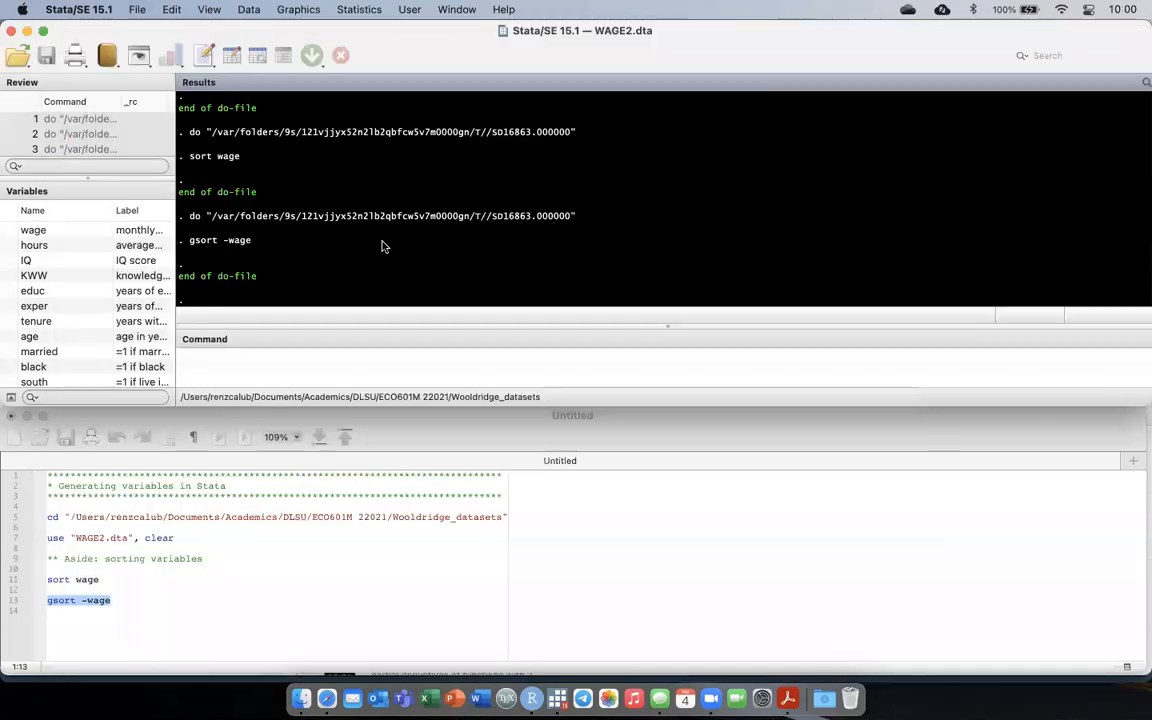
Remove the gsort -wage line from the do-file.
{"action": "left_click", "coordinate": [126, 598]}
{"action": "key", "text": "BackSpace"}
{"action": "key", "text": "BackSpace"}
{"action": "key", "text": "BackSpace"}
{"action": "key", "text": "BackSpace"}
{"action": "key", "text": "BackSpace"}
{"action": "key", "text": "BackSpace"}
{"action": "key", "text": "BackSpace"}
{"action": "key", "text": "BackSpace"}
{"action": "key", "text": "BackSpace"}
{"action": "key", "text": "BackSpace"}
{"action": "key", "text": "BackSpace"}
{"action": "key", "text": "BackSpace"}
{"action": "key", "text": "BackSpace"}
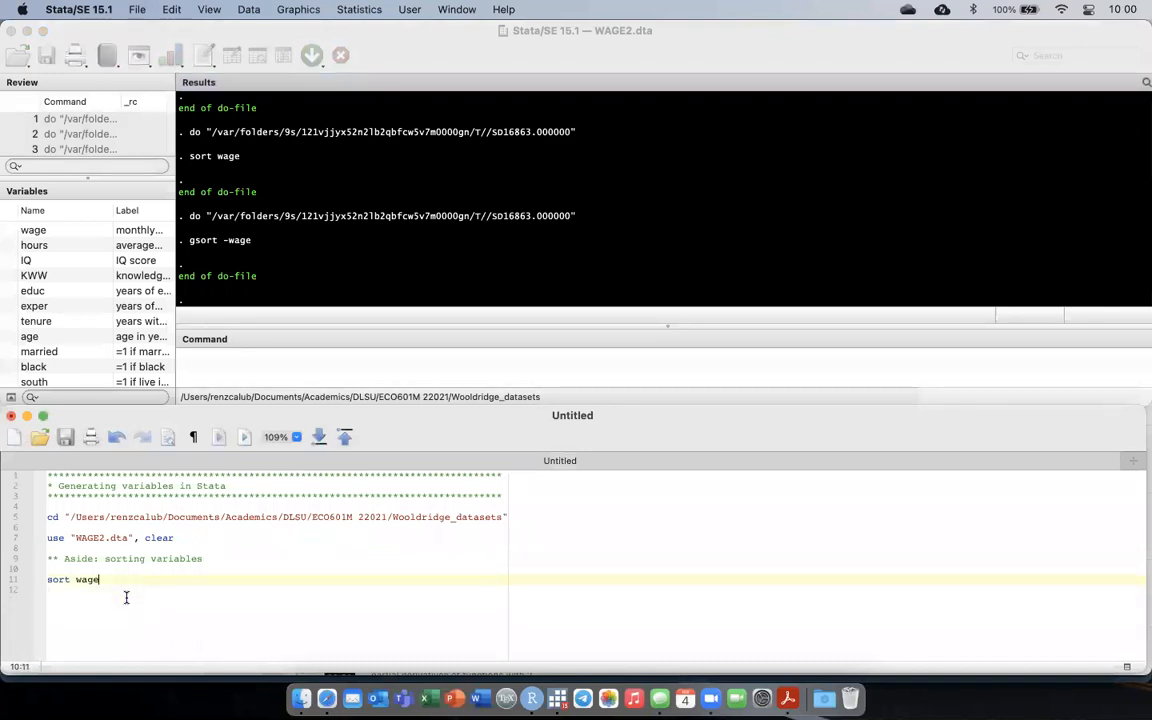
Add the comment "** Generating new variables" below the sort wage command in the do-file.
{"action": "key", "text": "Return"}
{"action": "key", "text": "Return"}
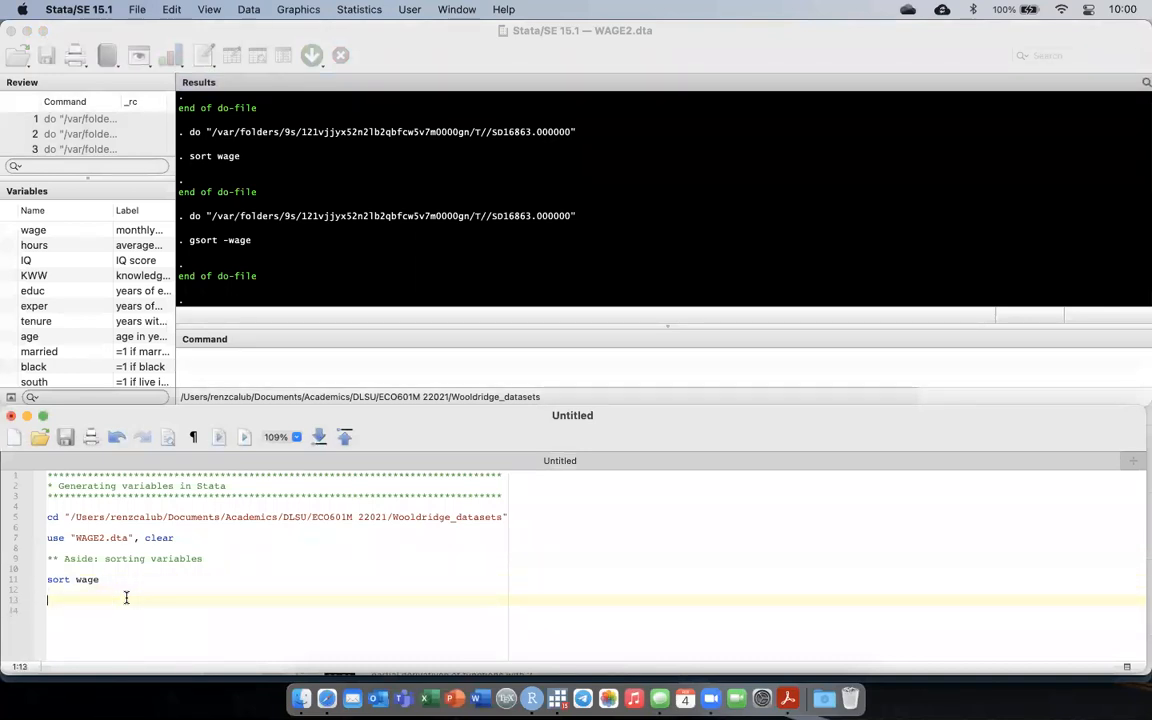
{"action": "type", "text": "** Generating new variables"}
{"action": "key", "text": "Return"}
{"action": "key", "text": "Return"}
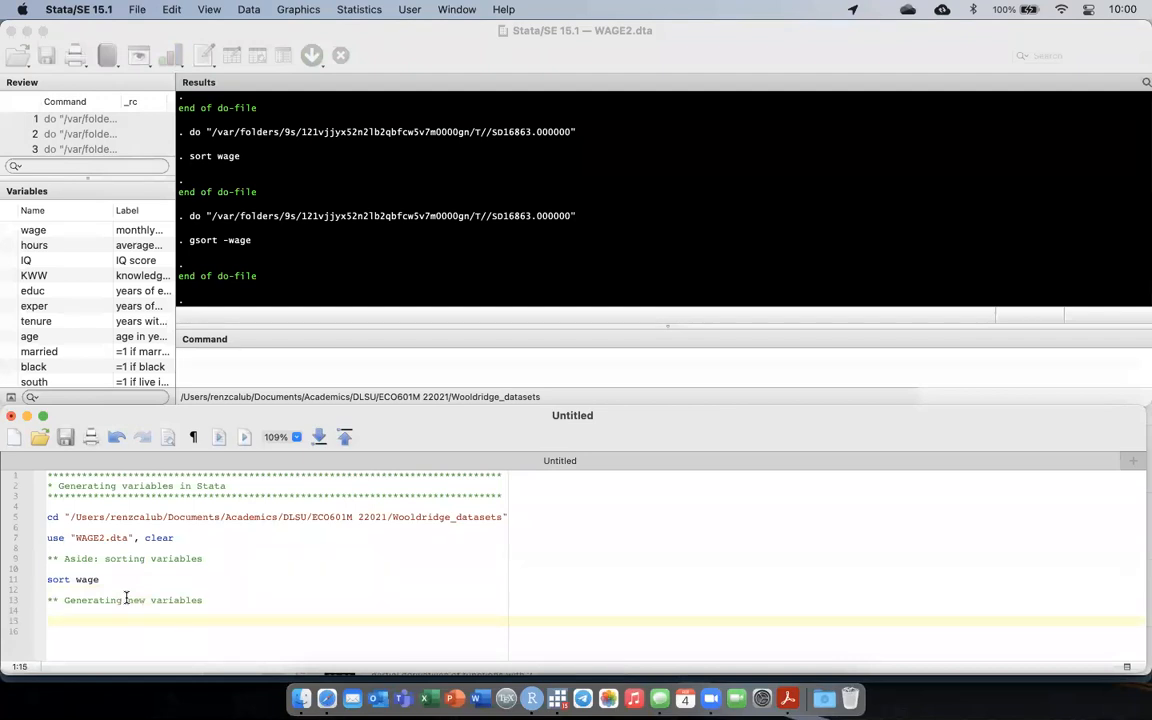
Add the command clonevar weekhr = hours below the new comment, consulting the variable labels in the Variables Manager.
{"action": "type", "text": "clonevar ="}
{"action": "key", "text": "BackSpace"}
{"action": "key", "text": "BackSpace"}
{"action": "left_click", "coordinate": [144, 252]}
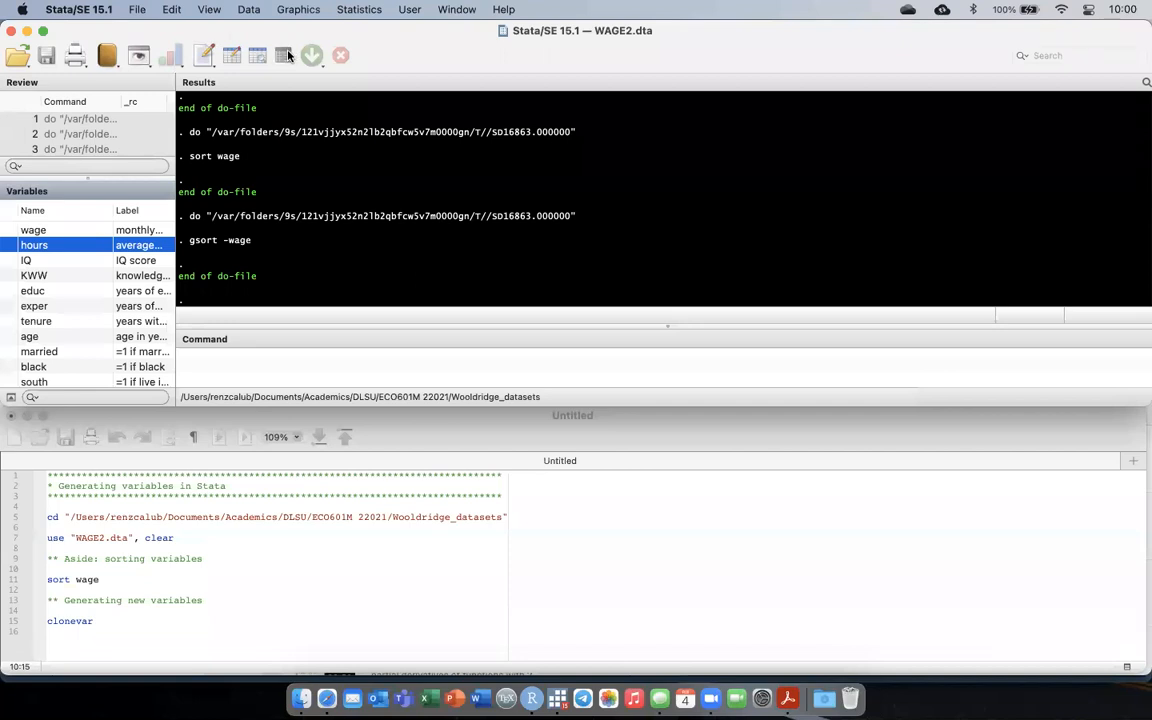
{"action": "left_click", "coordinate": [286, 55]}
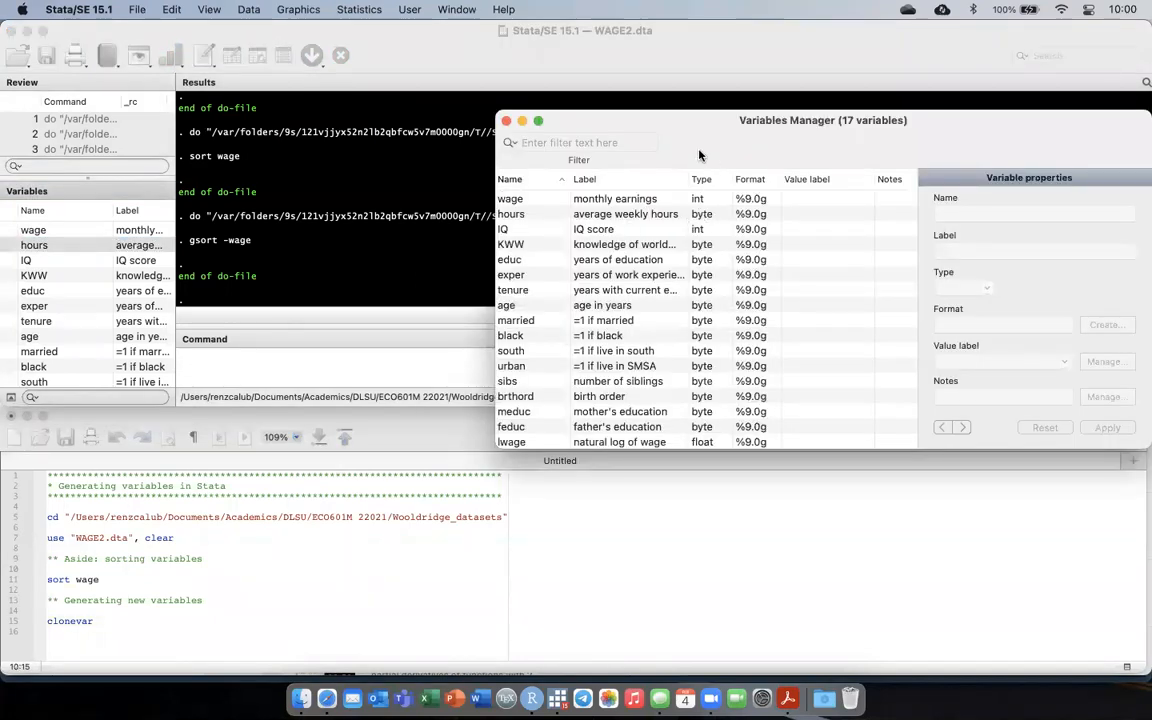
{"action": "key", "text": "super+w"}
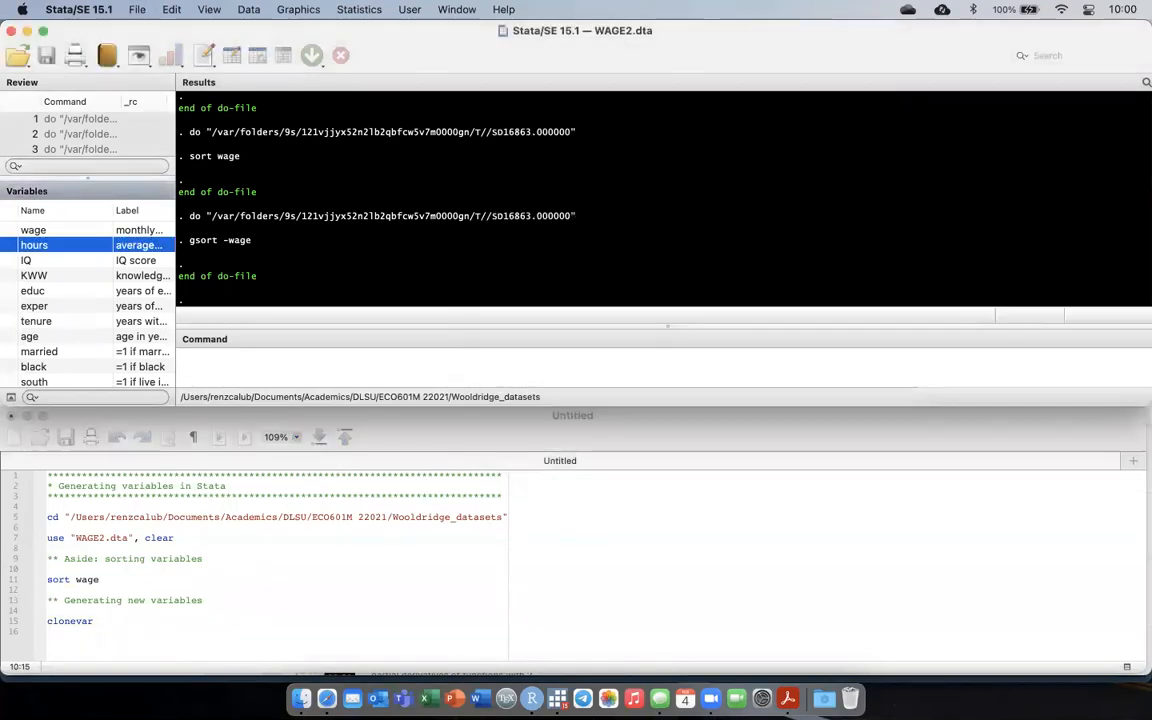
{"action": "left_click", "coordinate": [99, 622]}
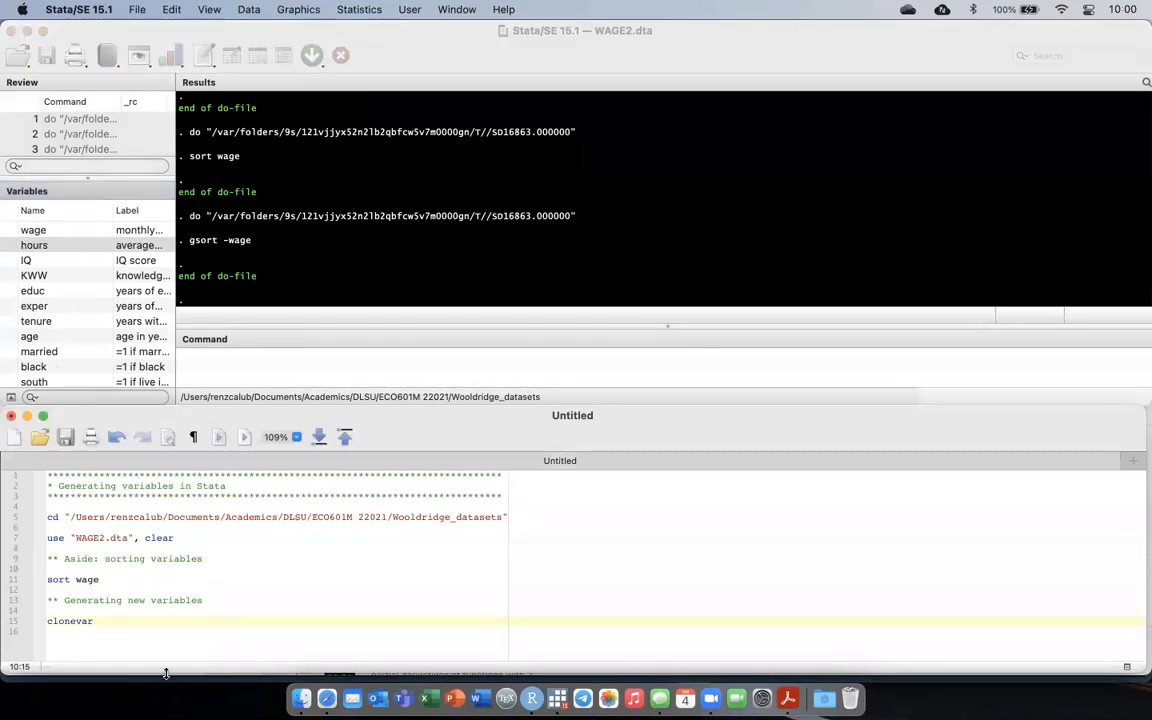
{"action": "type", "text": "week"}
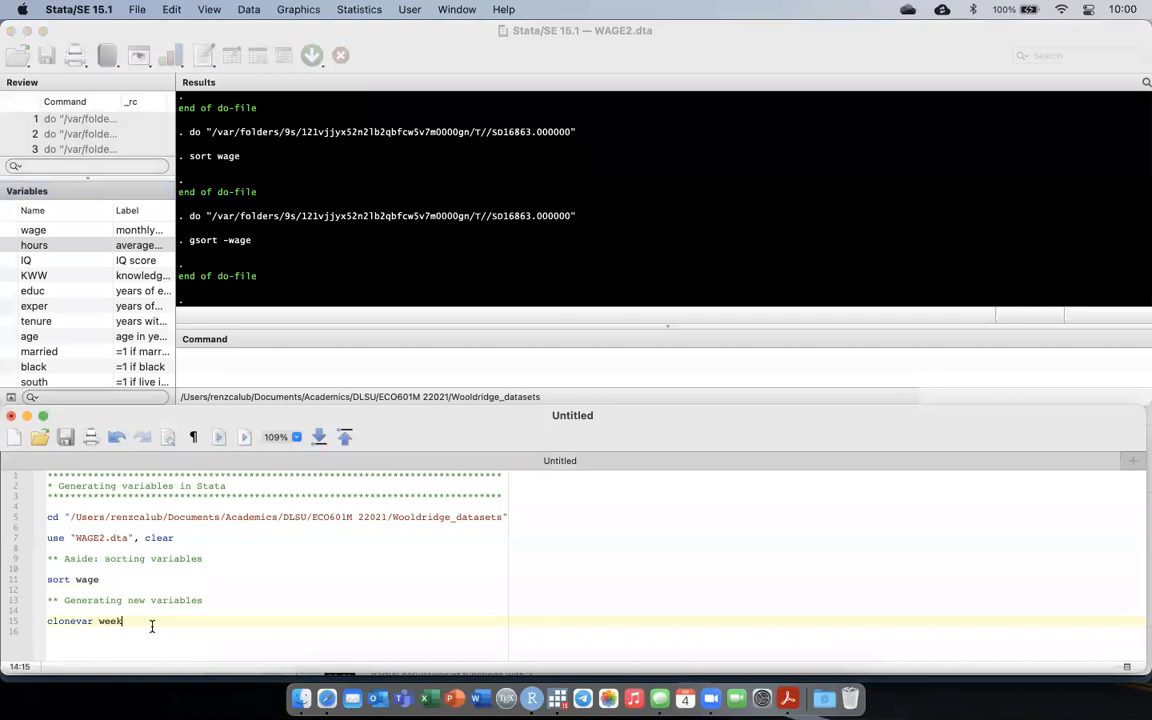
{"action": "type", "text": "hr = hours"}
Run only the clonevar line and check the variable list for weekhr.
{"action": "double_click", "coordinate": [177, 618]}
{"action": "double_click", "coordinate": [127, 620]}
{"action": "left_click", "coordinate": [171, 621]}
{"action": "double_click", "coordinate": [173, 621]}
{"action": "left_click", "coordinate": [250, 618]}
{"action": "triple_click", "coordinate": [250, 618]}
{"action": "key", "text": "super+shift+d"}
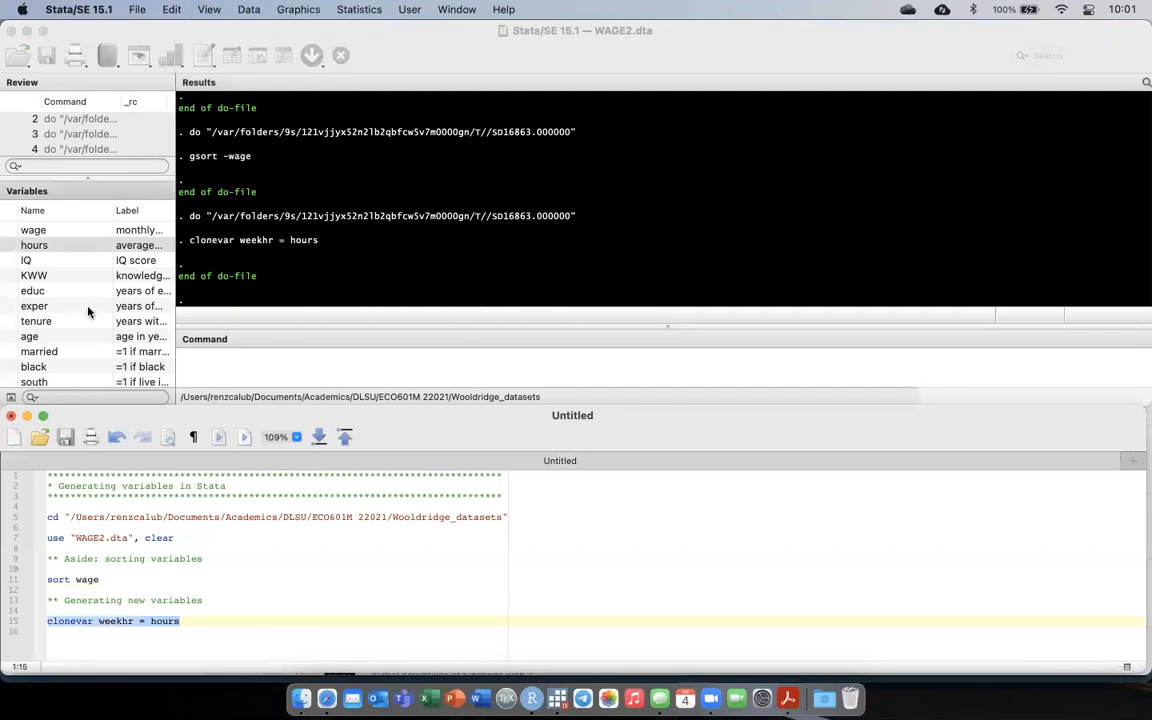
{"action": "scroll", "coordinate": [89, 305], "scroll_direction": "down", "scroll_amount": 3}
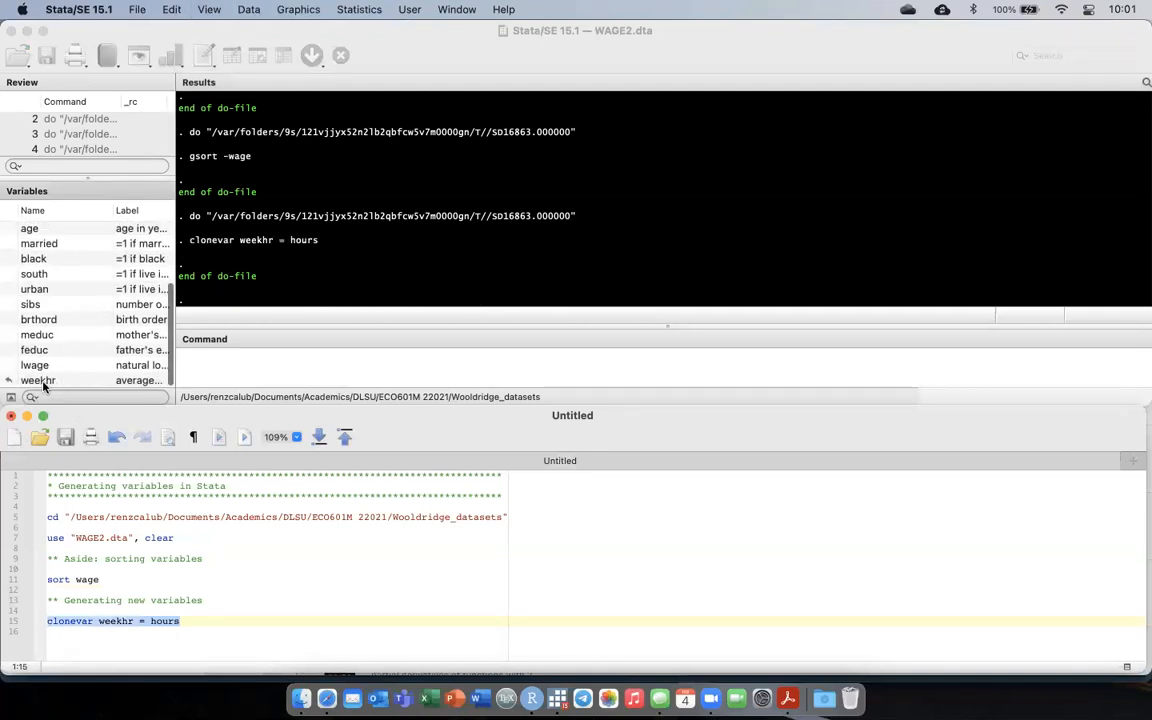
{"action": "scroll", "coordinate": [90, 330], "scroll_direction": "up", "scroll_amount": 5}
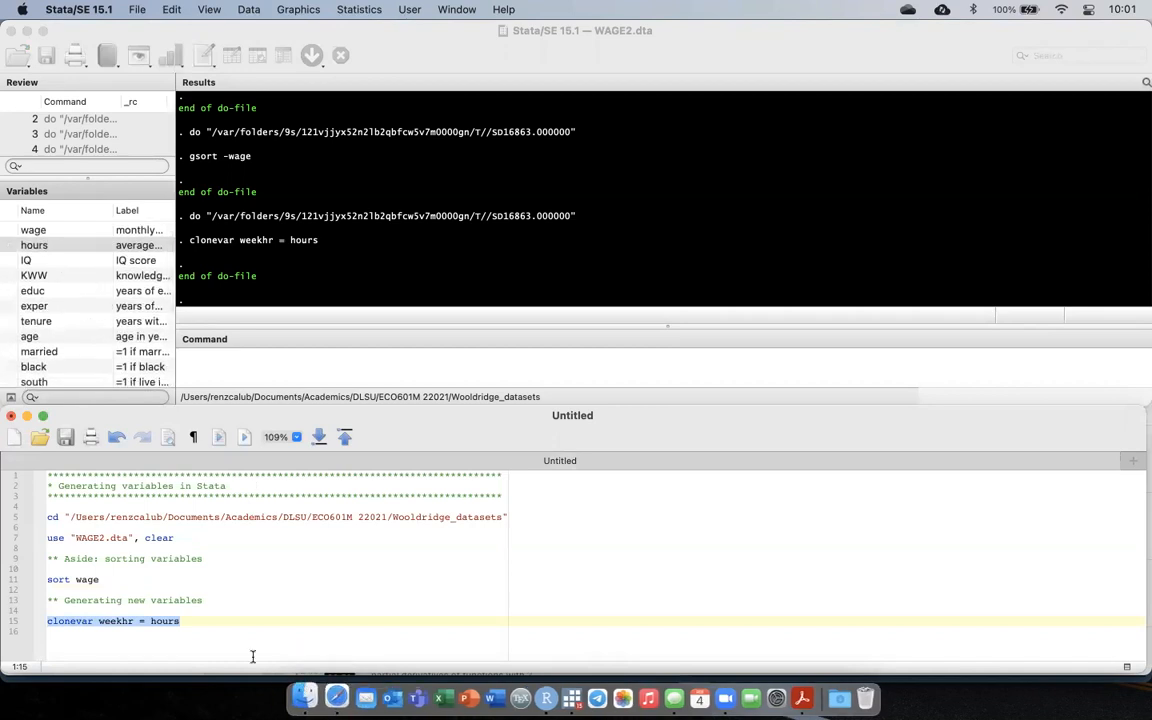
Add the line summary weekhr hours below the clonevar command and try to run only that line.
{"action": "left_click", "coordinate": [226, 621]}
{"action": "key", "text": "Return"}
{"action": "key", "text": "Return"}
{"action": "type", "text": "summ"}
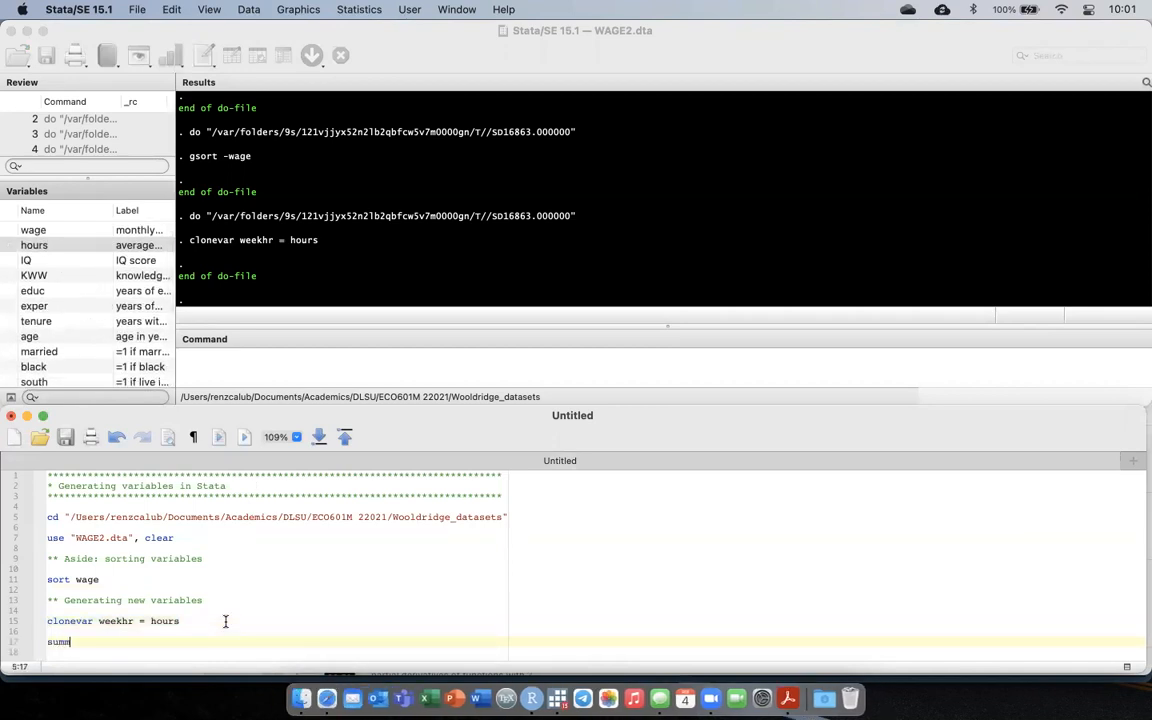
{"action": "type", "text": "ary weekhr hours"}
{"action": "key", "text": "super+shift+Left"}
{"action": "key", "text": "super+shift+d"}
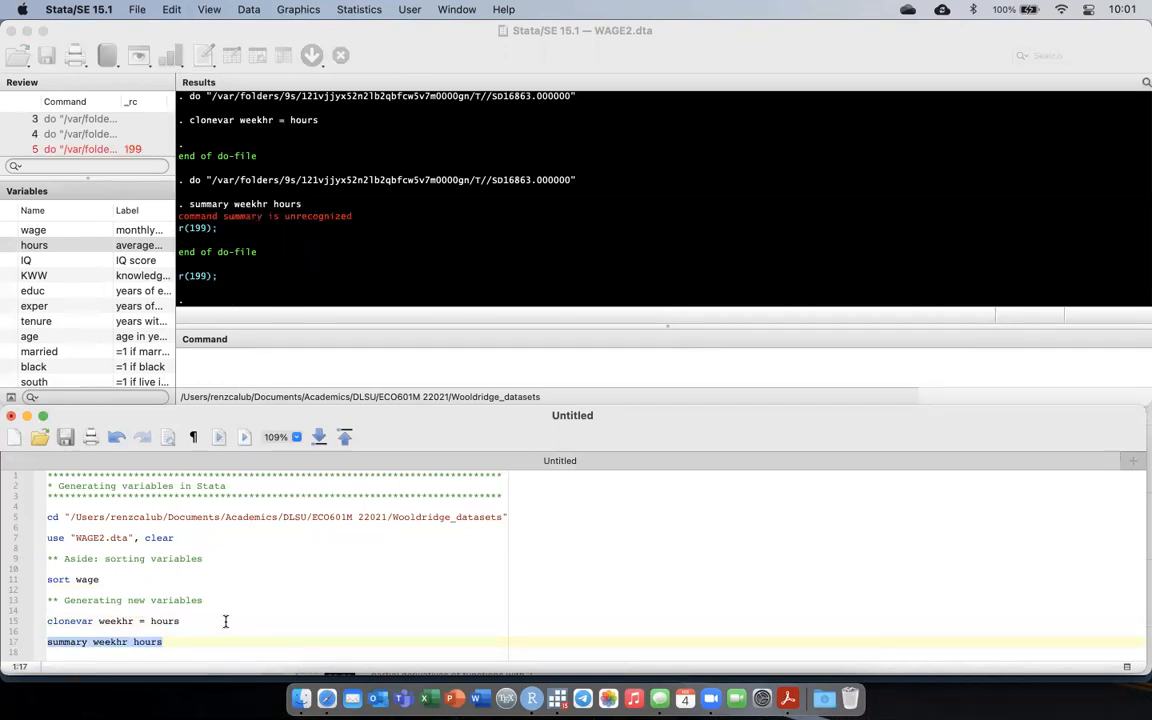
Shorten the summary command to sum weekhr hours and run only that line.
{"action": "key", "text": "Right"}
{"action": "key", "text": "Left"}
{"action": "key", "text": "Left"}
{"action": "key", "text": "Left"}
{"action": "key", "text": "Left"}
{"action": "key", "text": "Left"}
{"action": "key", "text": "Left"}
{"action": "key", "text": "Left"}
{"action": "key", "text": "Left"}
{"action": "key", "text": "Left"}
{"action": "key", "text": "Left"}
{"action": "key", "text": "Left"}
{"action": "key", "text": "Left"}
{"action": "key", "text": "Left"}
{"action": "key", "text": "BackSpace"}
{"action": "key", "text": "BackSpace"}
{"action": "key", "text": "BackSpace"}
{"action": "key", "text": "BackSpace"}
{"action": "key", "text": "Left"}
{"action": "key", "text": "Left"}
{"action": "key", "text": "Left"}
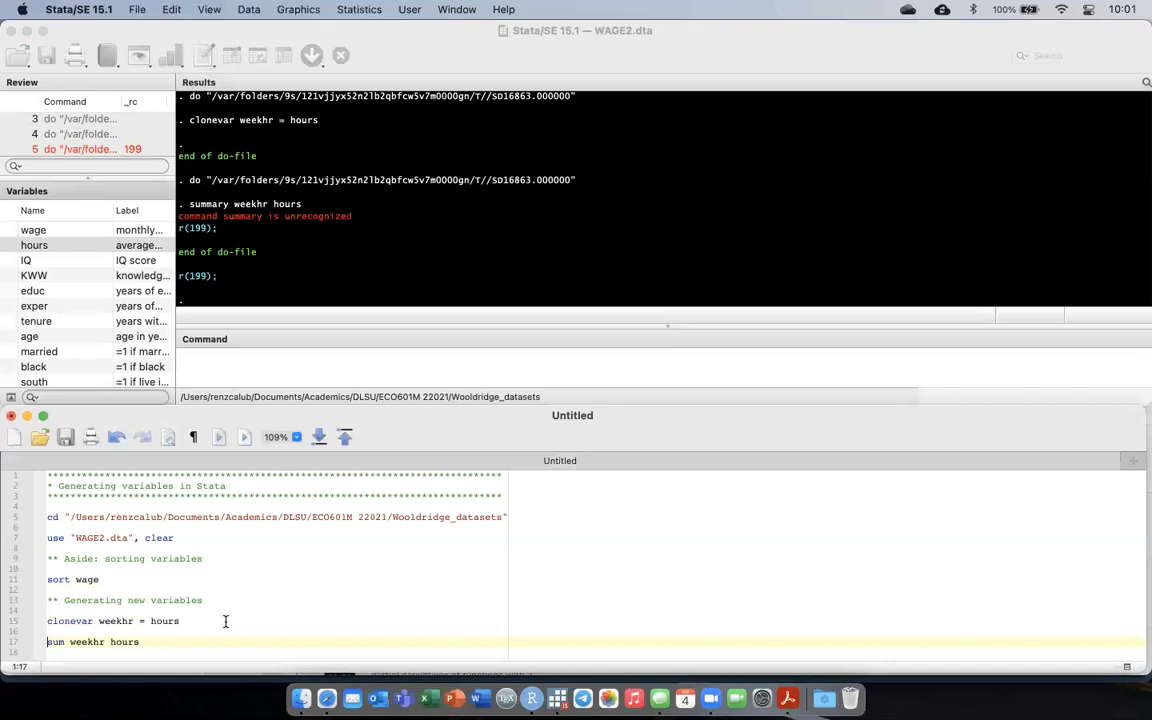
{"action": "key", "text": "shift+End"}
{"action": "key", "text": "super+shift+d"}
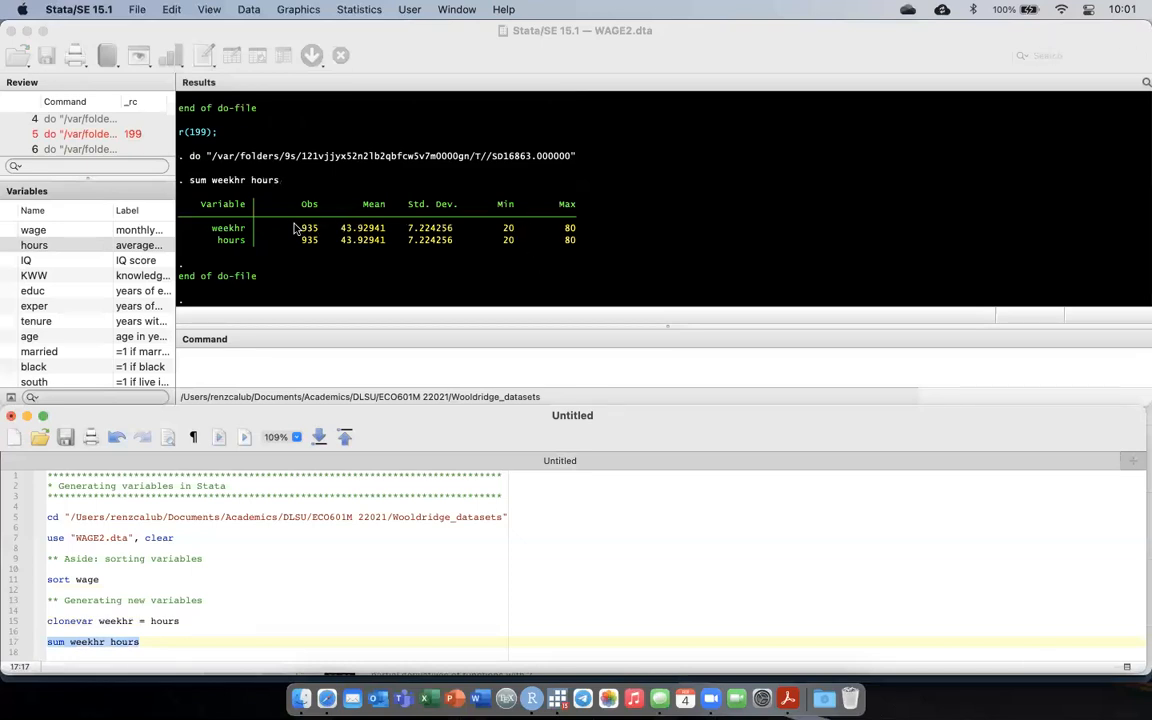
Look through the variable list and add the command gen lexper = log(exper) below the sum weekhr hours line.
{"action": "left_click", "coordinate": [208, 653]}
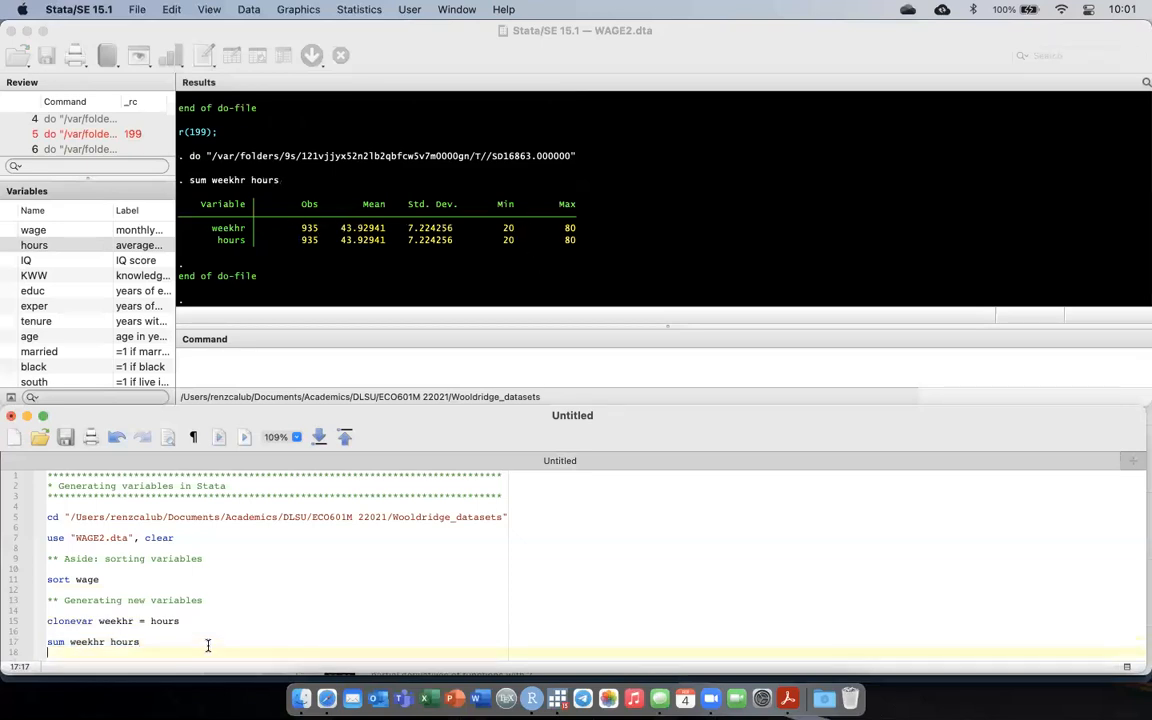
{"action": "key", "text": "Return"}
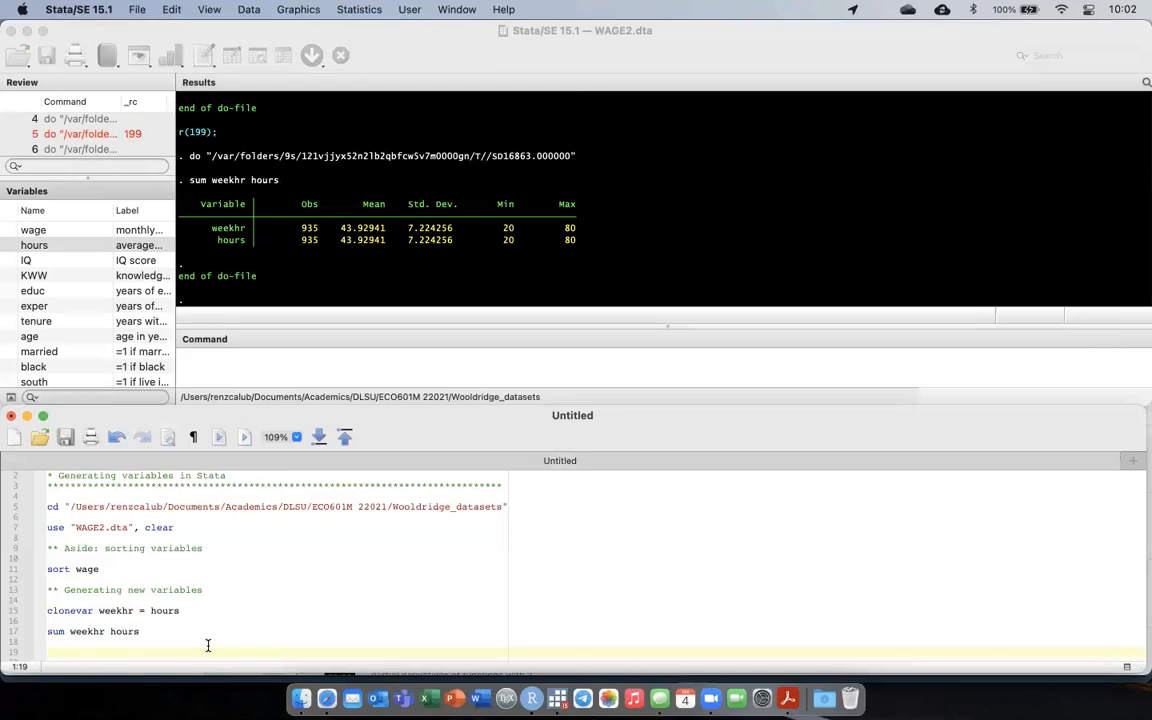
{"action": "scroll", "coordinate": [116, 256], "scroll_direction": "down", "scroll_amount": 3}
{"action": "scroll", "coordinate": [116, 256], "scroll_direction": "down", "scroll_amount": 2}
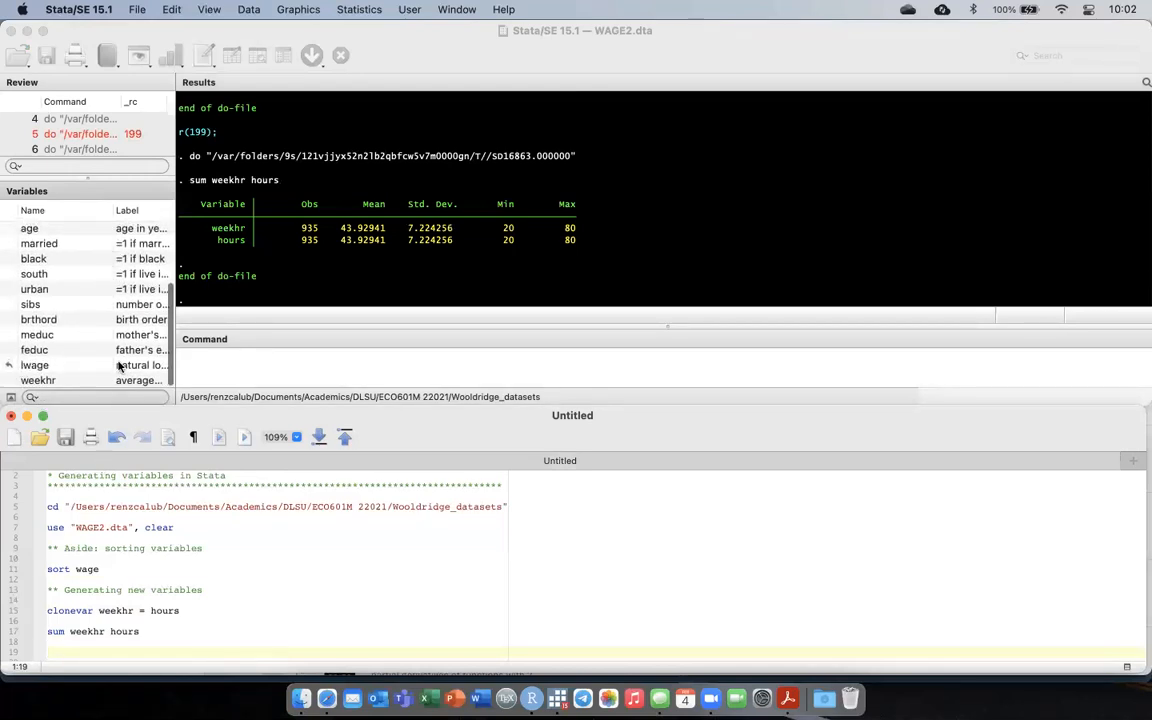
{"action": "scroll", "coordinate": [121, 300], "scroll_direction": "up", "scroll_amount": 5}
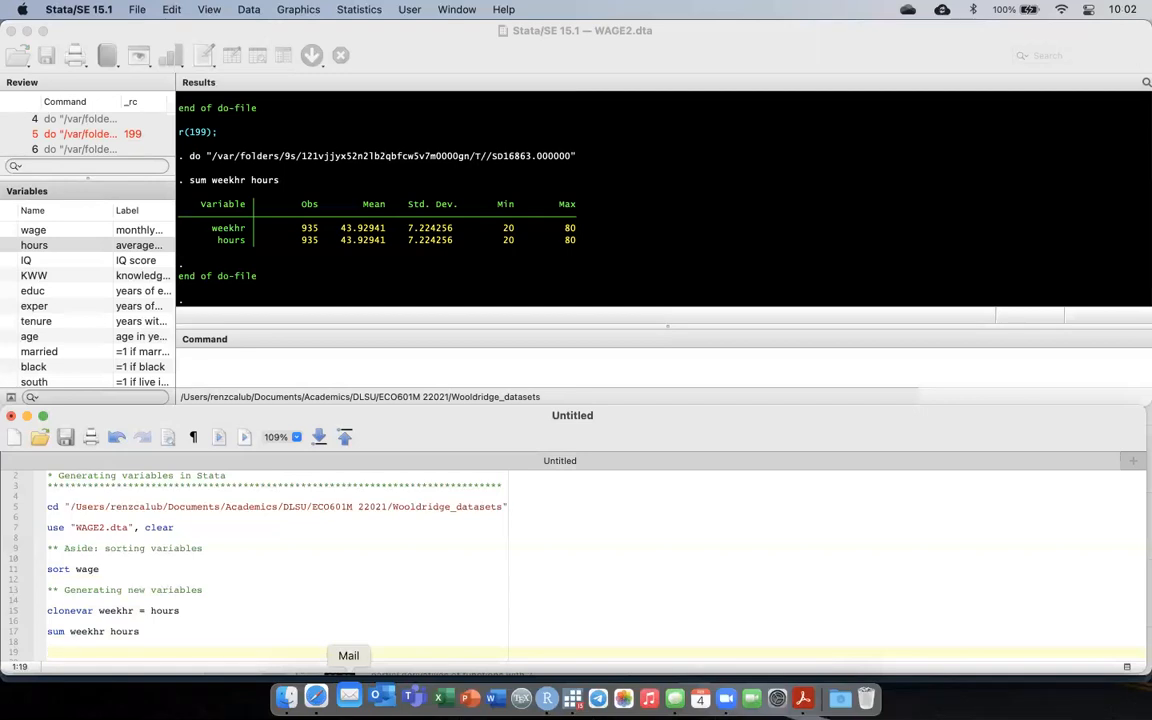
{"action": "type", "text": "generate"}
{"action": "key", "text": "BackSpace"}
{"action": "key", "text": "BackSpace"}
{"action": "key", "text": "BackSpace"}
{"action": "key", "text": "BackSpace"}
{"action": "key", "text": "BackSpace"}
{"action": "key", "text": "BackSpace"}
{"action": "type", "text": "nerate"}
{"action": "key", "text": "BackSpace"}
{"action": "key", "text": "BackSpace"}
{"action": "key", "text": "BackSpace"}
{"action": "key", "text": "BackSpace"}
{"action": "key", "text": "BackSpace"}
{"action": "key", "text": "BackSpace"}
{"action": "key", "text": "BackSpace"}
{"action": "type", "text": "n lexpx"}
{"action": "key", "text": "BackSpace"}
{"action": "type", "text": "er = log(exp"}
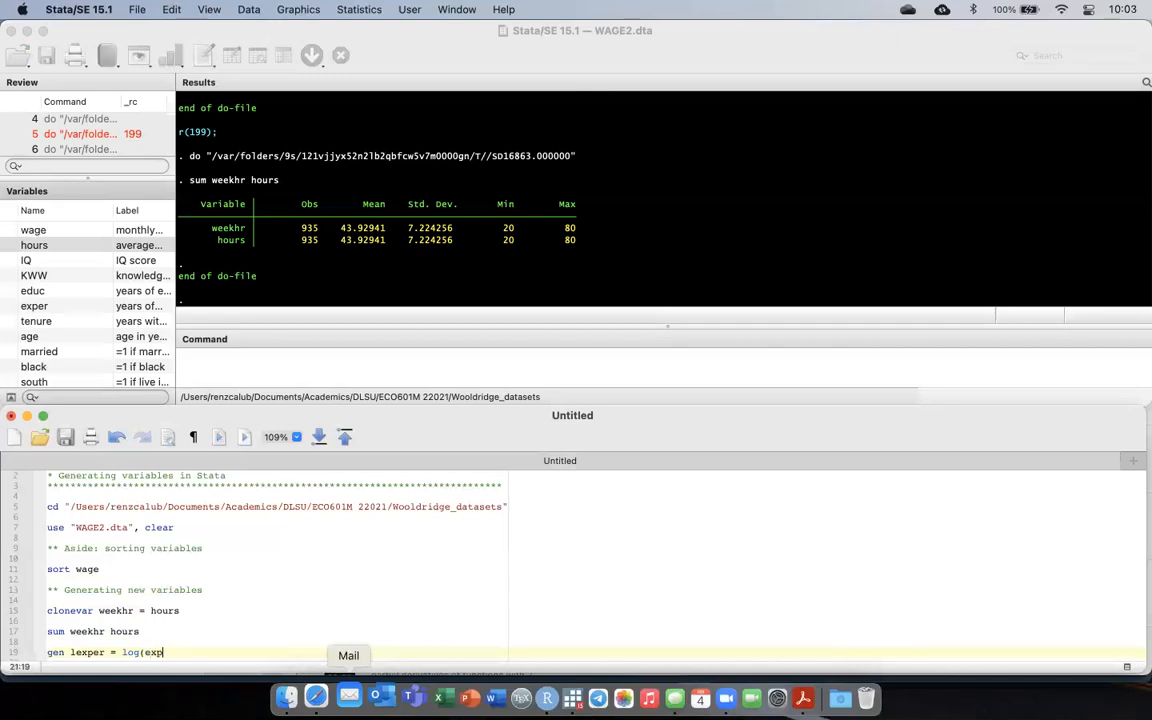
{"action": "type", "text": "er)"}
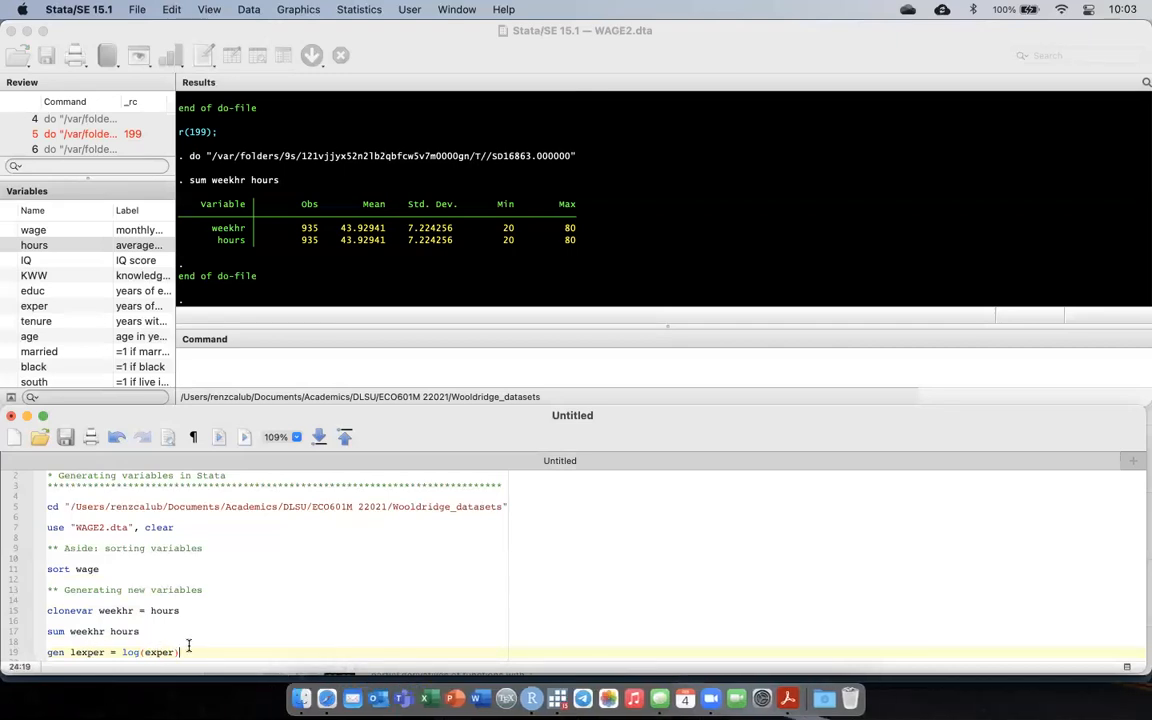
Run only the gen lexper line and check the variable list for lexper.
{"action": "key", "text": "shift+super+Left"}
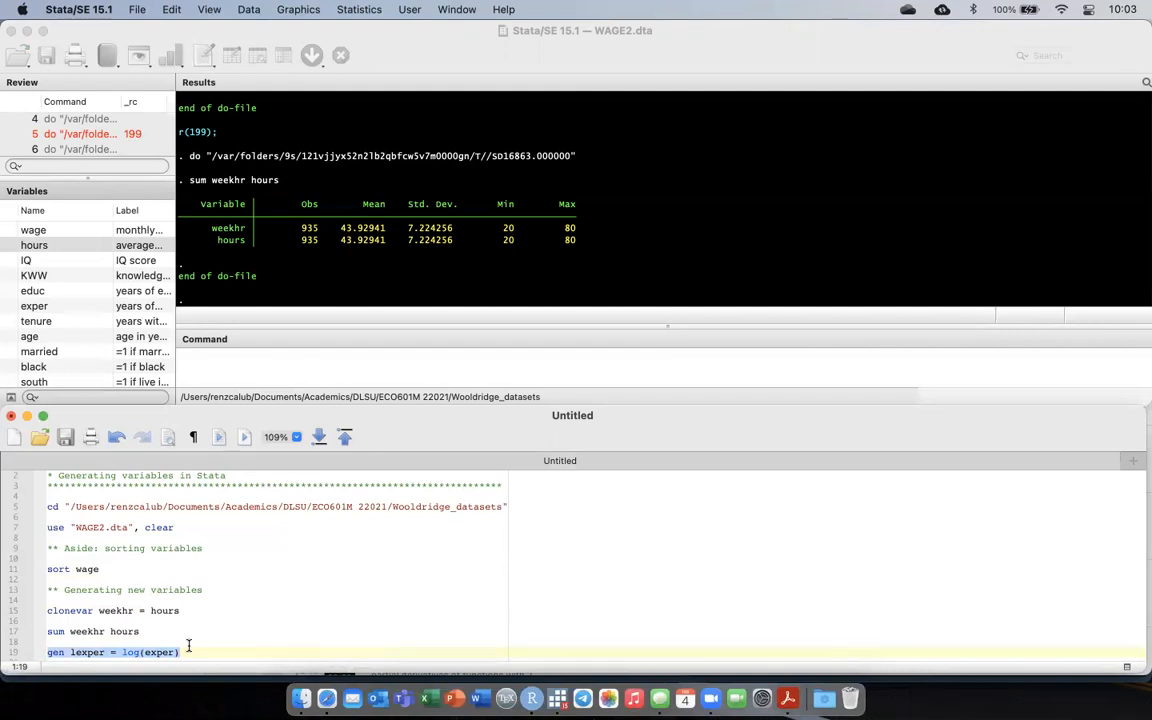
{"action": "key", "text": "super+shift+d"}
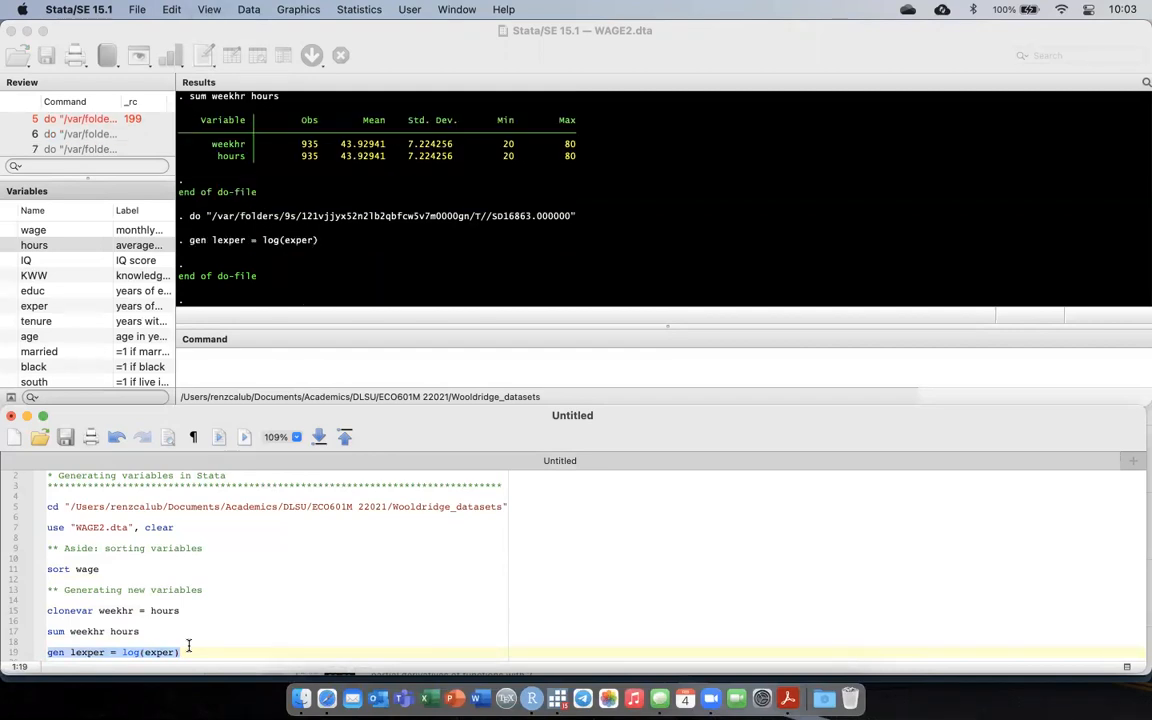
{"action": "left_click", "coordinate": [188, 647]}
{"action": "scroll", "coordinate": [69, 342], "scroll_direction": "down", "scroll_amount": 5}
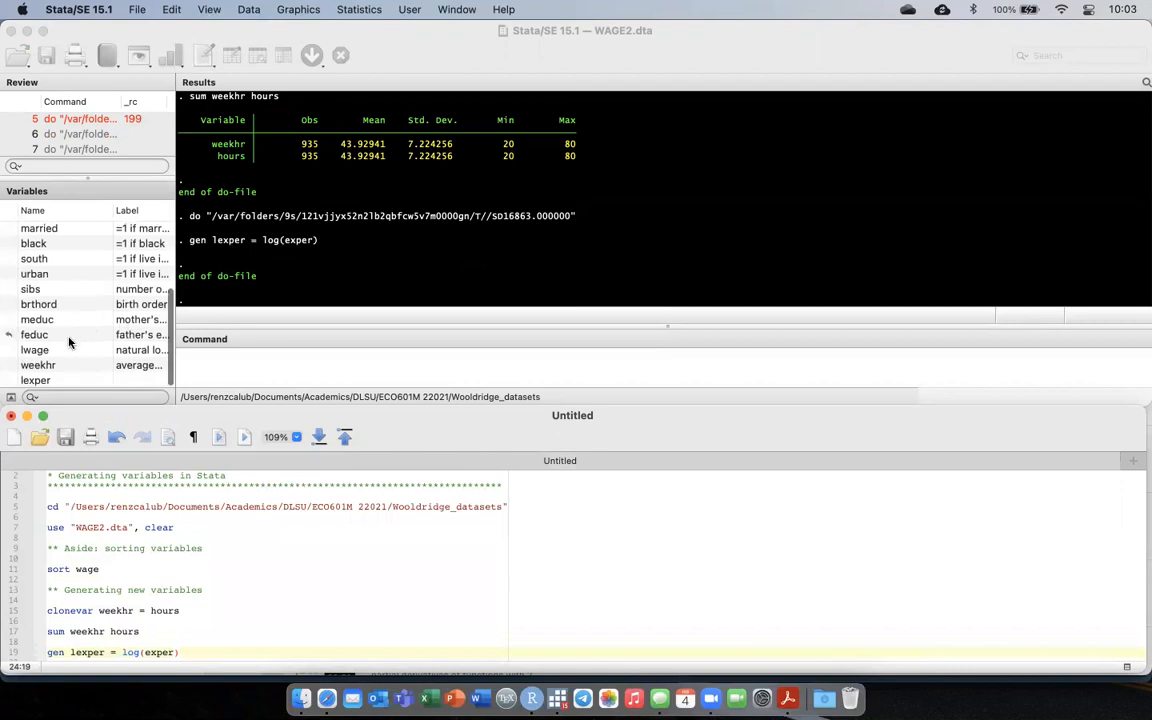
Add the command sum lexper directly below the gen lexper line and run only that line.
{"action": "key", "text": "Return"}
{"action": "type", "text": "sum lex"}
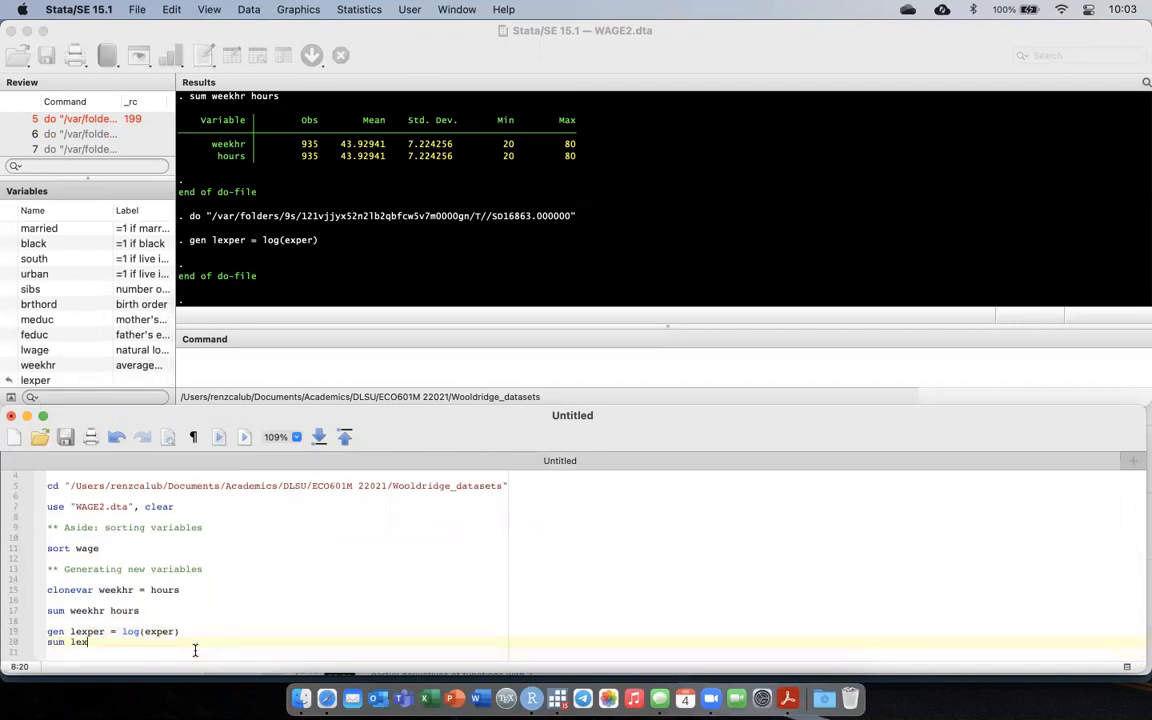
{"action": "type", "text": "per"}
{"action": "key", "text": "super+shift+d"}
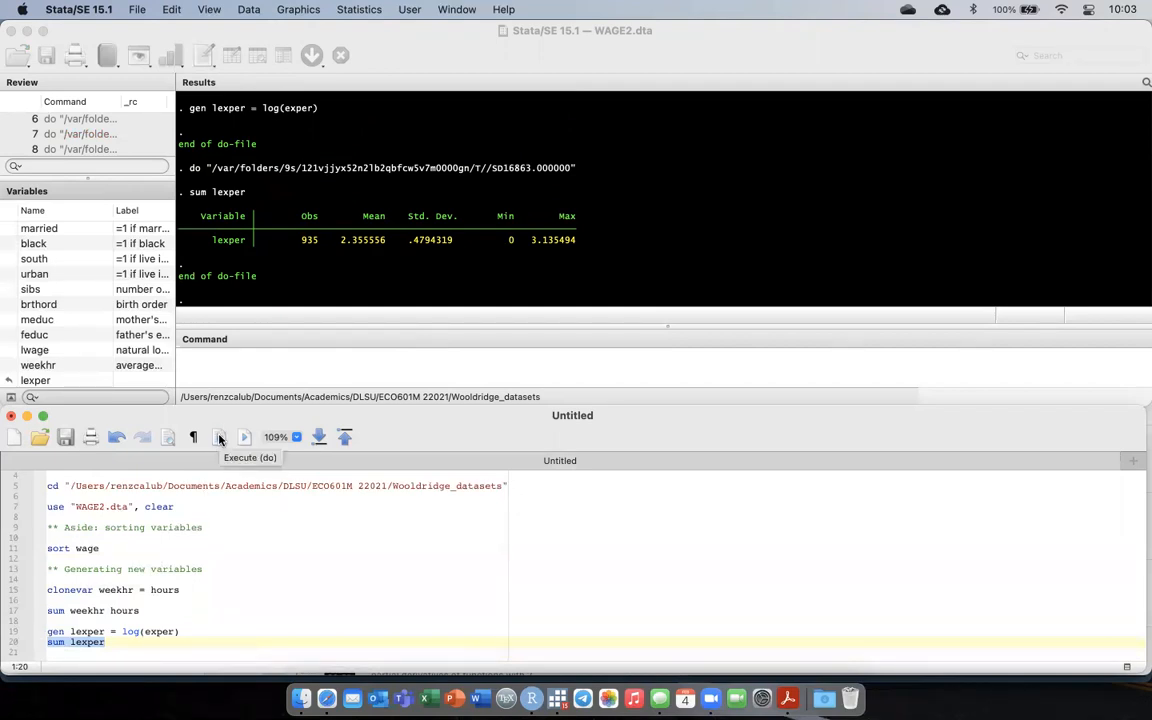
Look through the variable list and add the command gen wage_1k = wage*1000 below the sum lexper line, separated by a blank line.
{"action": "left_click", "coordinate": [125, 654]}
{"action": "key", "text": "Return"}
{"action": "key", "text": "BackSpace"}
{"action": "key", "text": "Return"}
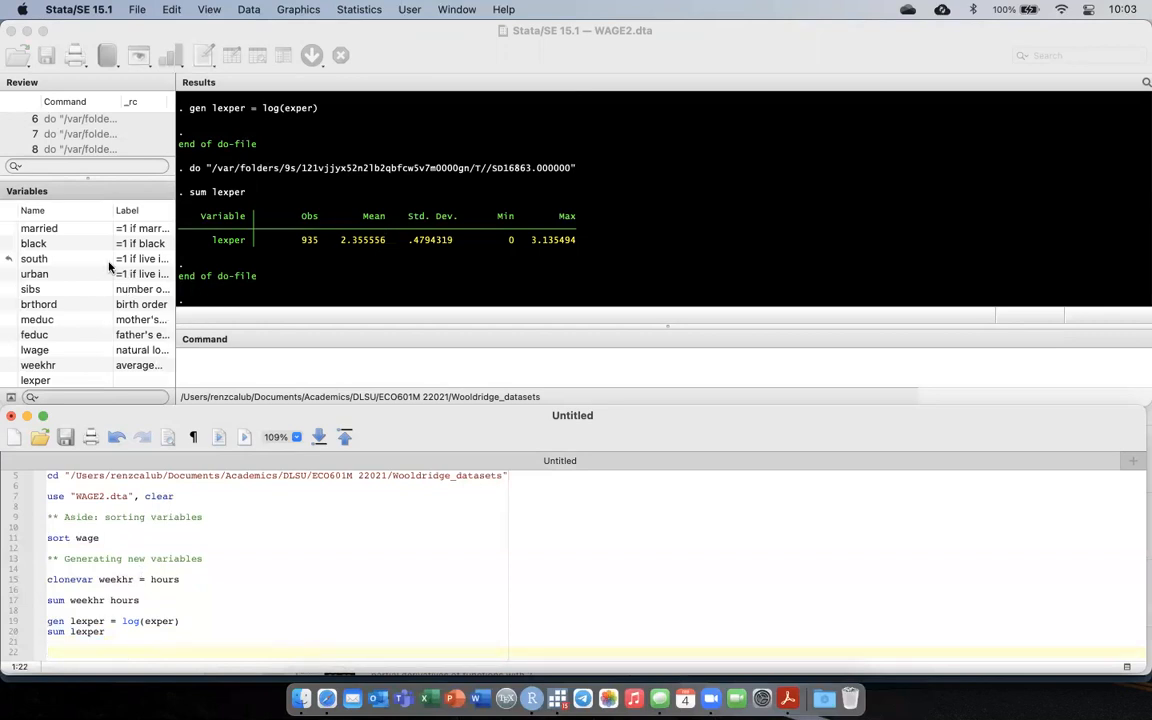
{"action": "scroll", "coordinate": [62, 262], "scroll_direction": "up", "scroll_amount": 3}
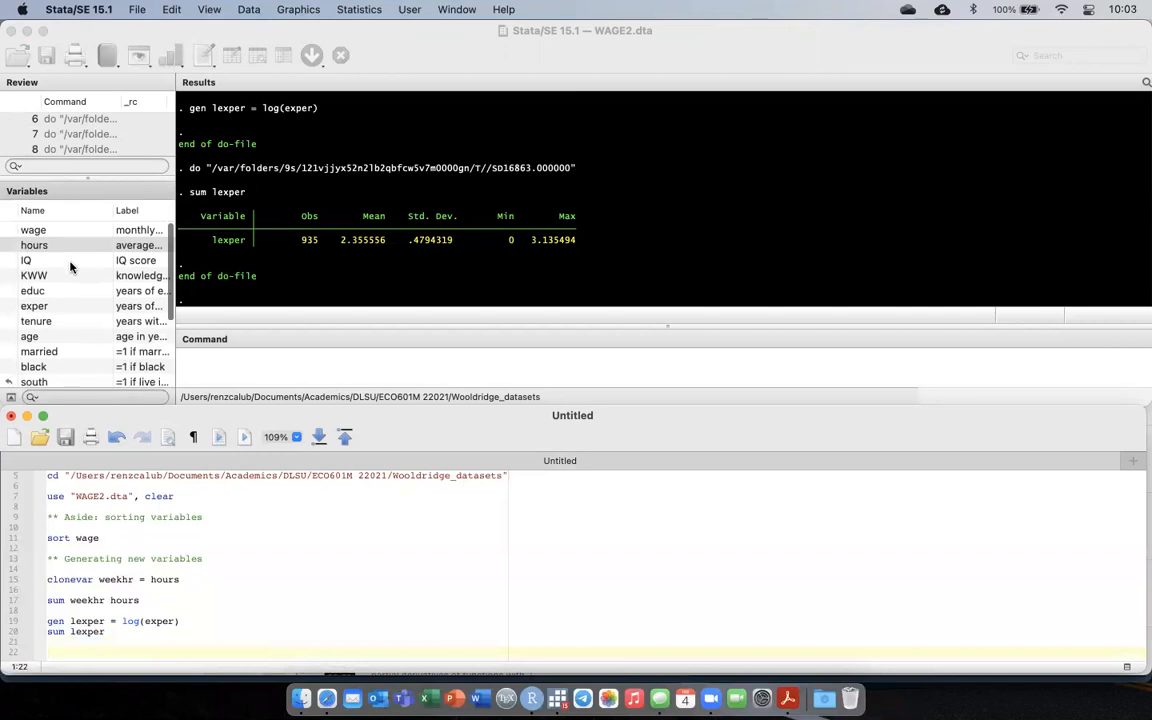
{"action": "scroll", "coordinate": [70, 266], "scroll_direction": "down", "scroll_amount": 3}
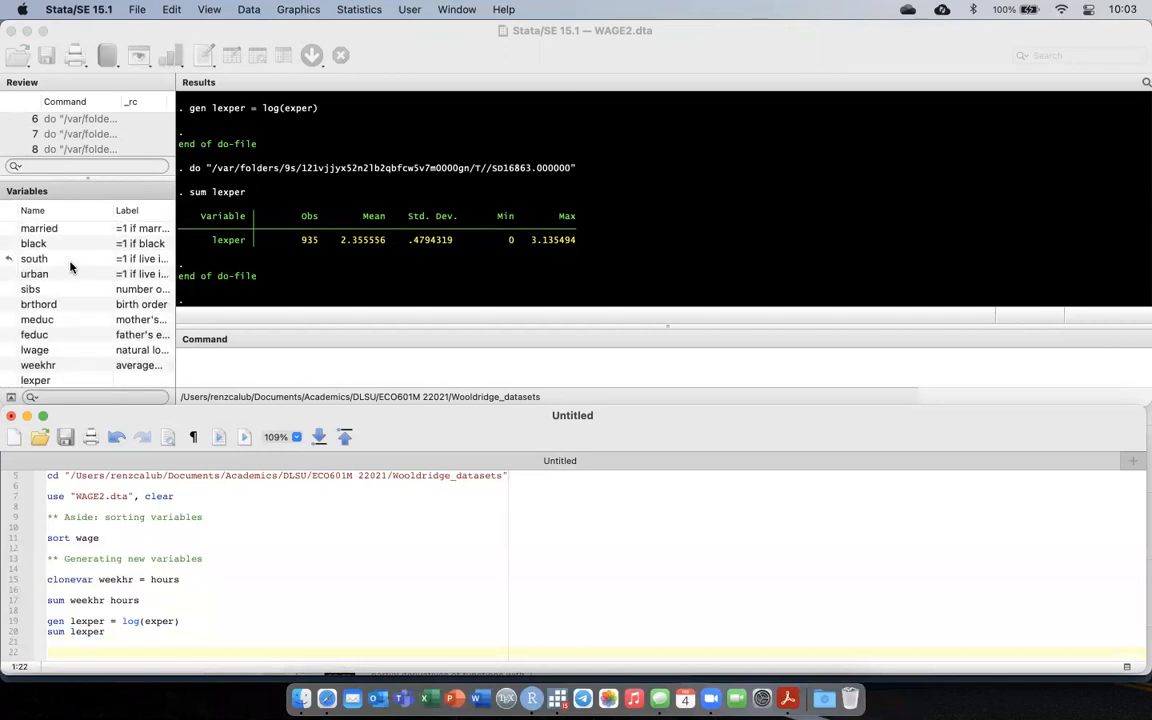
{"action": "scroll", "coordinate": [70, 266], "scroll_direction": "up", "scroll_amount": 3}
{"action": "scroll", "coordinate": [70, 266], "scroll_direction": "down", "scroll_amount": 3}
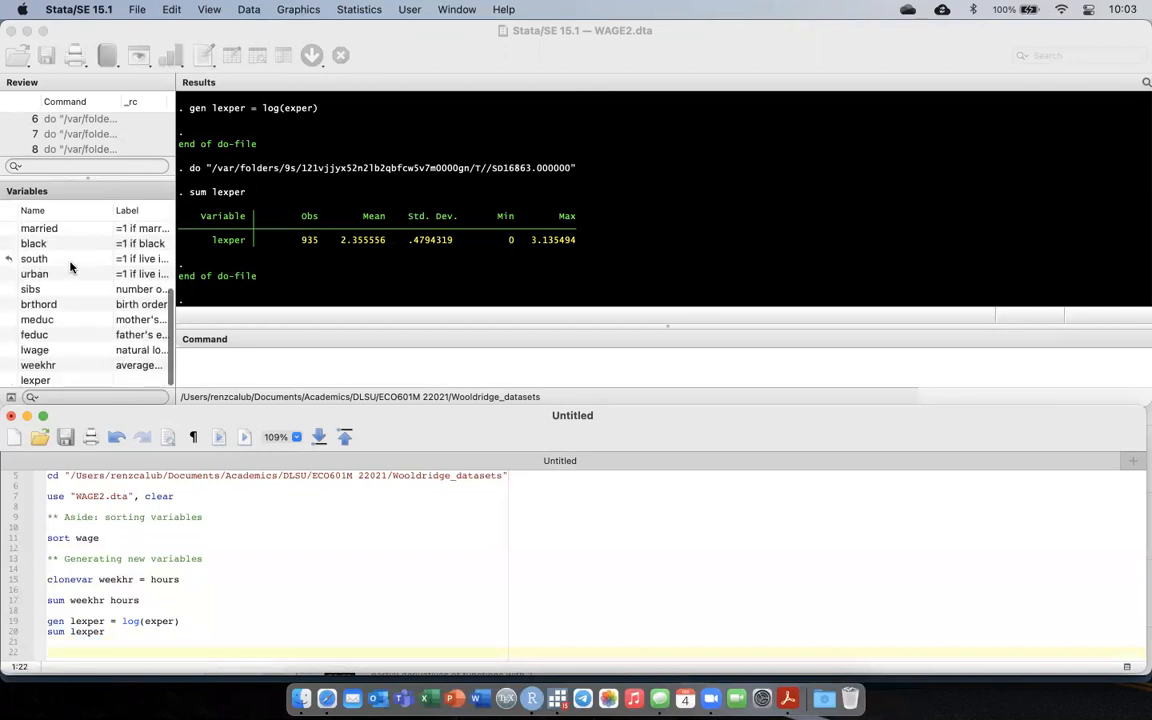
{"action": "scroll", "coordinate": [70, 266], "scroll_direction": "up", "scroll_amount": 3}
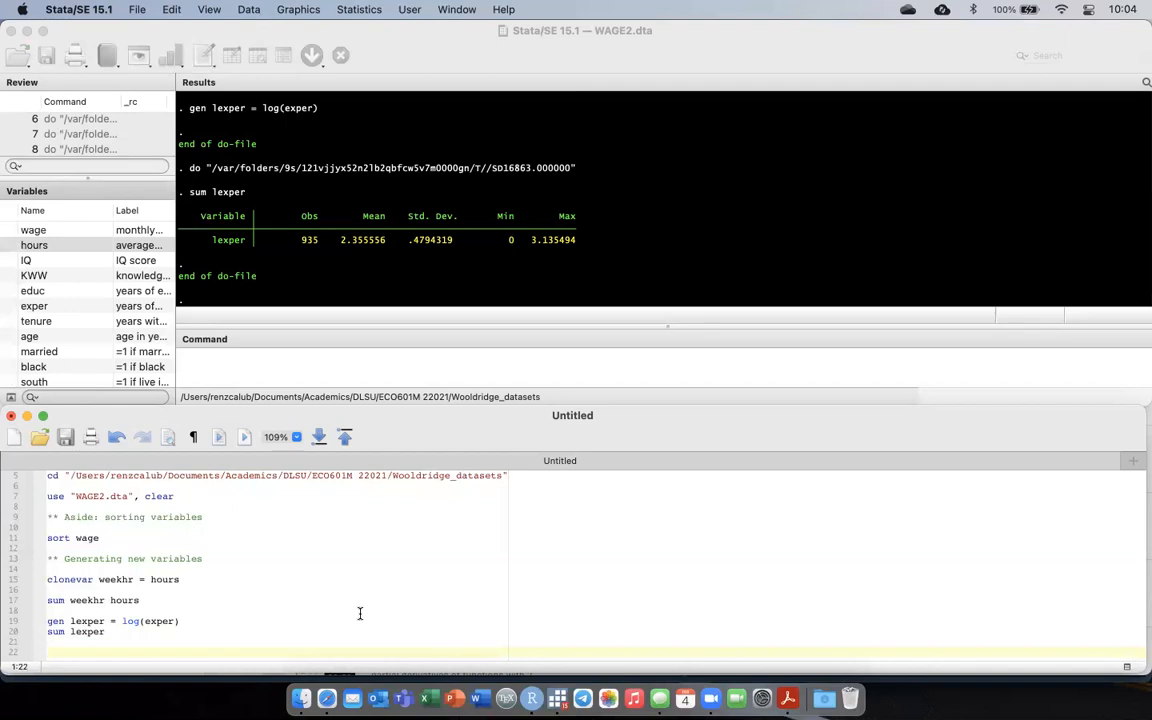
{"action": "type", "text": "gen "}
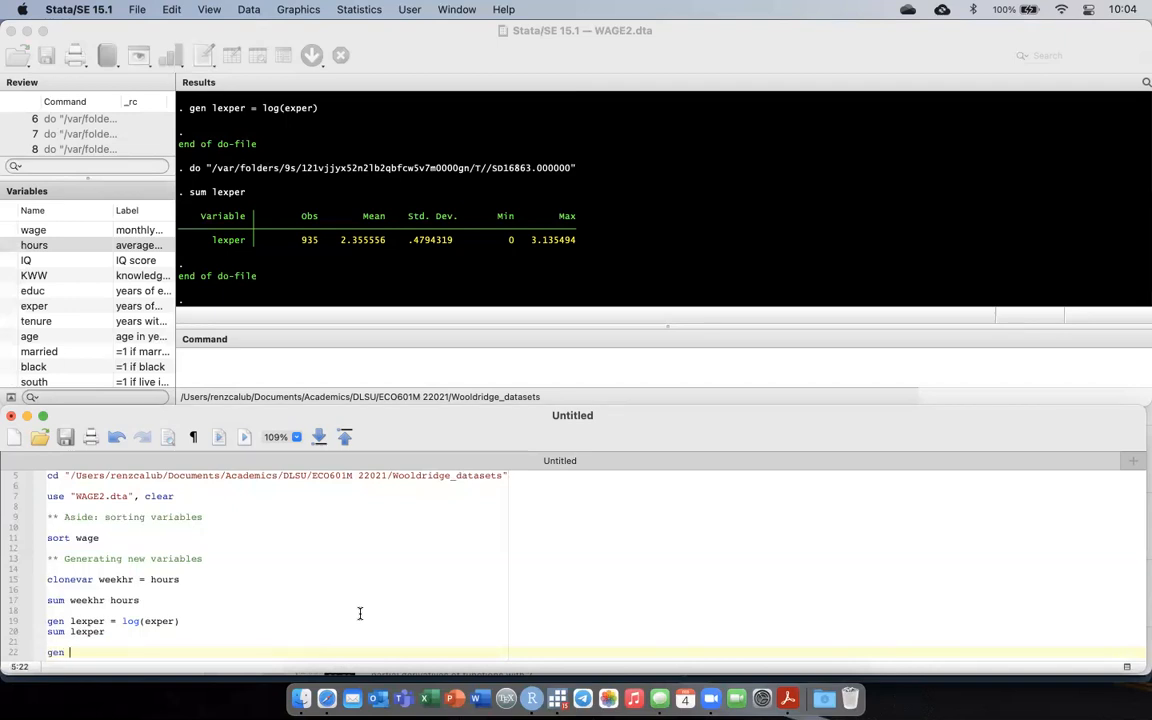
{"action": "type", "text": "wage_1k = wage*1000"}
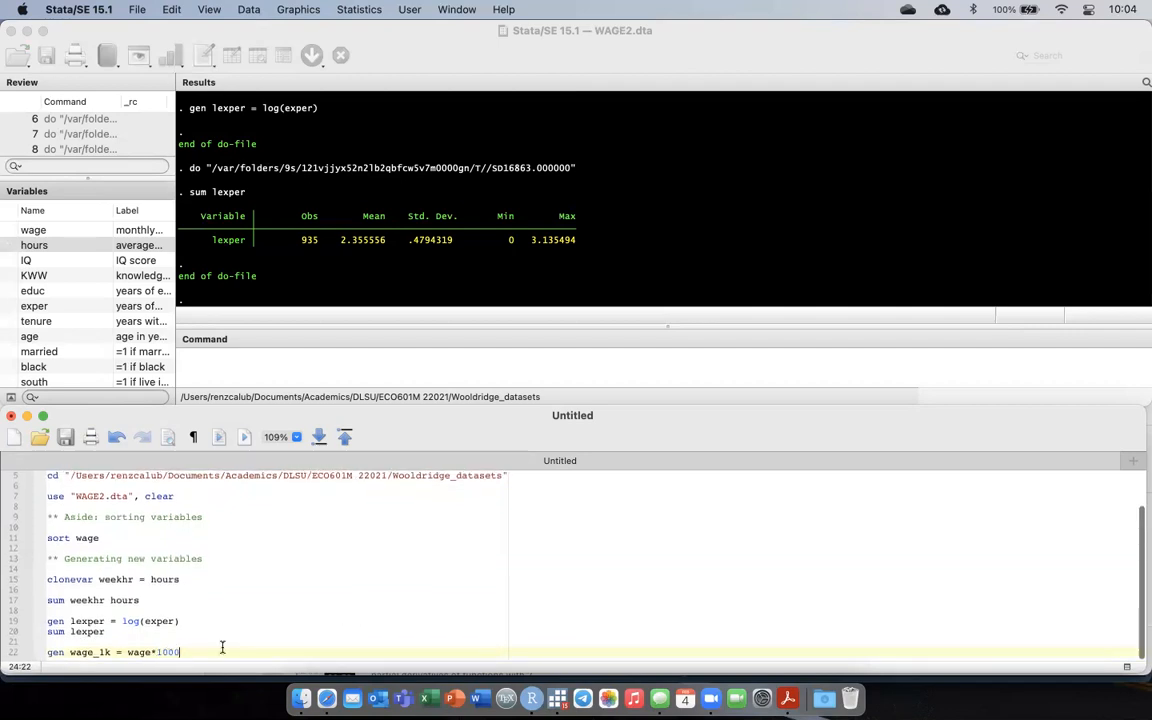
Run only the gen wage_1k line and check the variable list for wage_1k.
{"action": "key", "text": "shift+super+Left"}
{"action": "key", "text": "shift+super+d"}
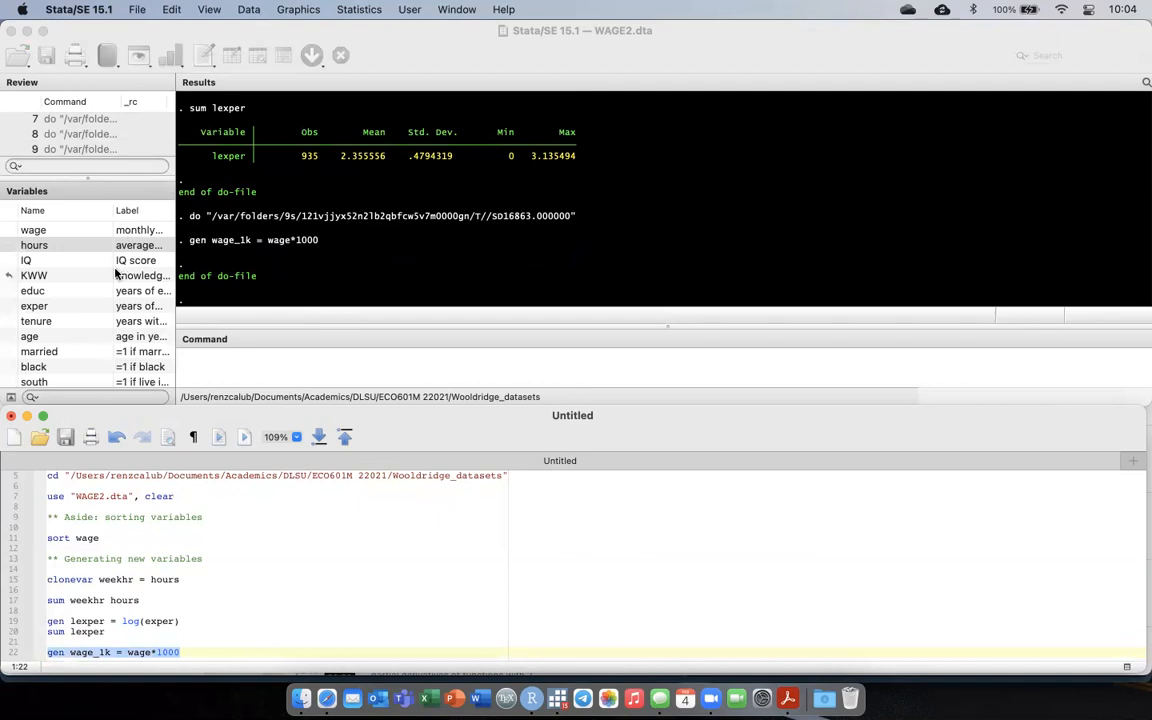
{"action": "scroll", "coordinate": [110, 290], "scroll_direction": "down", "scroll_amount": 5}
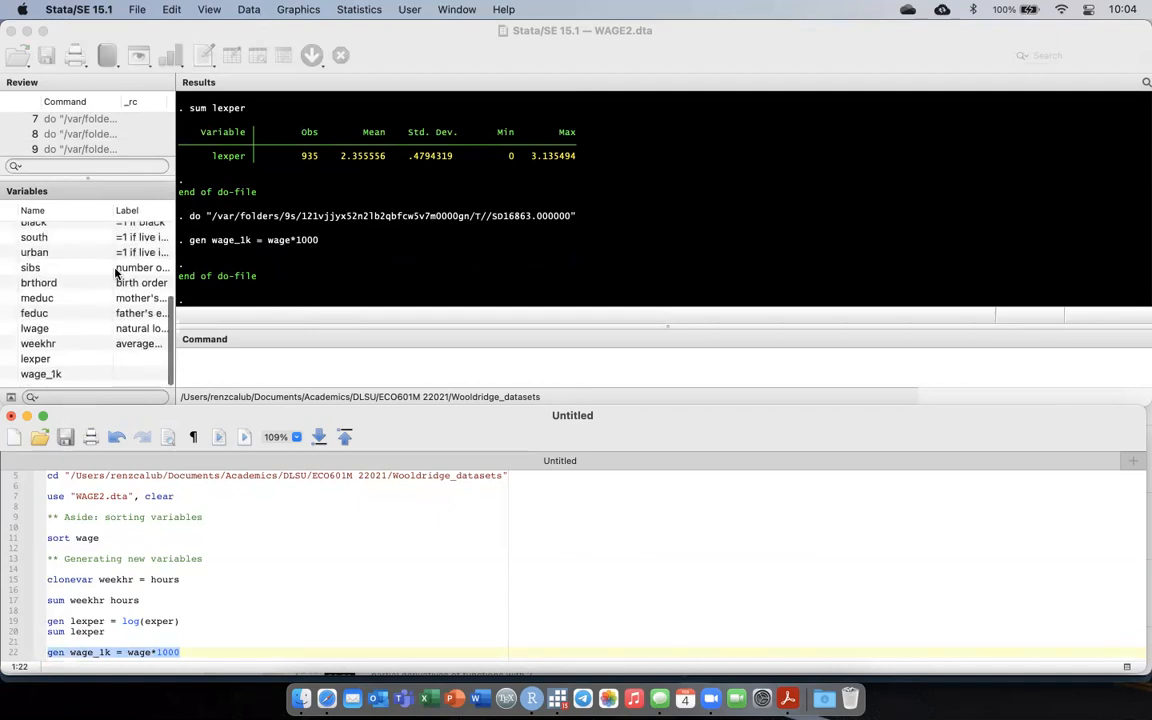
Add the command drop wage_1k directly below the gen wage_1k line, without running it.
{"action": "left_click", "coordinate": [201, 652]}
{"action": "key", "text": "Return"}
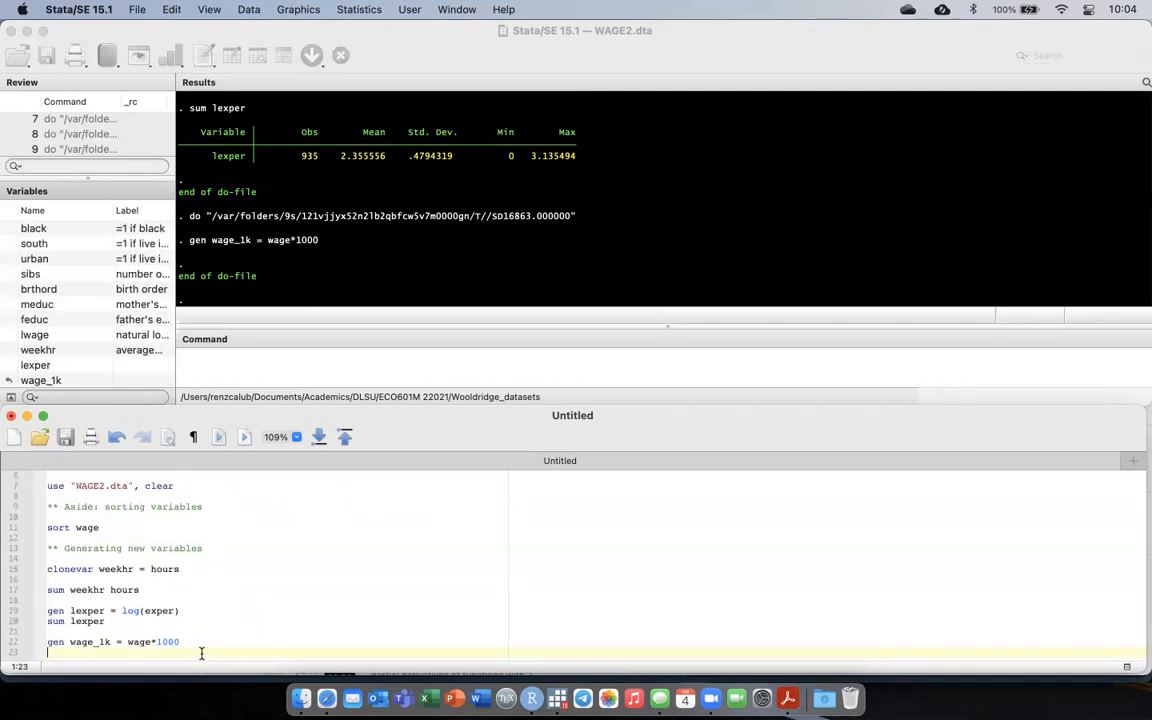
{"action": "type", "text": "drop "}
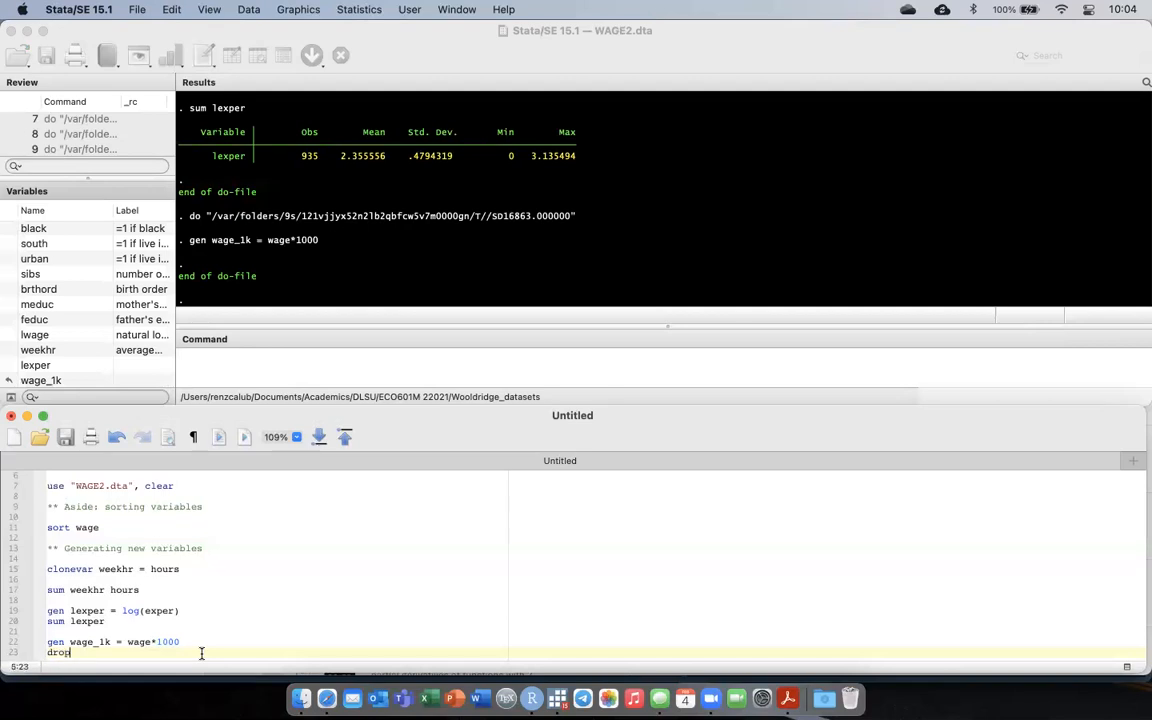
{"action": "type", "text": "wage_1k"}
{"action": "key", "text": "Return"}
{"action": "key", "text": "Return"}
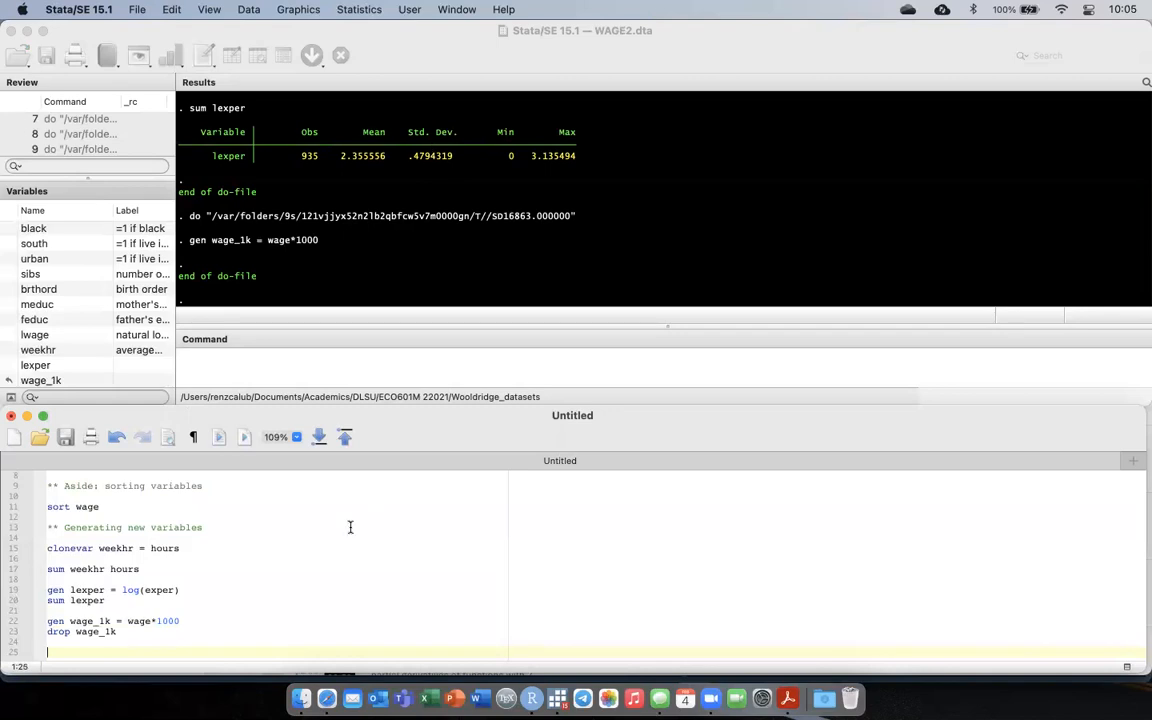
Add the command gen count = sum(1) below the drop wage_1k line and run only that line.
{"action": "type", "text": "gen count = sum(1)"}
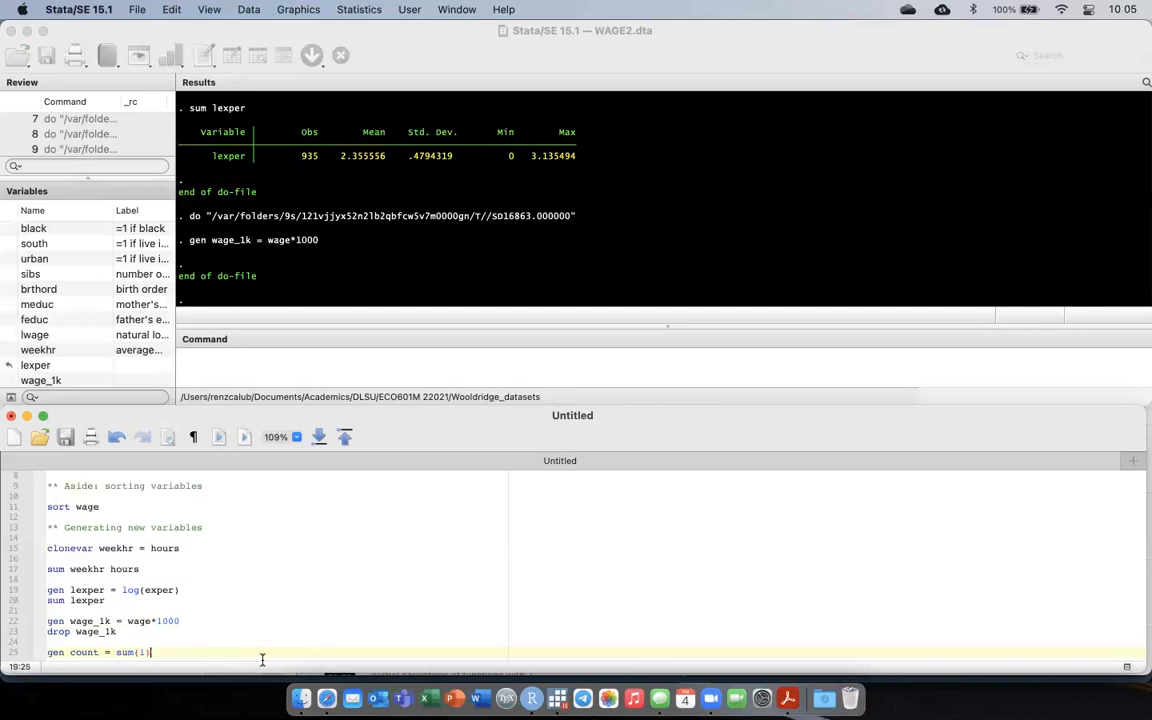
{"action": "key", "text": "super+shift+Left"}
{"action": "key", "text": "super+shift+d"}
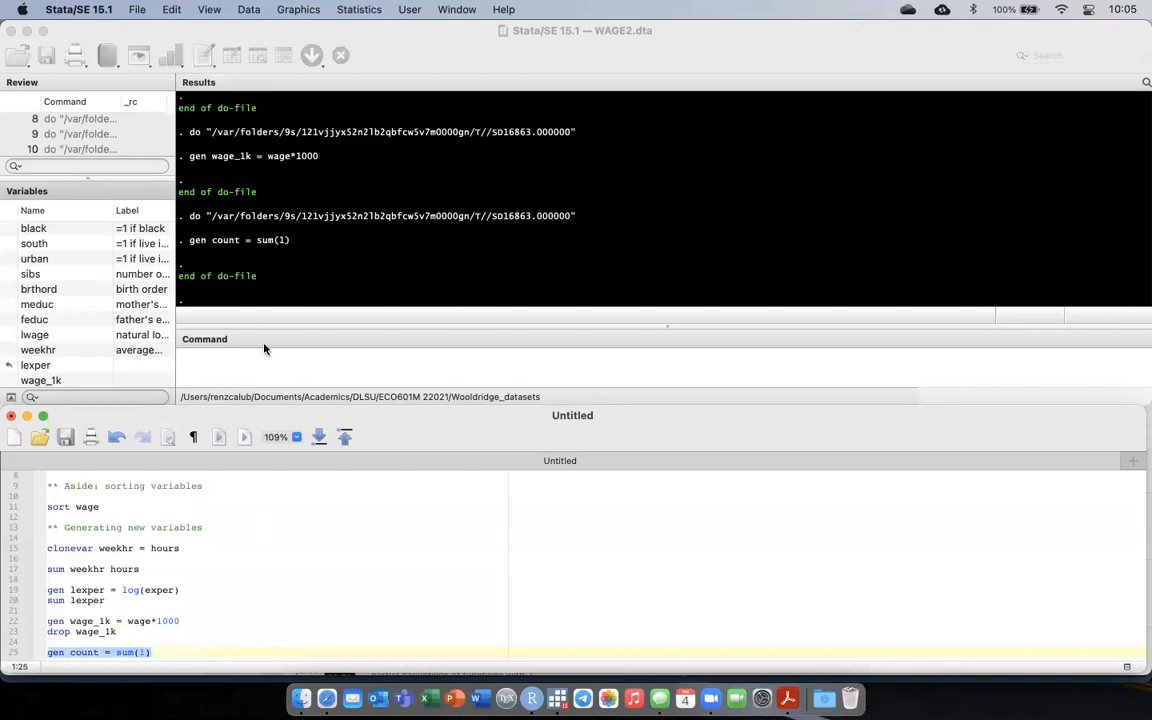
Browse the dataset and examine the count column from the first to the last observation, then close the data view.
{"action": "left_click", "coordinate": [232, 42]}
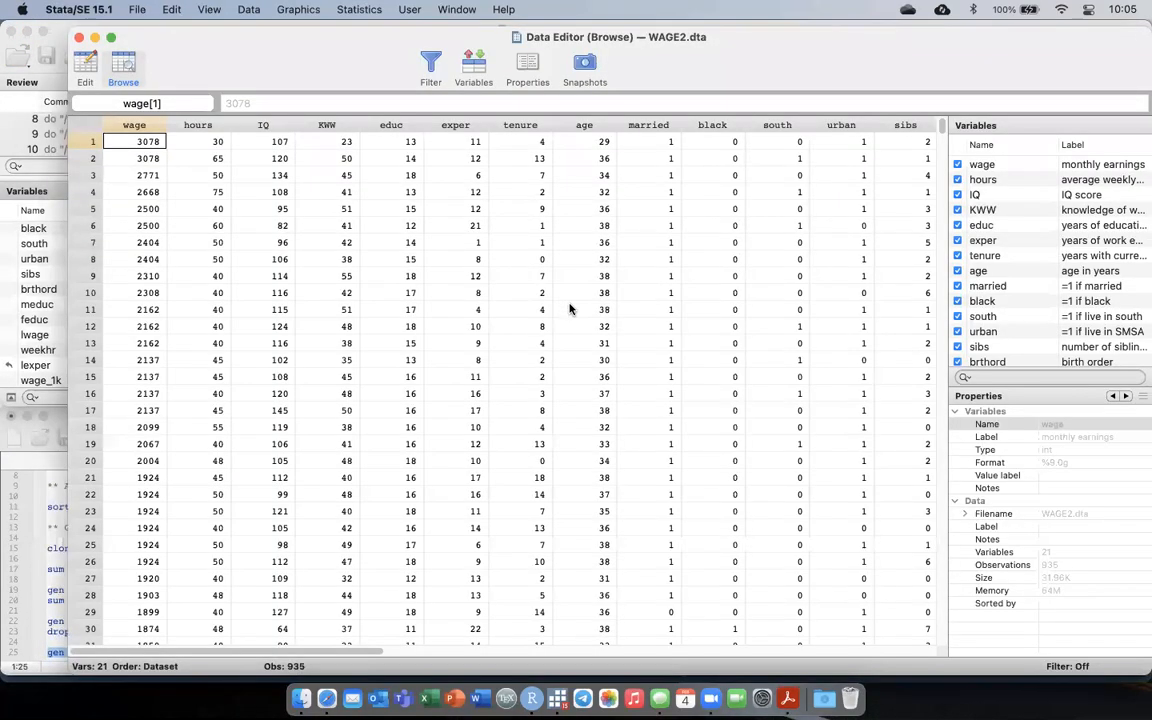
{"action": "scroll", "coordinate": [570, 309], "scroll_direction": "right", "scroll_amount": 10}
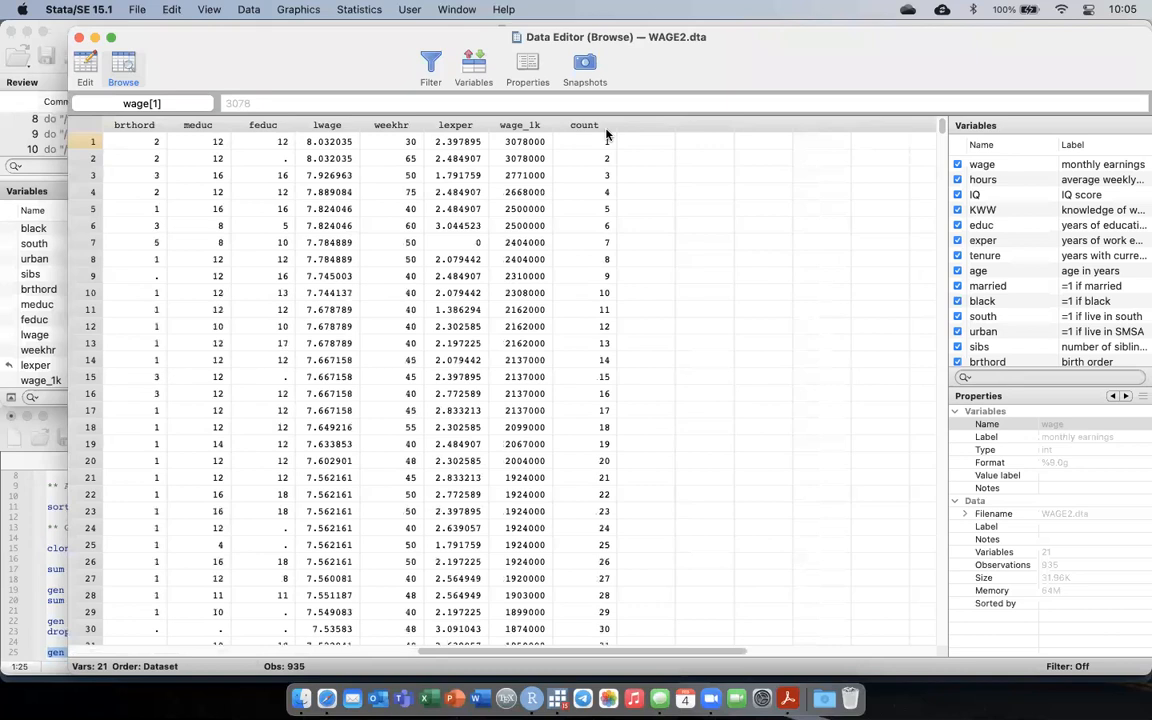
{"action": "left_click", "coordinate": [597, 147]}
{"action": "key", "text": "super+shift+Down"}
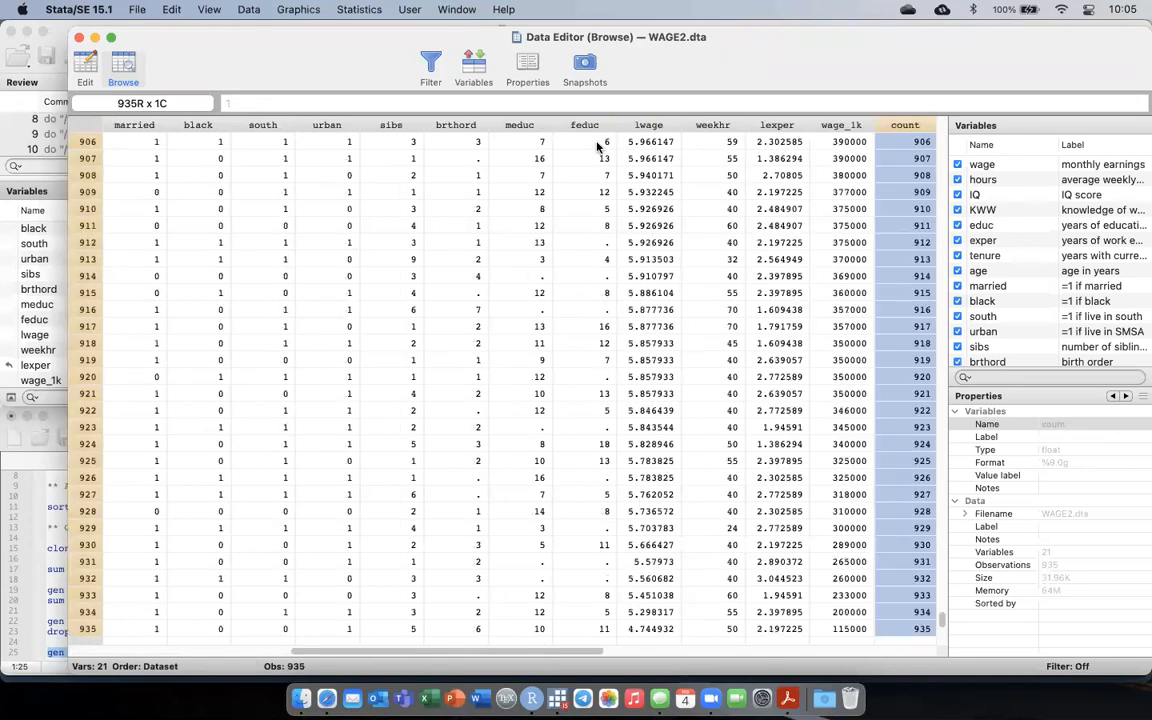
{"action": "key", "text": "super+Left"}
{"action": "scroll", "coordinate": [597, 147], "scroll_direction": "right", "scroll_amount": 15}
{"action": "scroll", "coordinate": [597, 147], "scroll_direction": "up", "scroll_amount": 15}
{"action": "scroll", "coordinate": [597, 147], "scroll_direction": "left", "scroll_amount": 5}
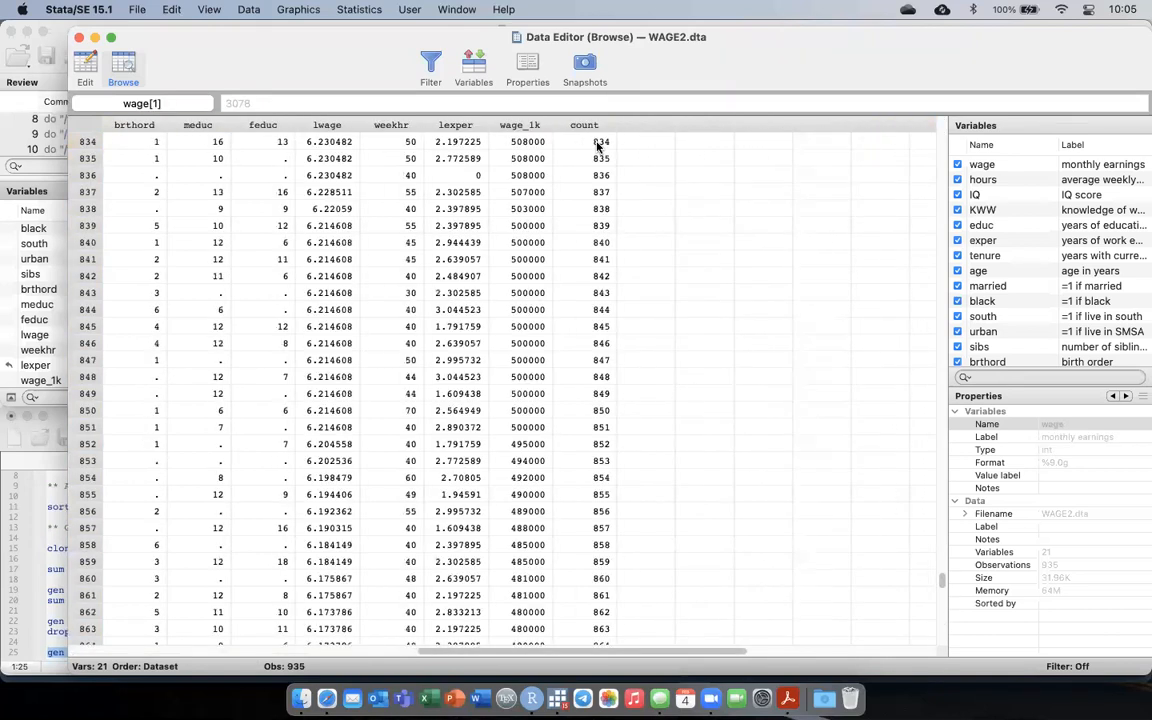
{"action": "scroll", "coordinate": [597, 147], "scroll_direction": "up", "scroll_amount": 20}
{"action": "scroll", "coordinate": [597, 147], "scroll_direction": "left", "scroll_amount": 2}
{"action": "scroll", "coordinate": [597, 147], "scroll_direction": "down", "scroll_amount": 20}
{"action": "scroll", "coordinate": [597, 147], "scroll_direction": "right", "scroll_amount": 2}
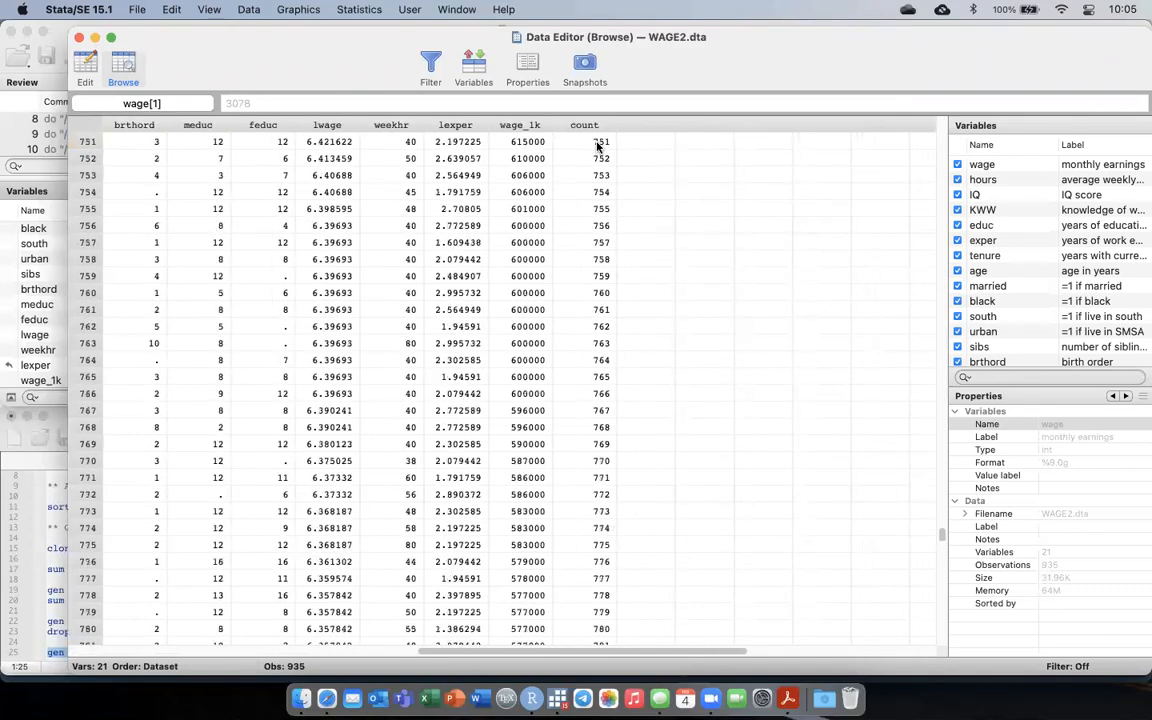
{"action": "scroll", "coordinate": [597, 147], "scroll_direction": "down", "scroll_amount": 15}
{"action": "scroll", "coordinate": [597, 147], "scroll_direction": "right", "scroll_amount": 2}
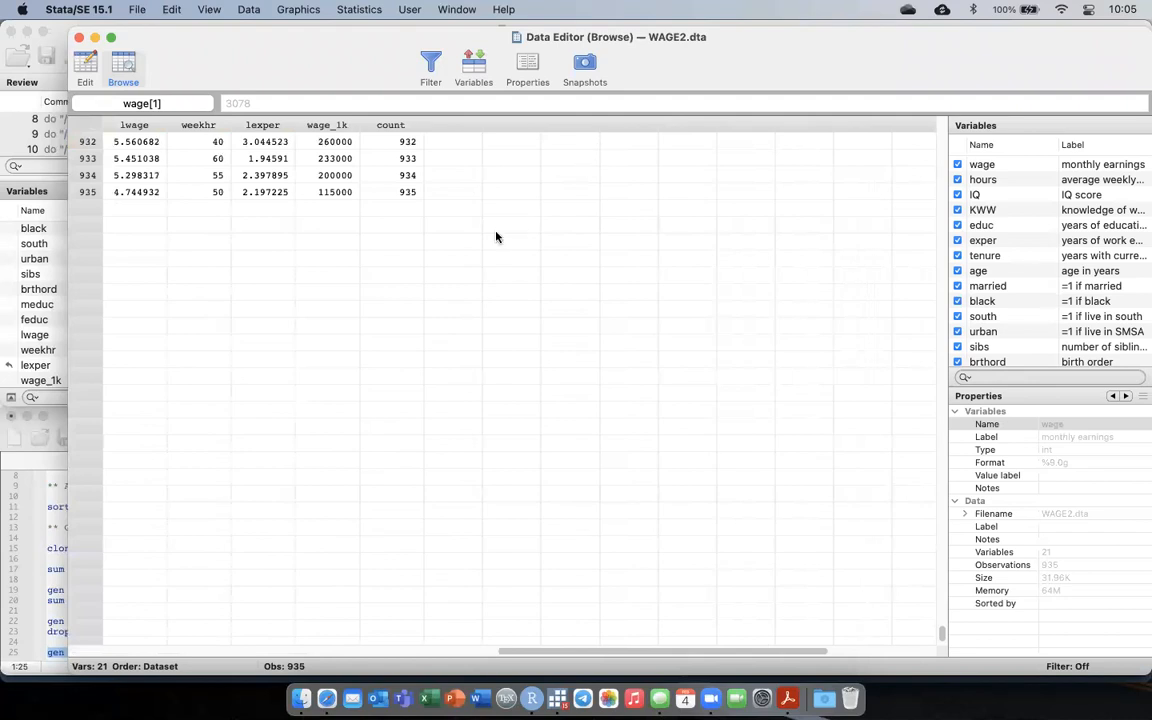
{"action": "key", "text": "super+w"}
Add the comment // egen command below the gen count line, with blank lines around it.
{"action": "left_click", "coordinate": [186, 651]}
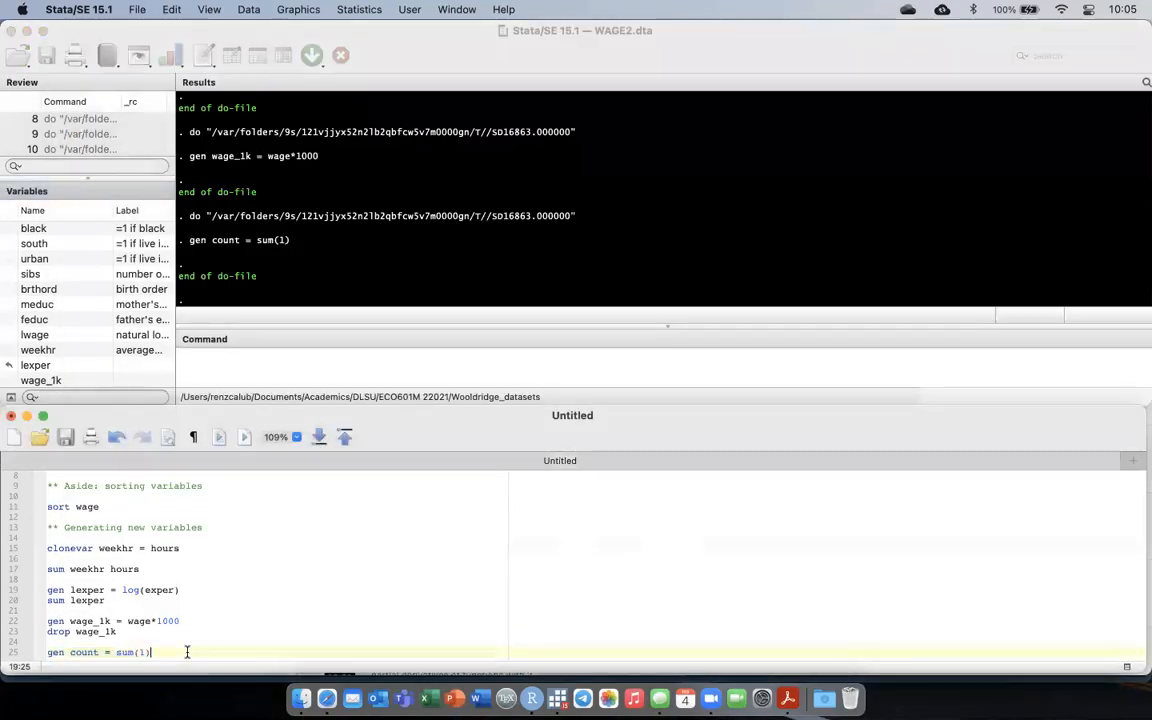
{"action": "key", "text": "Return"}
{"action": "key", "text": "Return"}
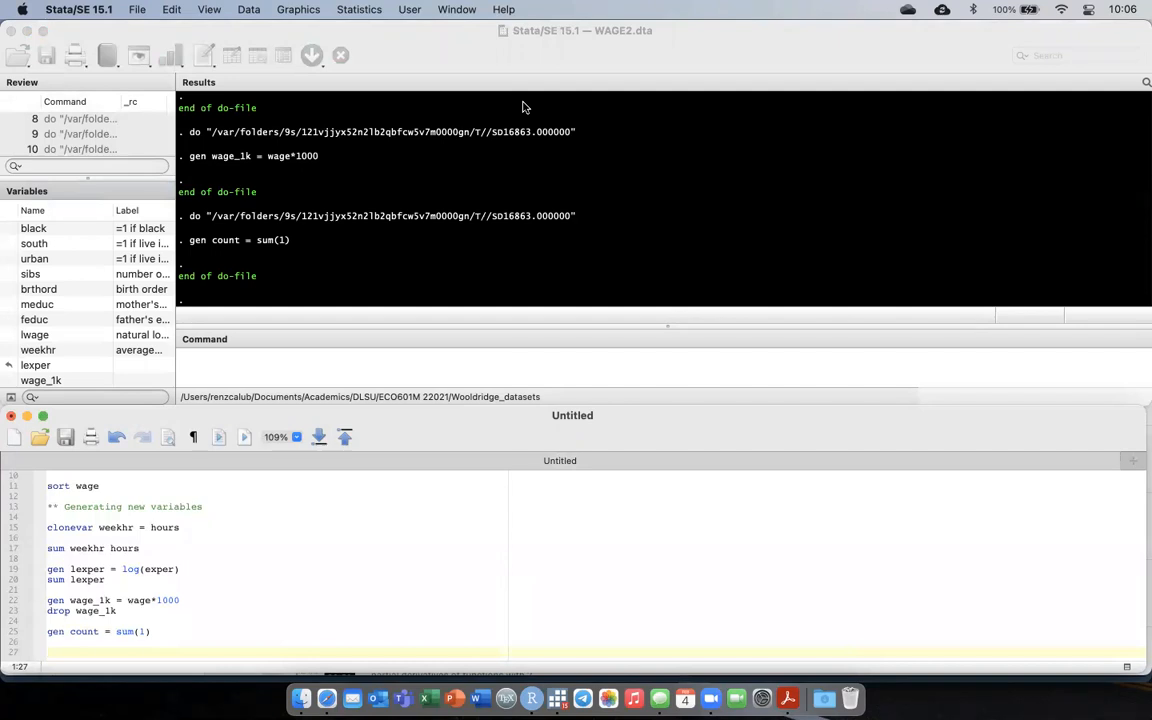
{"action": "key", "text": "Return"}
{"action": "key", "text": "Return"}
{"action": "key", "text": "BackSpace"}
{"action": "key", "text": "BackSpace"}
{"action": "type", "text": "// egen"}
{"action": "key", "text": "BackSpace"}
{"action": "key", "text": "BackSpace"}
{"action": "key", "text": "BackSpace"}
{"action": "type", "text": "gen command"}
{"action": "key", "text": "Return"}
{"action": "key", "text": "Return"}
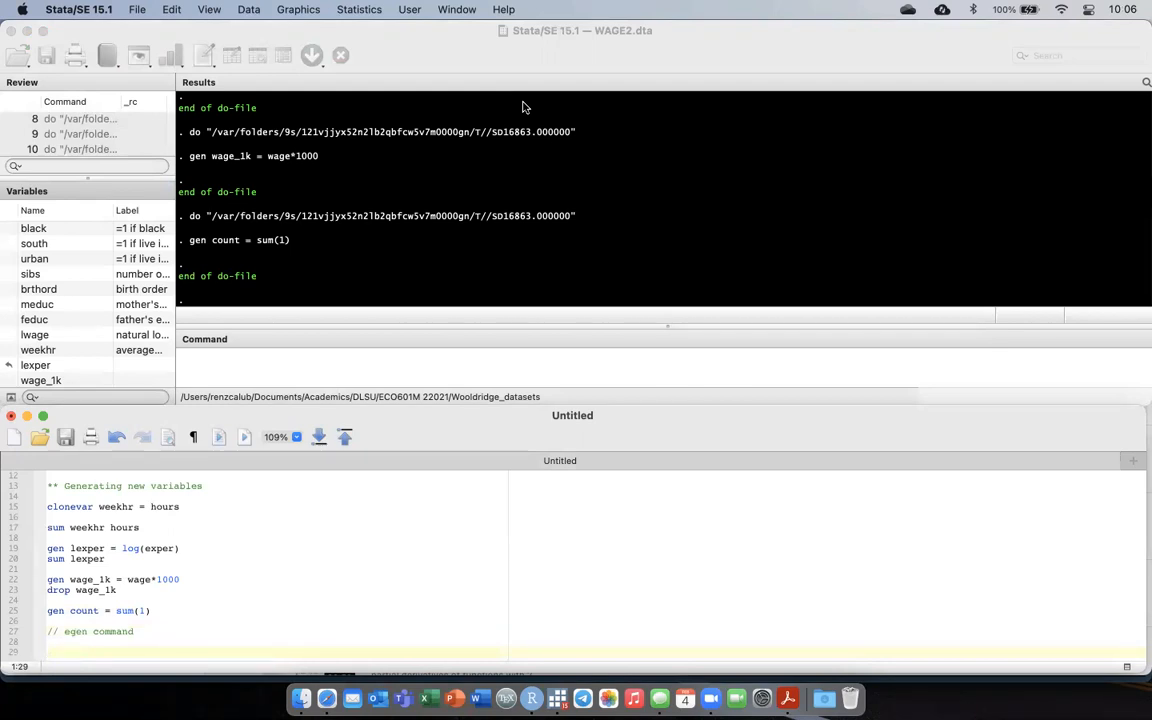
Add the command egen avwage = mean(wage) below the egen comment and run only that line.
{"action": "scroll", "coordinate": [110, 240], "scroll_direction": "up", "scroll_amount": 5}
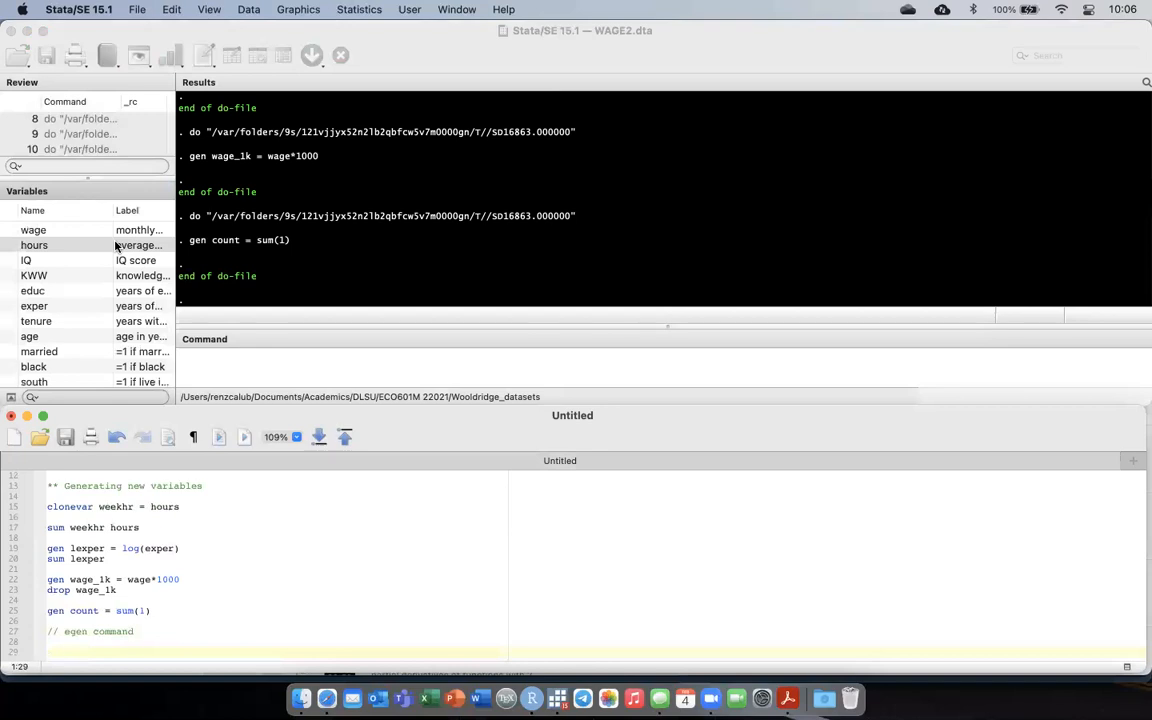
{"action": "type", "text": "egen avwage = mean("}
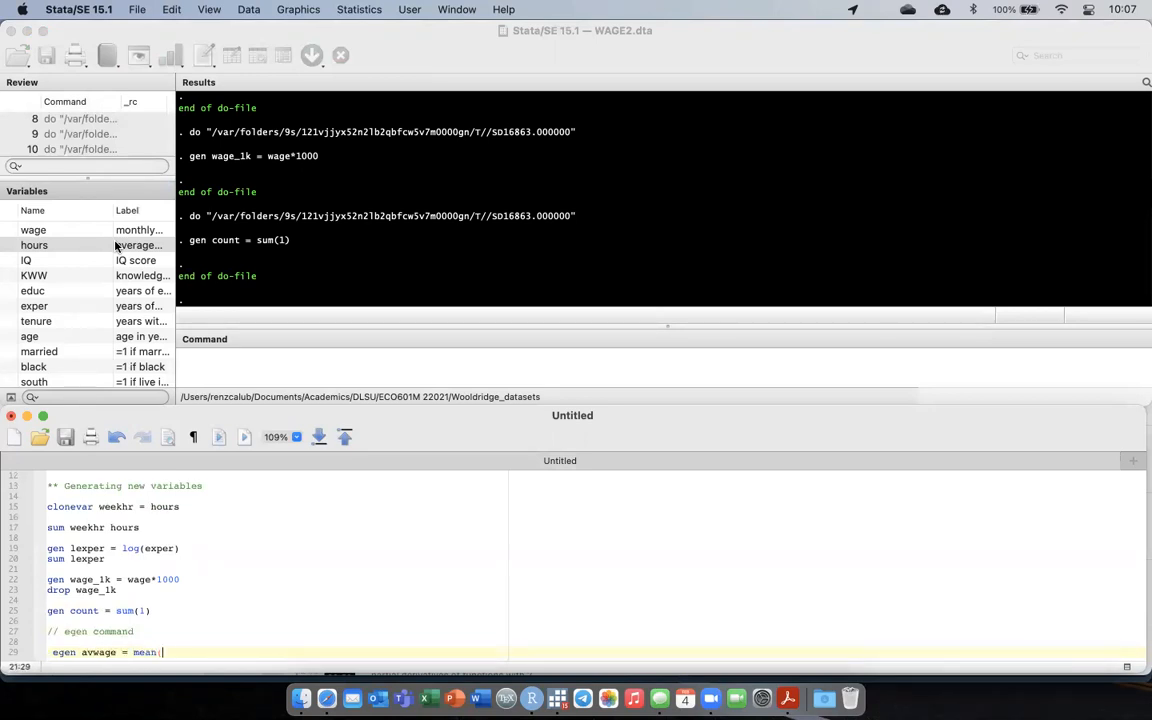
{"action": "type", "text": "wage)"}
{"action": "key", "text": "shift+super+Left"}
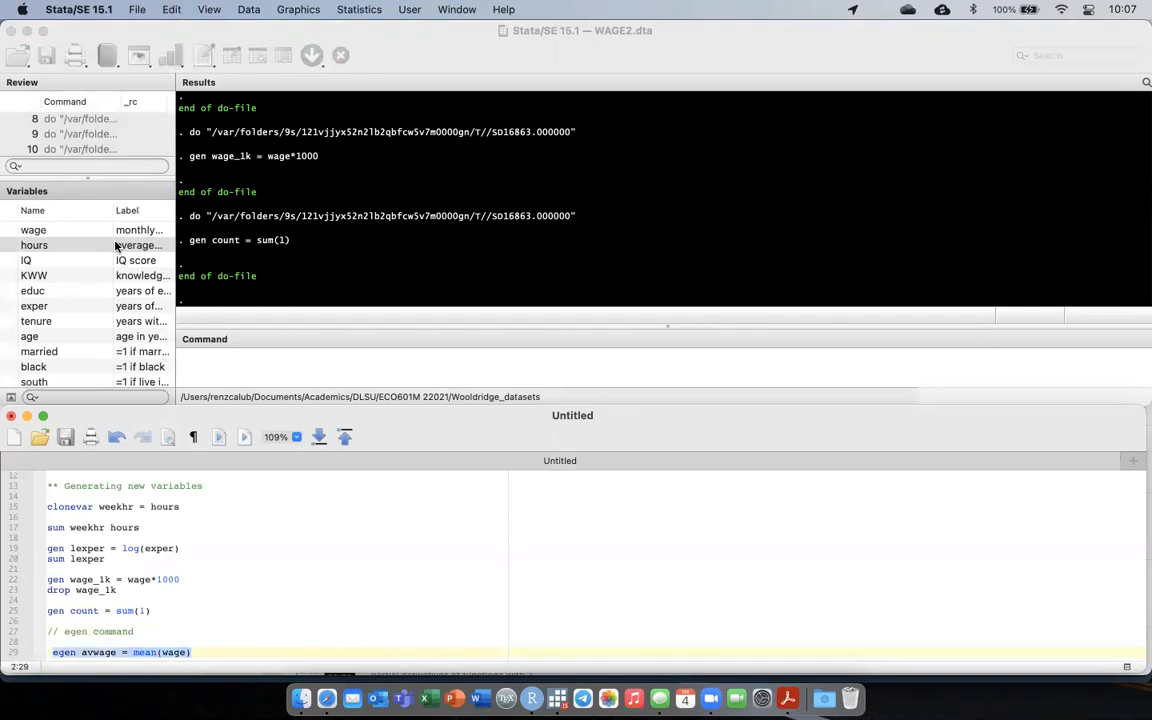
{"action": "key", "text": "super+shift+d"}
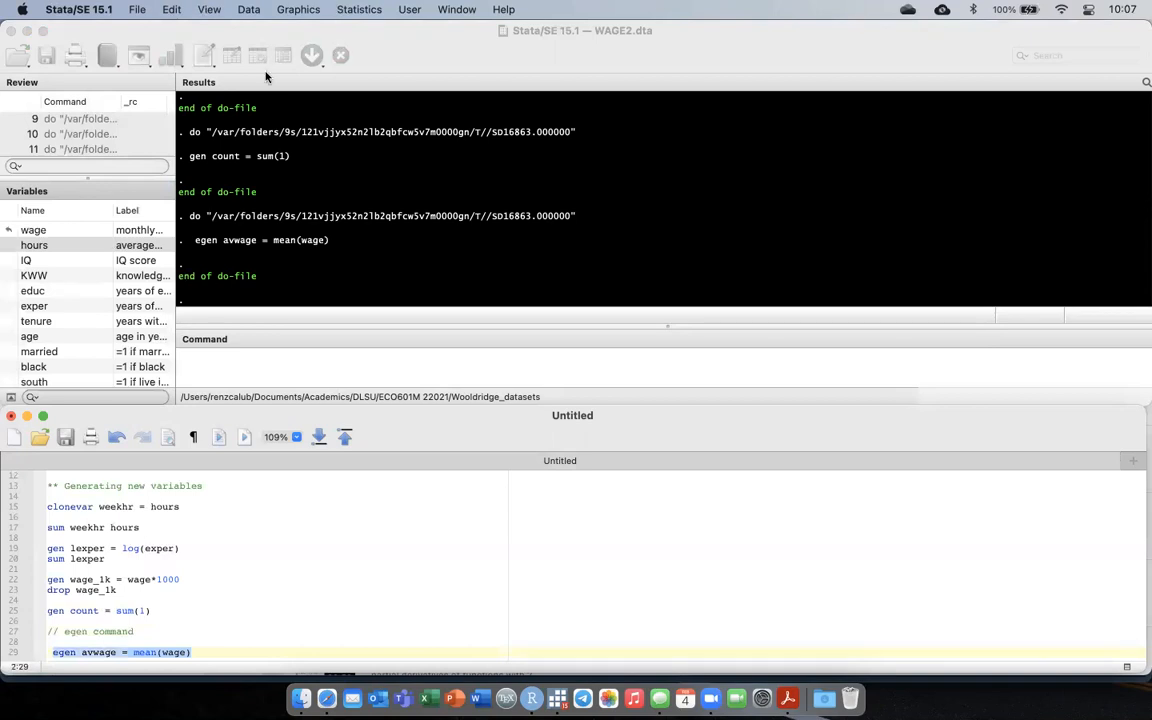
Briefly view the full dataset, then add the command browse avwage below the egen line and run only that command.
{"action": "left_click", "coordinate": [253, 62]}
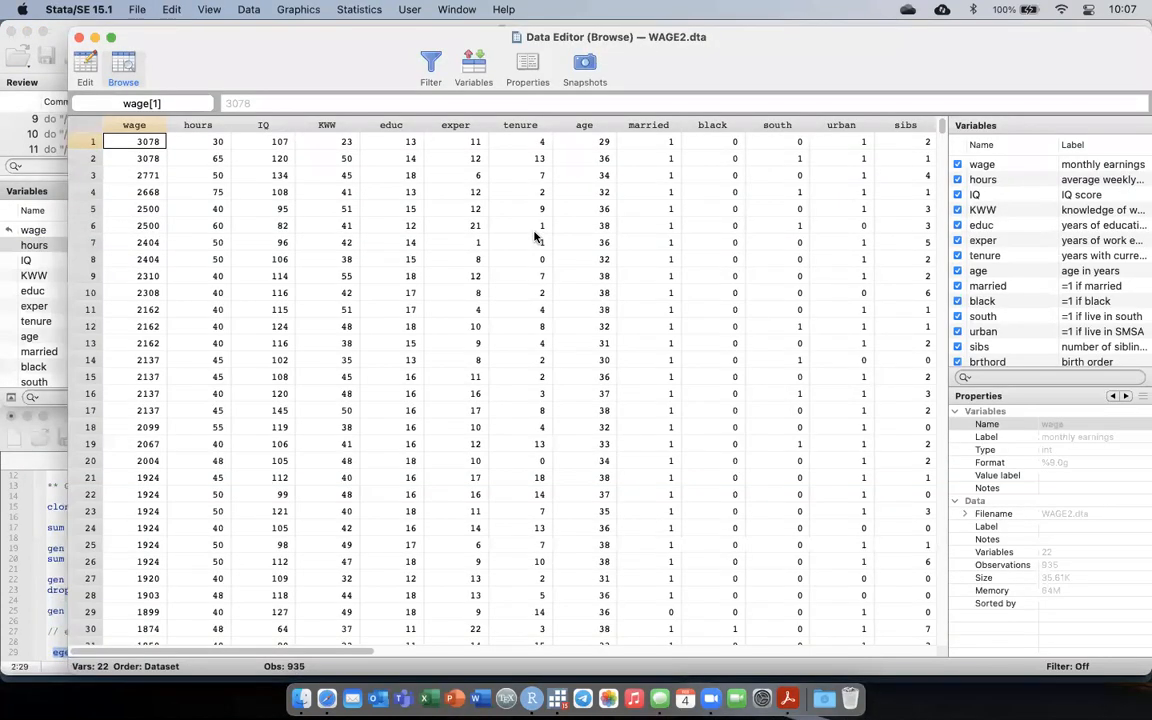
{"action": "key", "text": "super+w"}
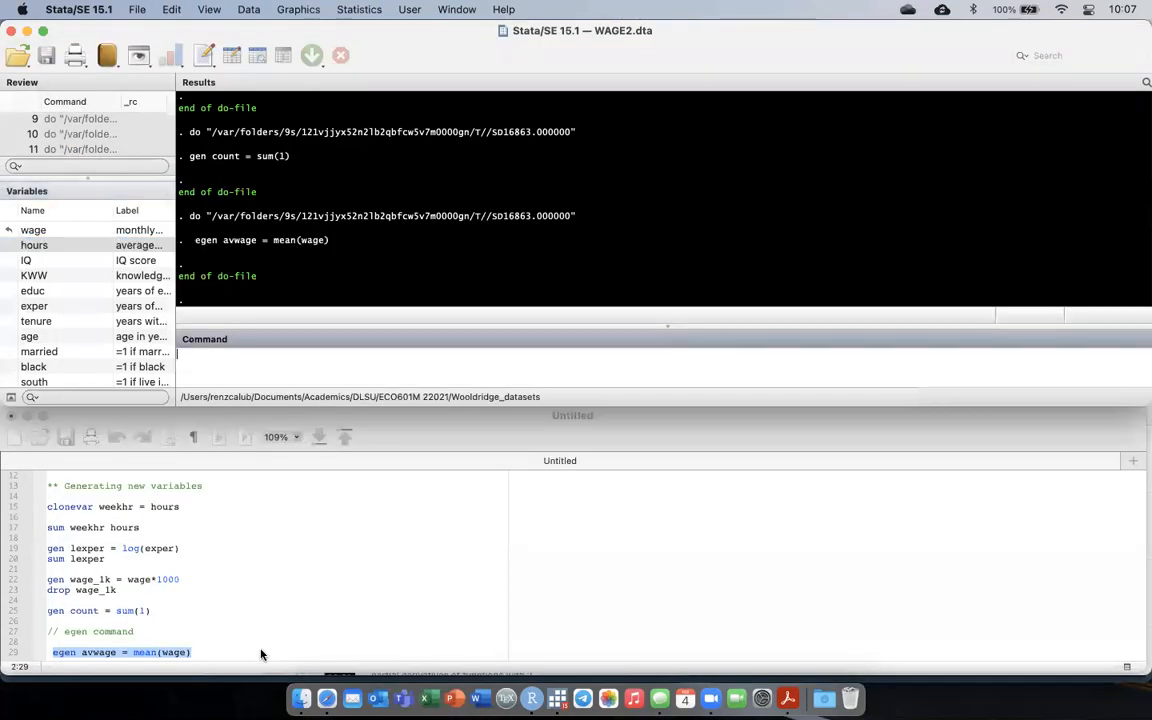
{"action": "left_click", "coordinate": [260, 651]}
{"action": "key", "text": "Return"}
{"action": "type", "text": "browse avwage"}
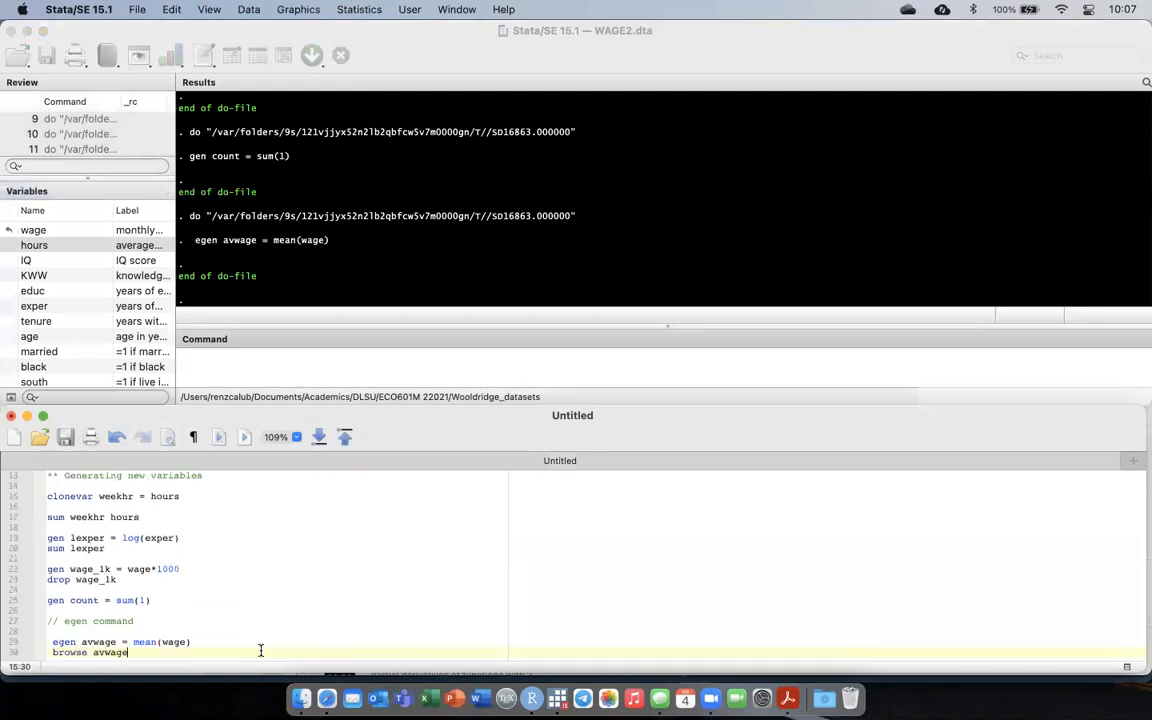
{"action": "key", "text": "Return"}
{"action": "key", "text": "super+shift+d"}
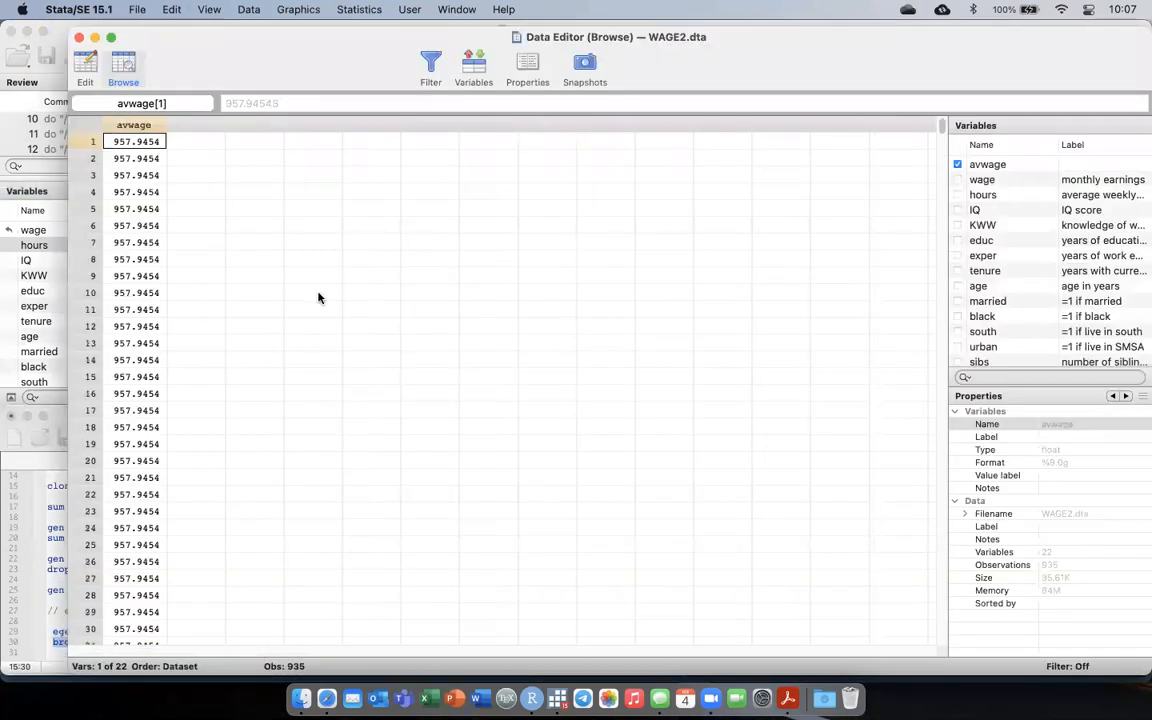
Compare the first and last observations of the avwage column, then close the data view.
{"action": "key", "text": "super+Down"}
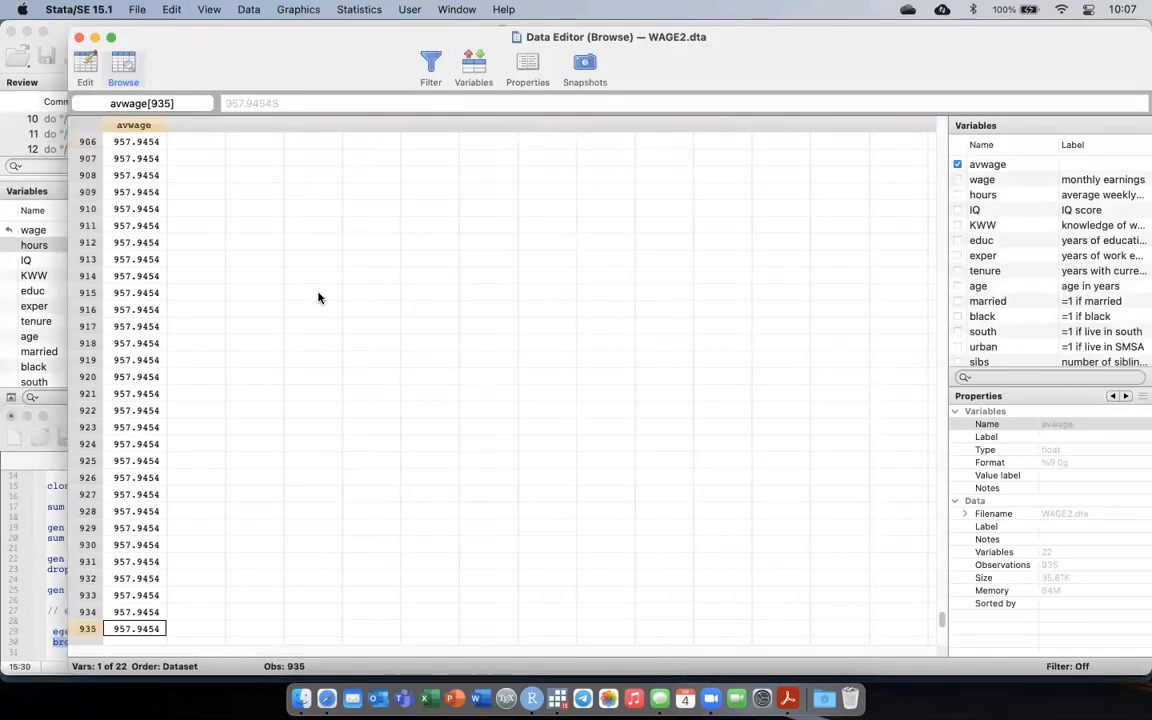
{"action": "key", "text": "super+Up"}
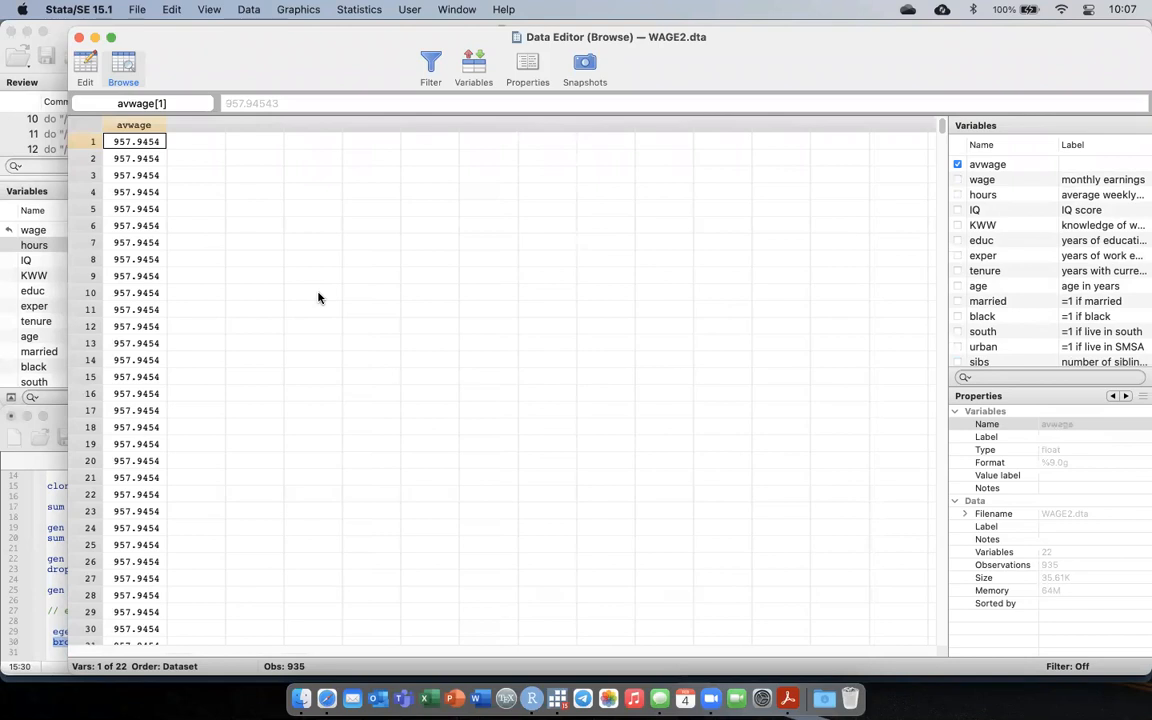
{"action": "key", "text": "super+Down"}
{"action": "key", "text": "super+Up"}
{"action": "key", "text": "super+w"}
Add the command drop avwage directly below the browse avwage line.
{"action": "key", "text": "Down"}
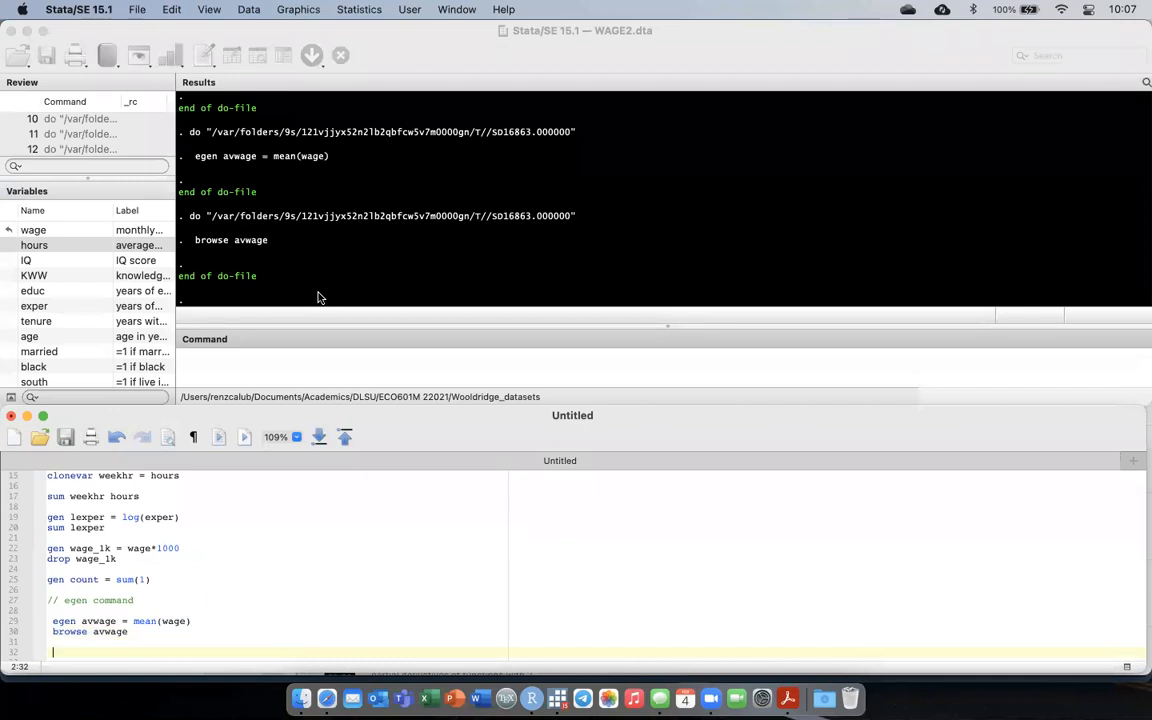
{"action": "key", "text": "Up"}
{"action": "type", "text": "drop avwage"}
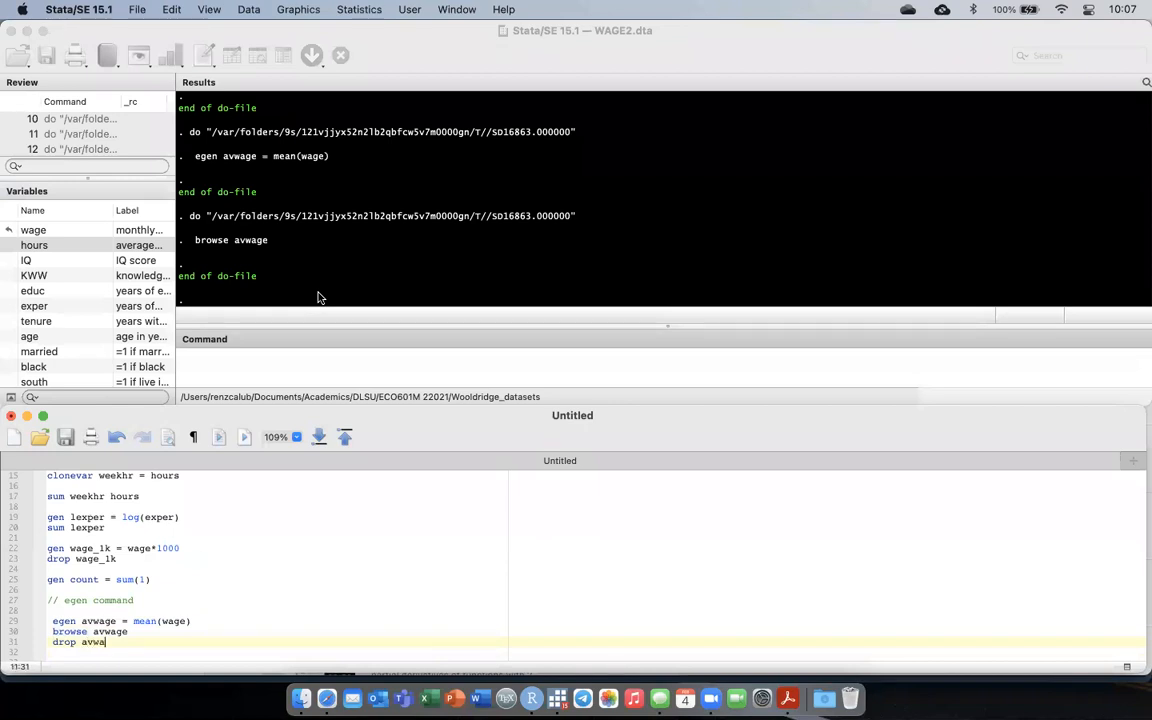
Add the comment // Generate the mean wage by education below the drop avwage line, separated by a blank line.
{"action": "key", "text": "Return"}
{"action": "key", "text": "Return"}
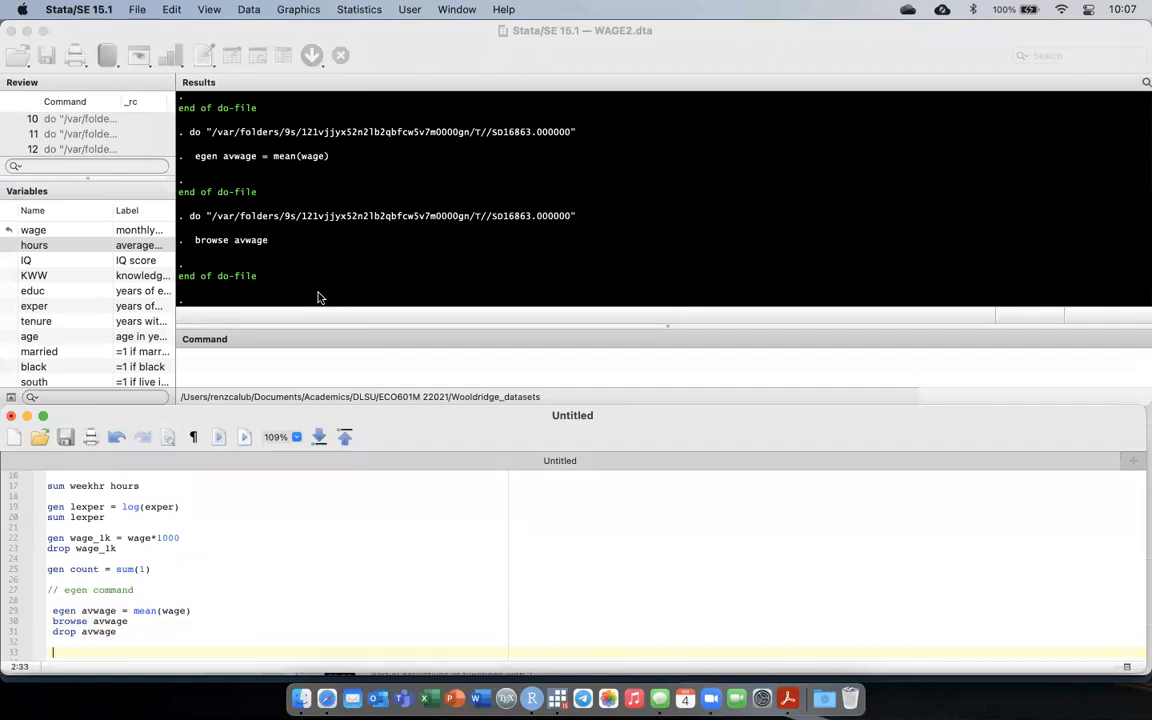
{"action": "scroll", "coordinate": [126, 345], "scroll_direction": "down", "scroll_amount": 2}
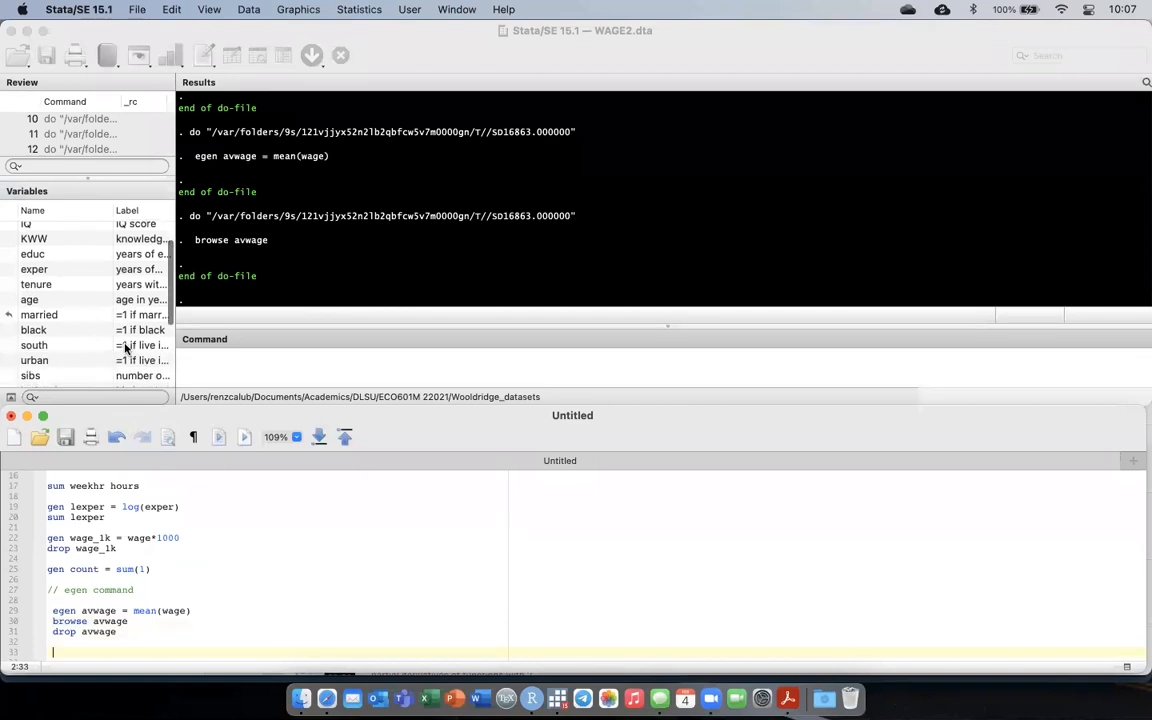
{"action": "scroll", "coordinate": [126, 347], "scroll_direction": "down", "scroll_amount": 2}
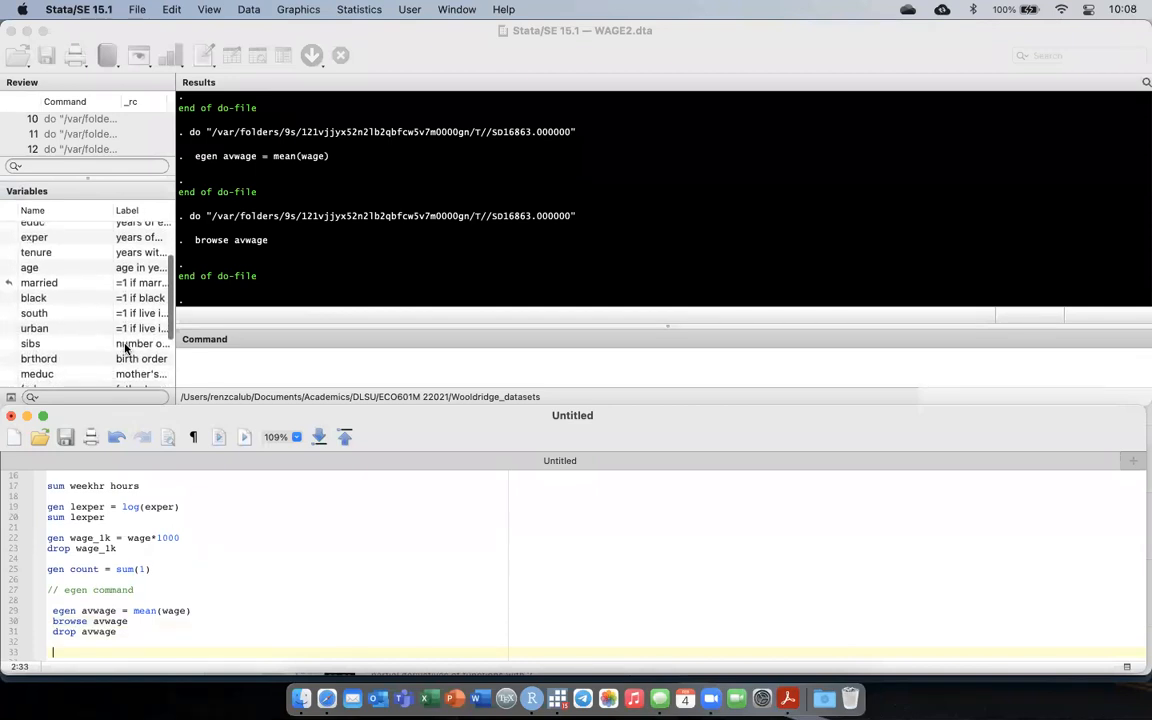
{"action": "scroll", "coordinate": [126, 347], "scroll_direction": "up", "scroll_amount": 4}
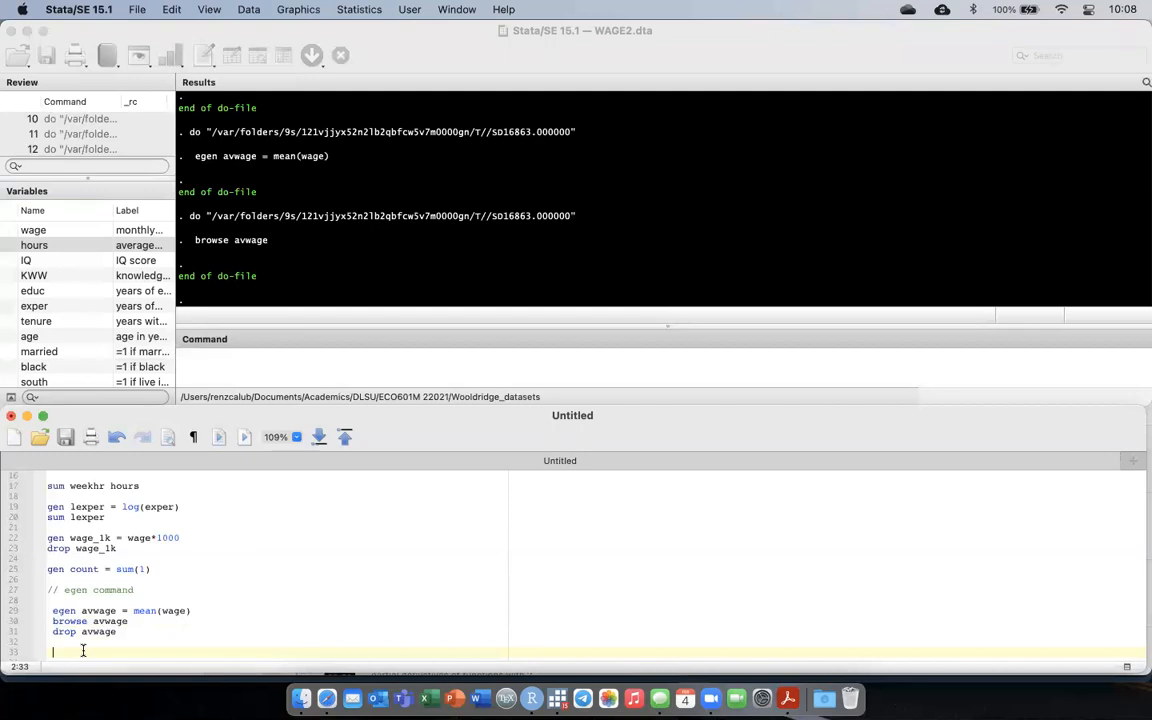
{"action": "type", "text": "// Generate the mean wage by education"}
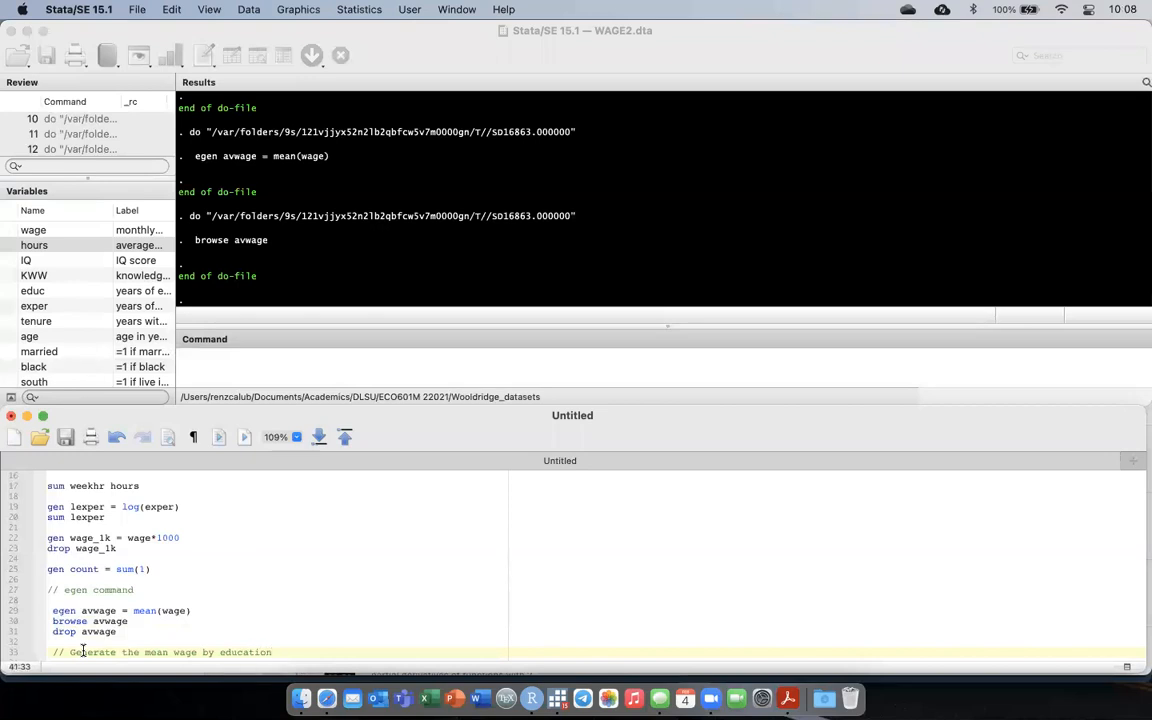
Add the command bysort educ: egen avwageeduc = mean(wage) below the mean-wage comment and run only that line.
{"action": "key", "text": "Return"}
{"action": "key", "text": "Return"}
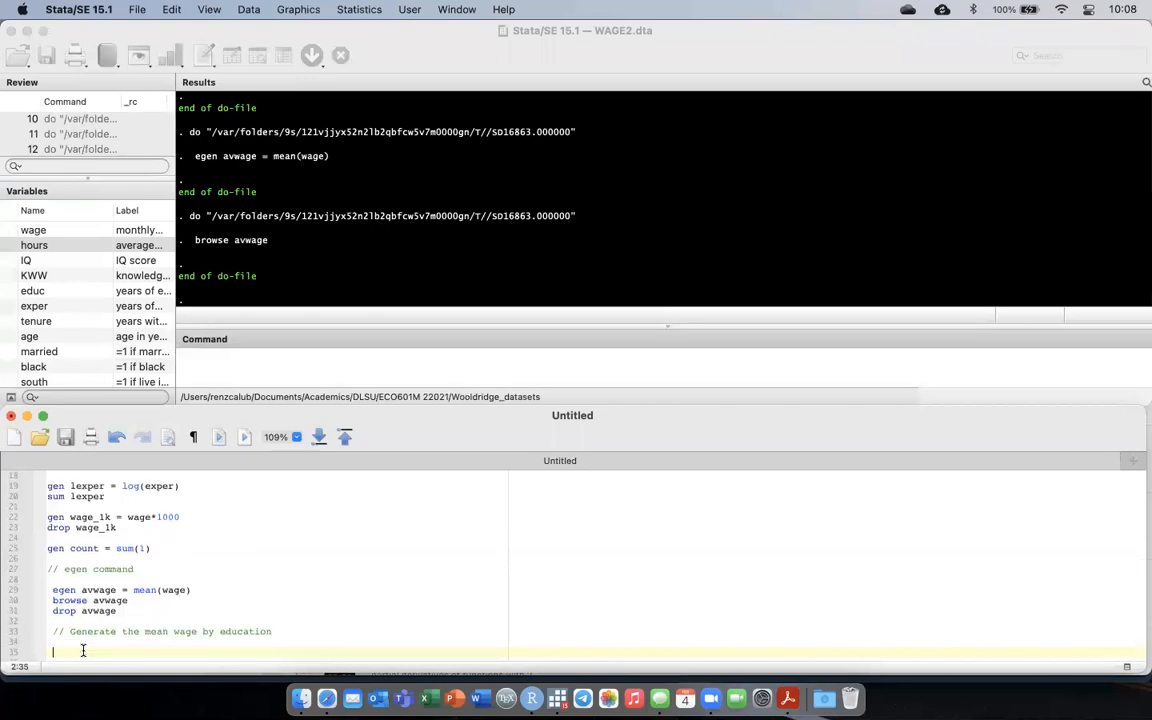
{"action": "type", "text": "bysort educ: egen avwageed"}
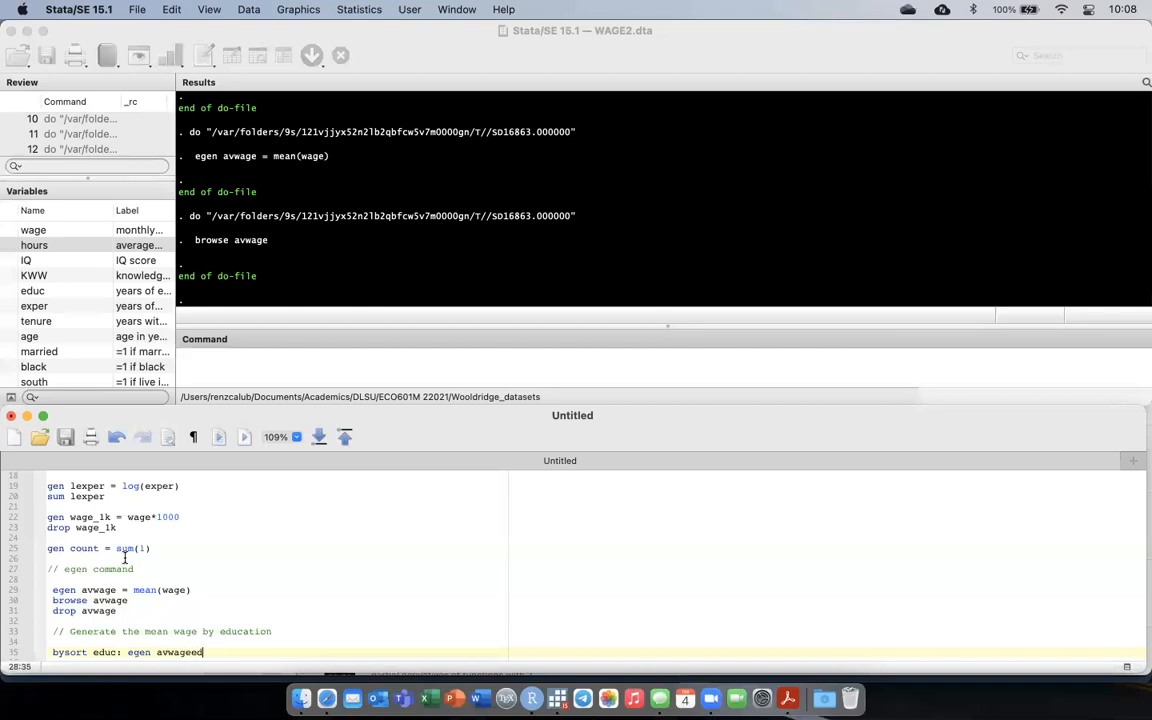
{"action": "type", "text": "uc = mean(wage)"}
{"action": "scroll", "coordinate": [137, 656], "scroll_direction": "down", "scroll_amount": 1}
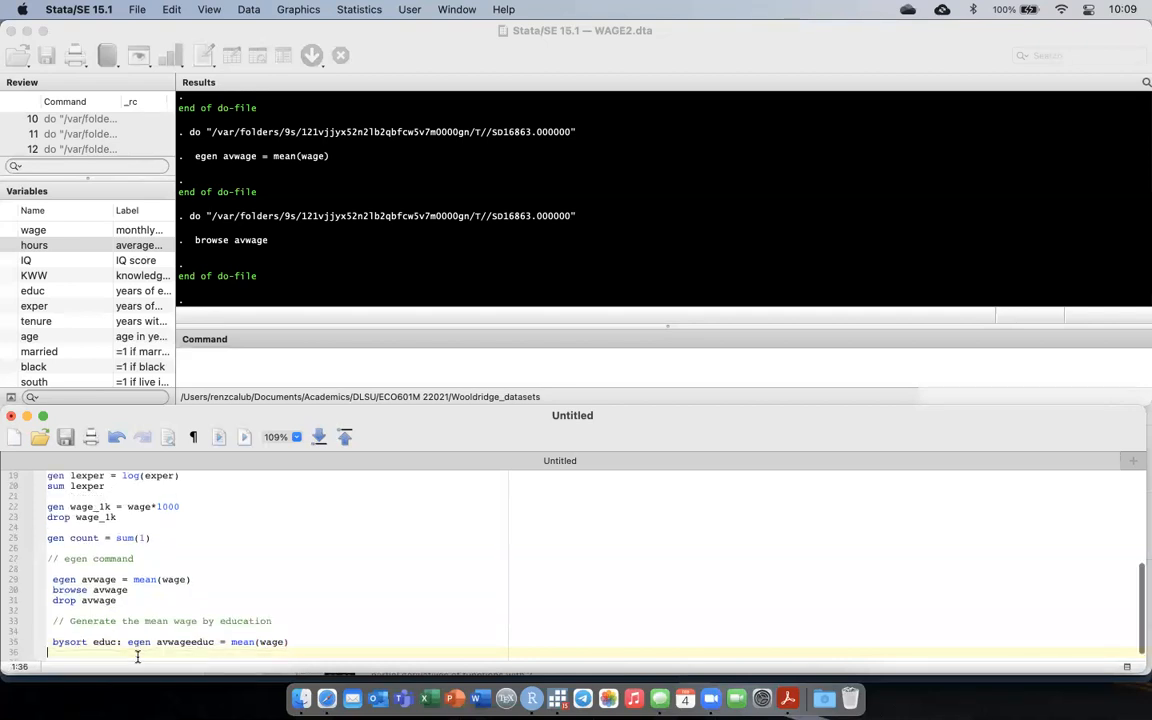
{"action": "key", "text": "super+shift+Left"}
{"action": "key", "text": "super+shift+d"}
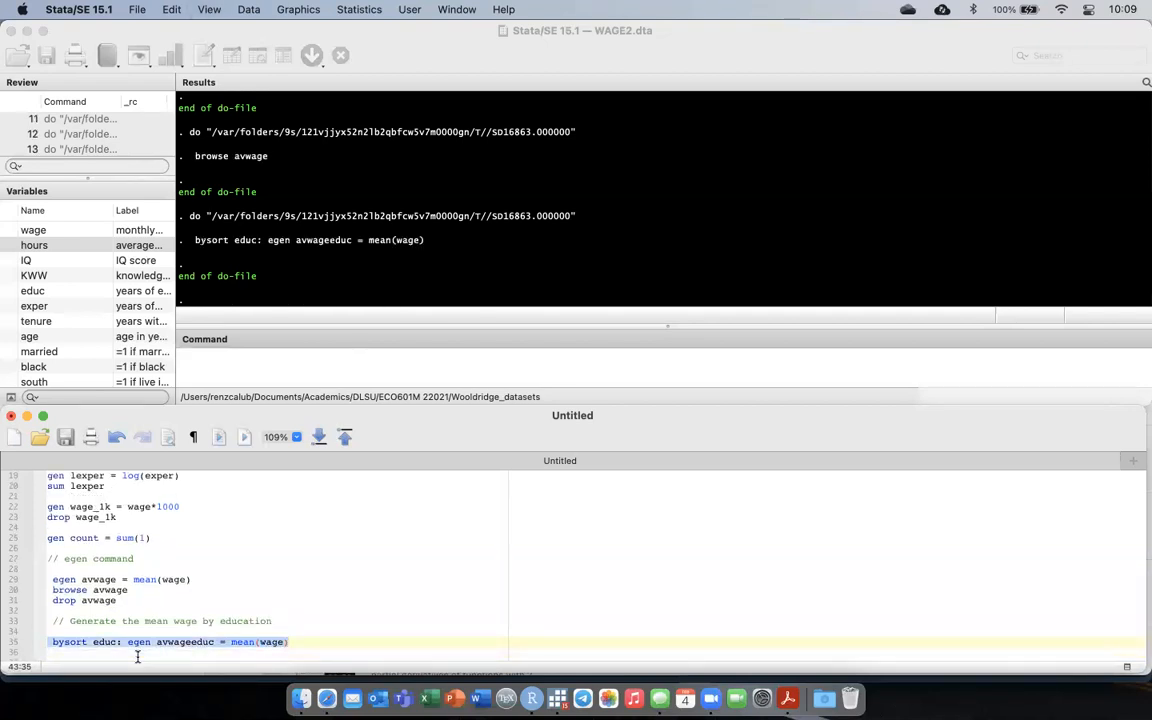
Add the command browse educ avwageeduc directly below the bysort line and run only that command.
{"action": "key", "text": "Right"}
{"action": "key", "text": "Return"}
{"action": "type", "text": "browse educ"}
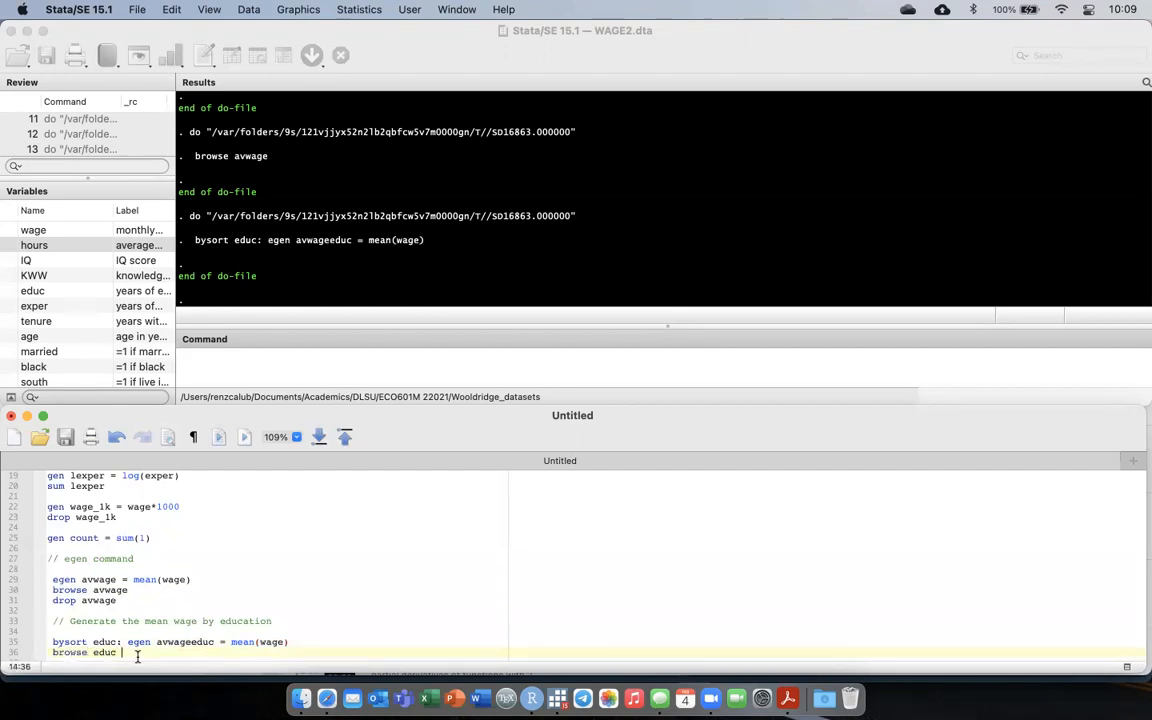
{"action": "type", "text": " avwageeduc"}
{"action": "key", "text": "Return"}
{"action": "key", "text": "shift+Down"}
{"action": "key", "text": "super+shift+d"}
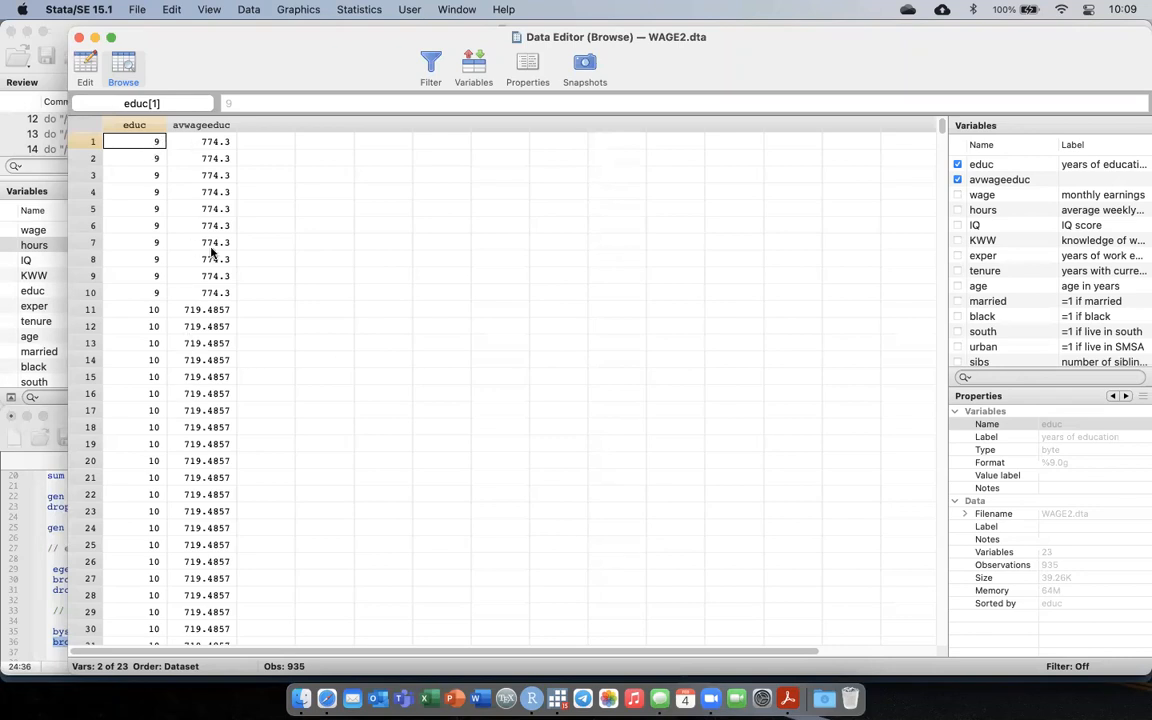
Examine how the avwageeduc values change across the education levels, then close the data view.
{"action": "scroll", "coordinate": [223, 318], "scroll_direction": "down", "scroll_amount": 3}
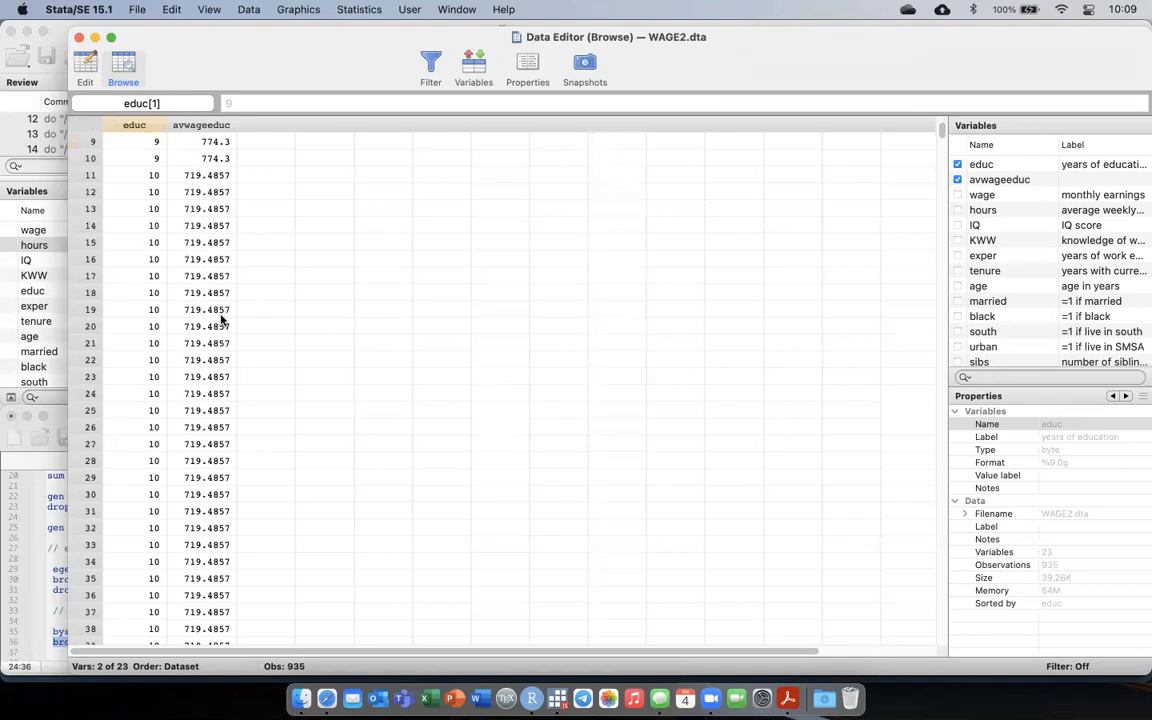
{"action": "scroll", "coordinate": [223, 318], "scroll_direction": "up", "scroll_amount": 3}
{"action": "scroll", "coordinate": [223, 318], "scroll_direction": "down", "scroll_amount": 15}
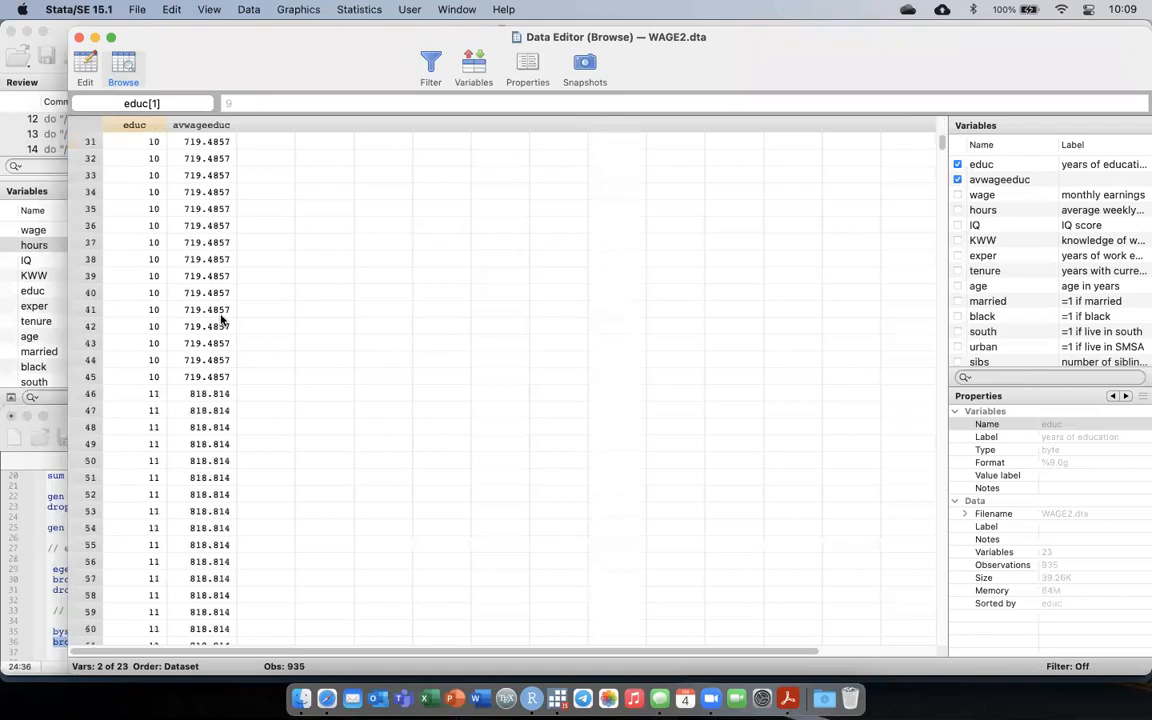
{"action": "scroll", "coordinate": [223, 318], "scroll_direction": "up", "scroll_amount": 15}
{"action": "scroll", "coordinate": [223, 318], "scroll_direction": "down", "scroll_amount": 20}
{"action": "scroll", "coordinate": [223, 318], "scroll_direction": "up", "scroll_amount": 20}
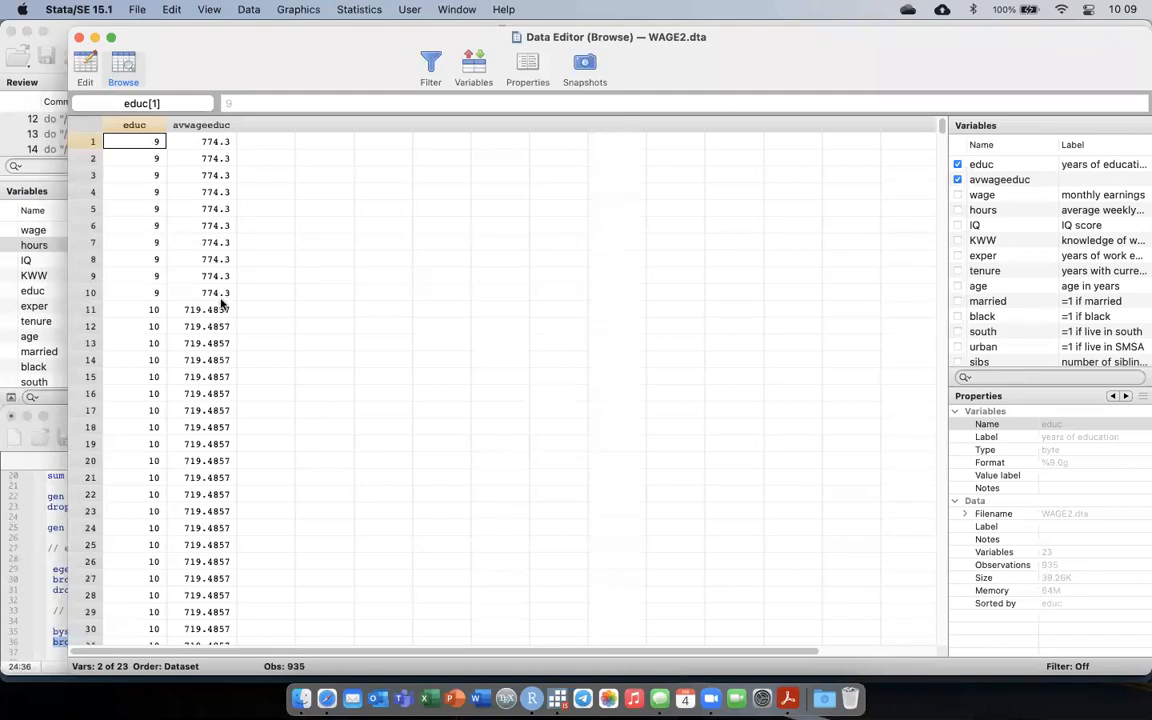
{"action": "scroll", "coordinate": [216, 329], "scroll_direction": "down", "scroll_amount": 2}
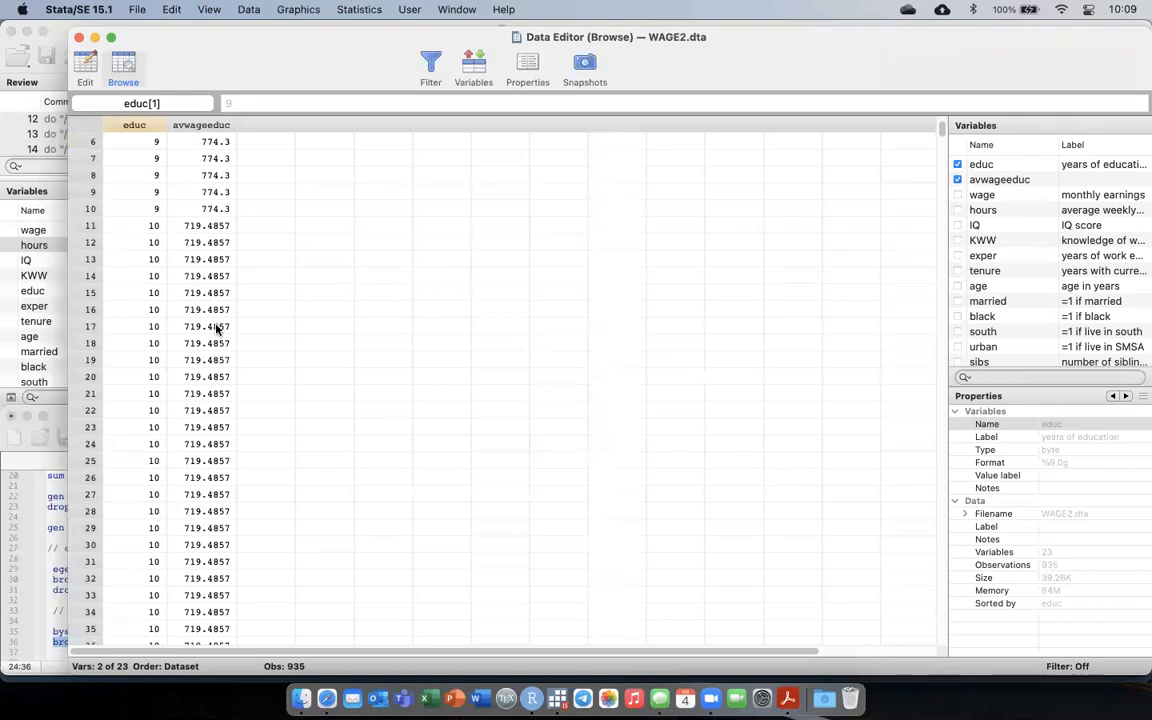
{"action": "scroll", "coordinate": [216, 329], "scroll_direction": "down", "scroll_amount": 10}
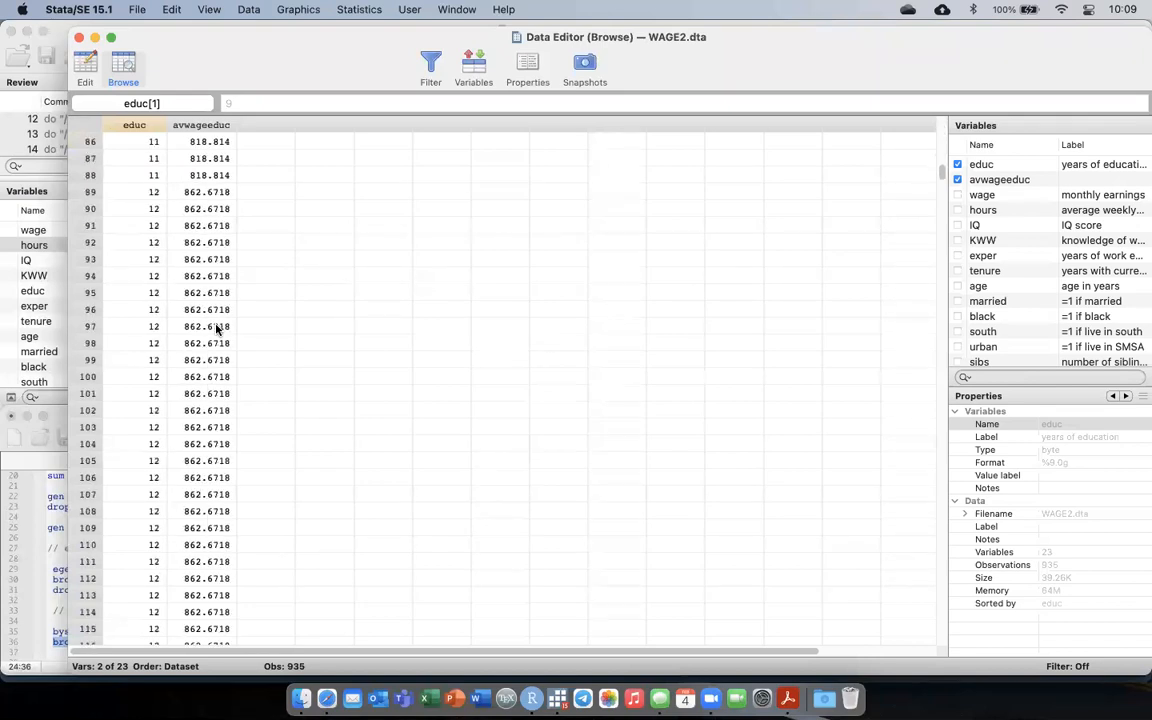
{"action": "key", "text": "super+w"}
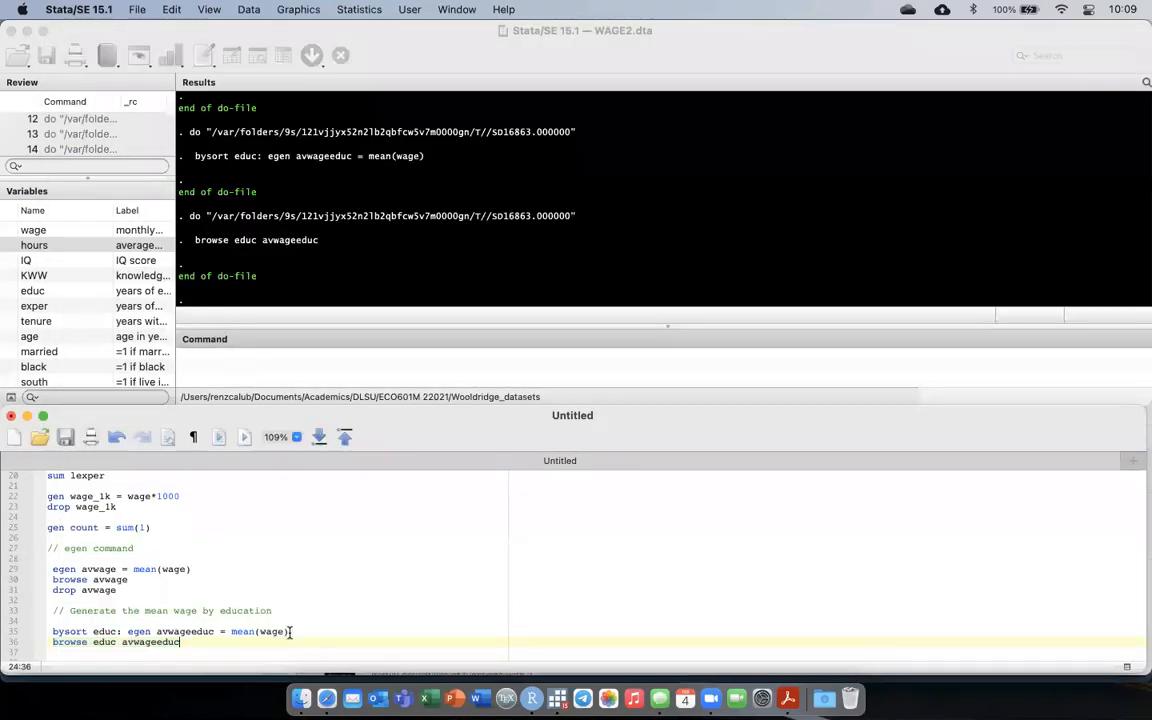
Add the comment ** Check if the average values are correct: below the browse educ avwageeduc line.
{"action": "key", "text": "Down"}
{"action": "key", "text": "Return"}
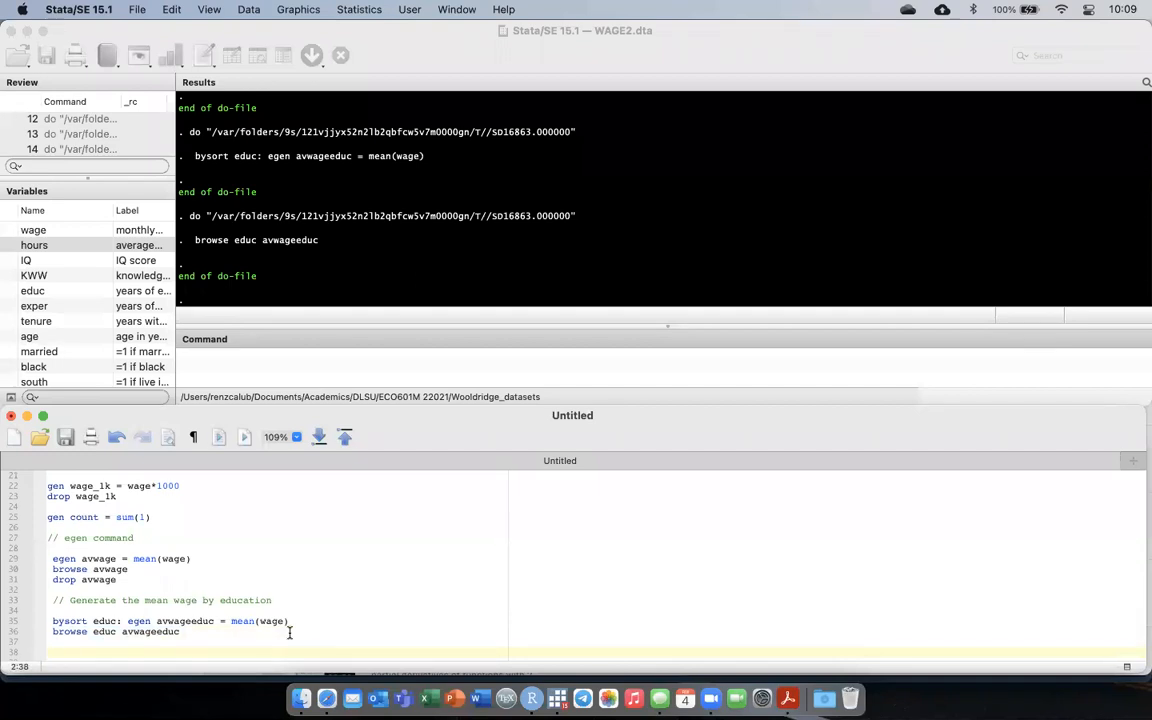
{"action": "type", "text": "** Checj"}
{"action": "key", "text": "BackSpace"}
{"action": "key", "text": "BackSpace"}
{"action": "type", "text": "k if the average values are "}
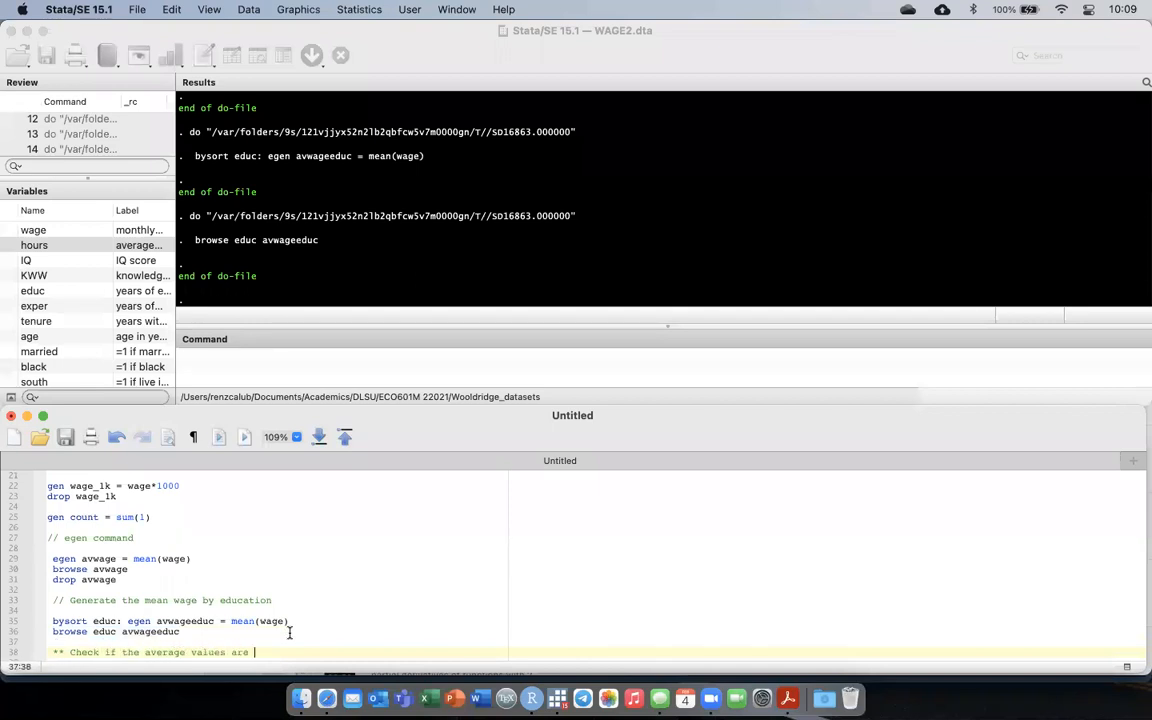
{"action": "type", "text": "correct:"}
Add the command tabstat wage, by(educ) below the check comment and run only that line.
{"action": "key", "text": "Return"}
{"action": "key", "text": "Return"}
{"action": "type", "text": "tabstat "}
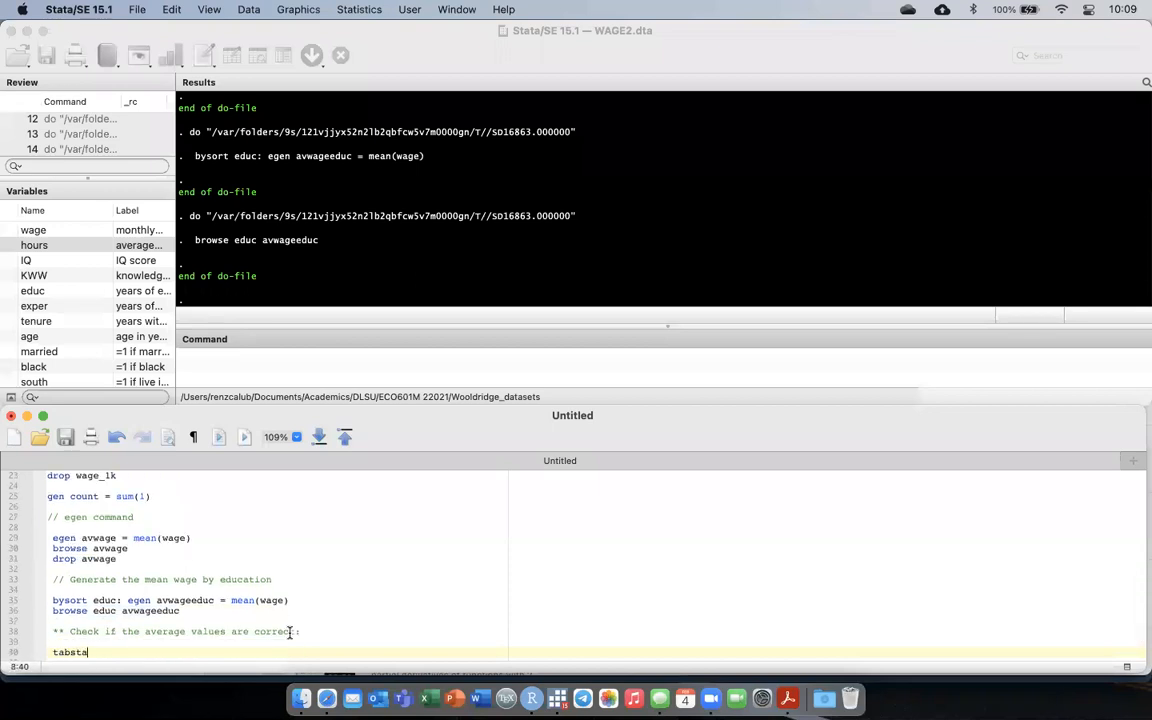
{"action": "type", "text": "wage"}
{"action": "type", "text": ", by(edic"}
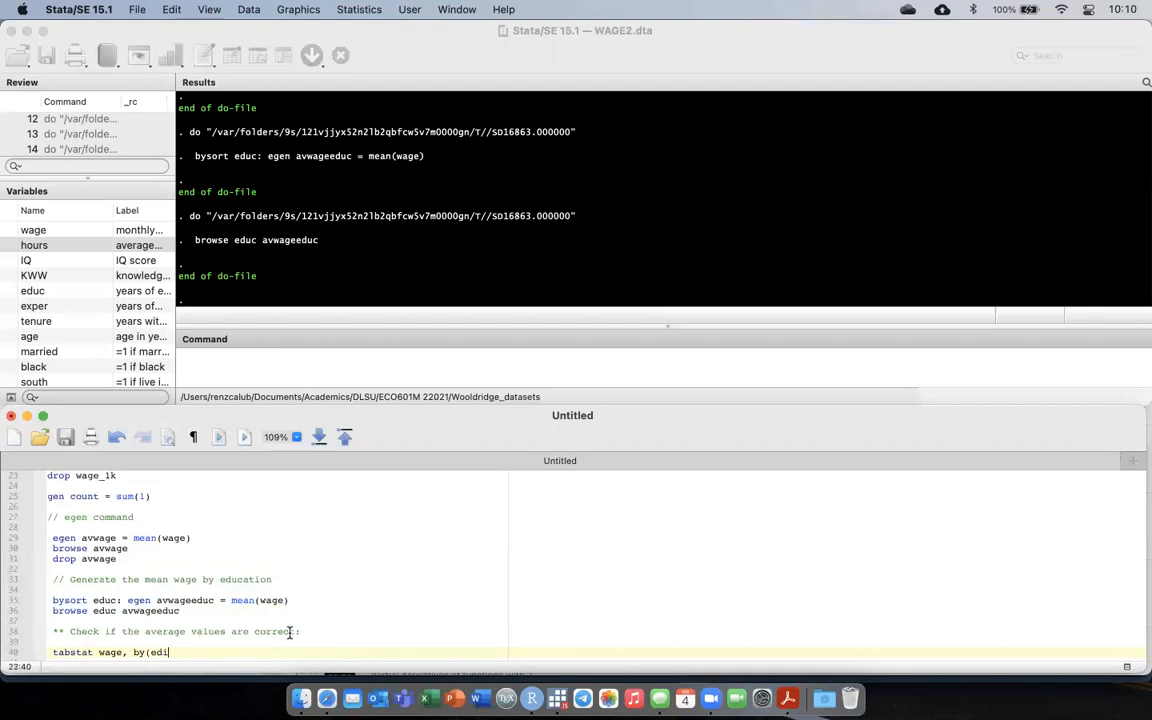
{"action": "key", "text": "BackSpace"}
{"action": "key", "text": "BackSpace"}
{"action": "type", "text": "uc)"}
{"action": "key", "text": "super+shift+Left"}
{"action": "key", "text": "super+shift+d"}
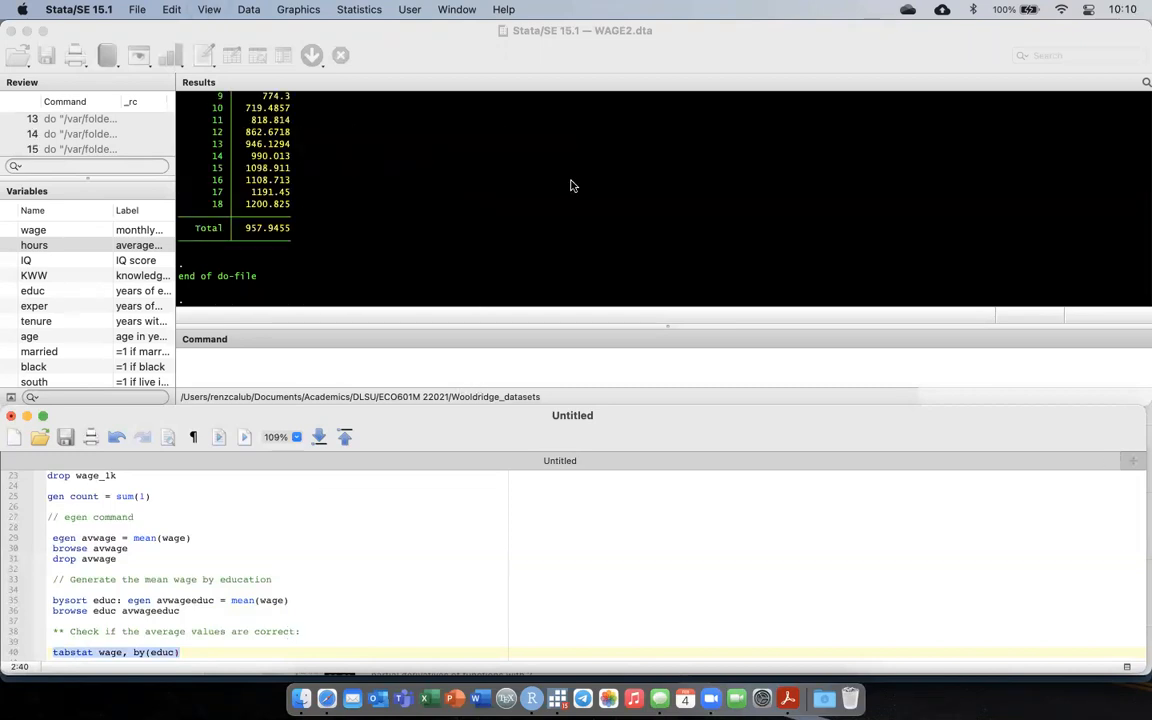
Rerun only the browse educ avwageeduc line and move the data window so the results stay visible beside it.
{"action": "scroll", "coordinate": [571, 185], "scroll_direction": "up", "scroll_amount": 3}
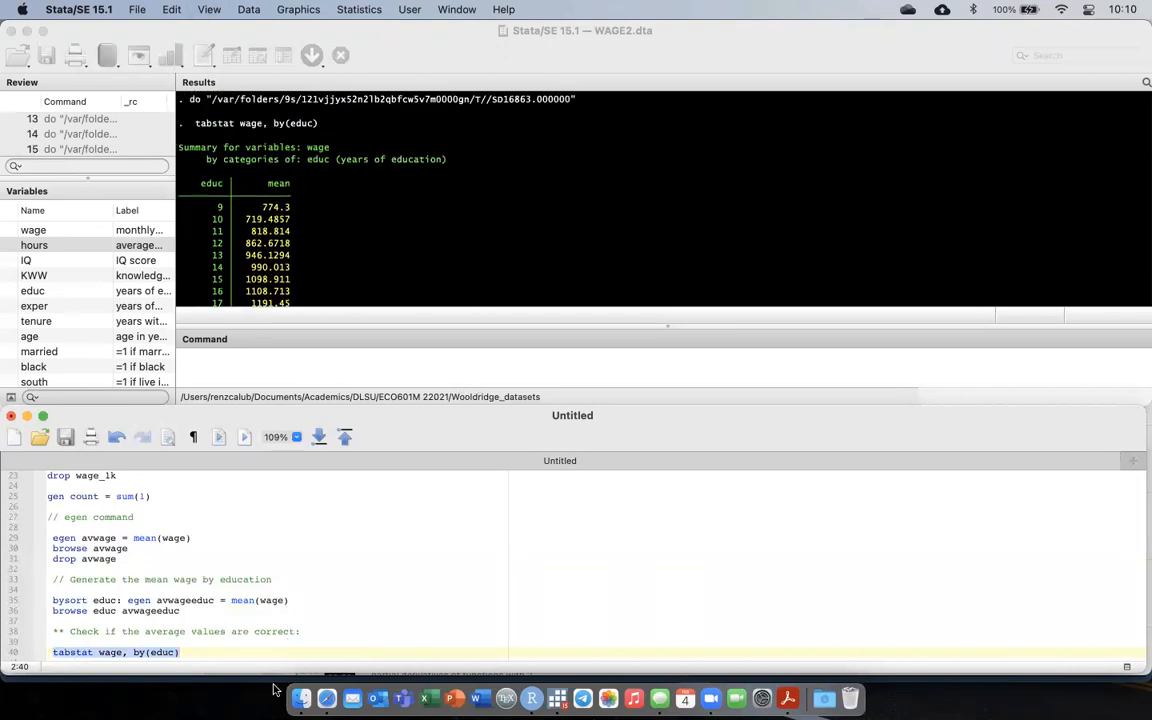
{"action": "triple_click", "coordinate": [189, 607]}
{"action": "key", "text": "super+shift+d"}
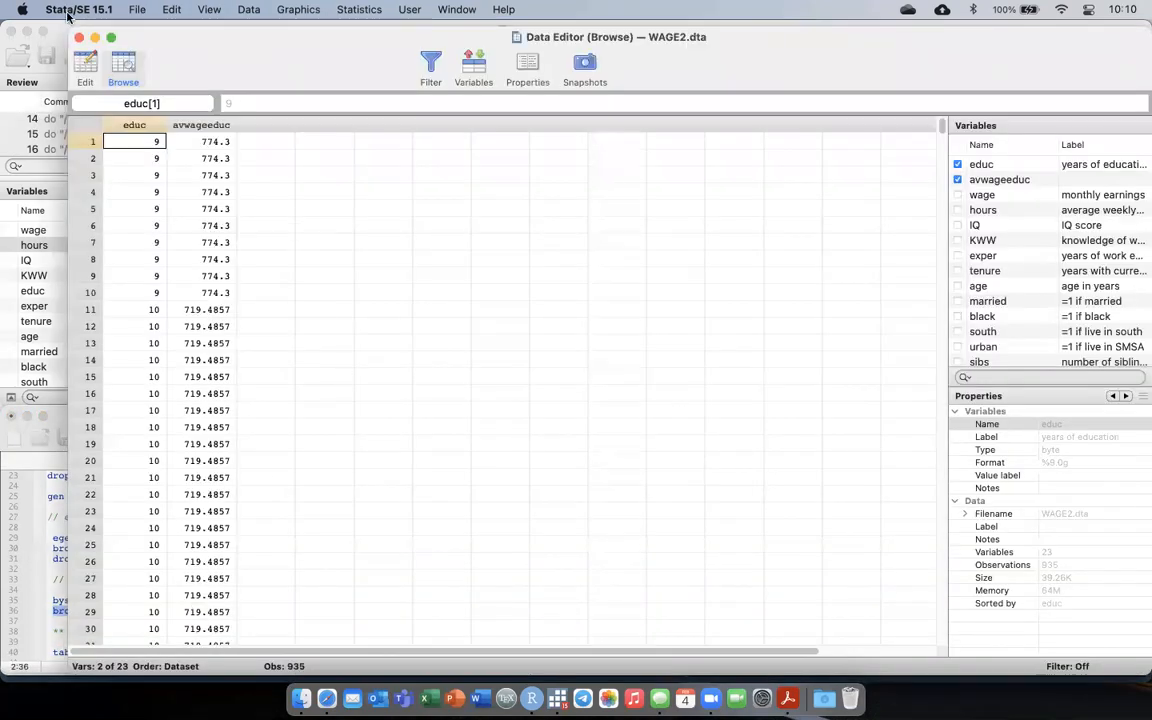
{"action": "left_click_drag", "start_coordinate": [69, 30], "coordinate": [529, 111]}
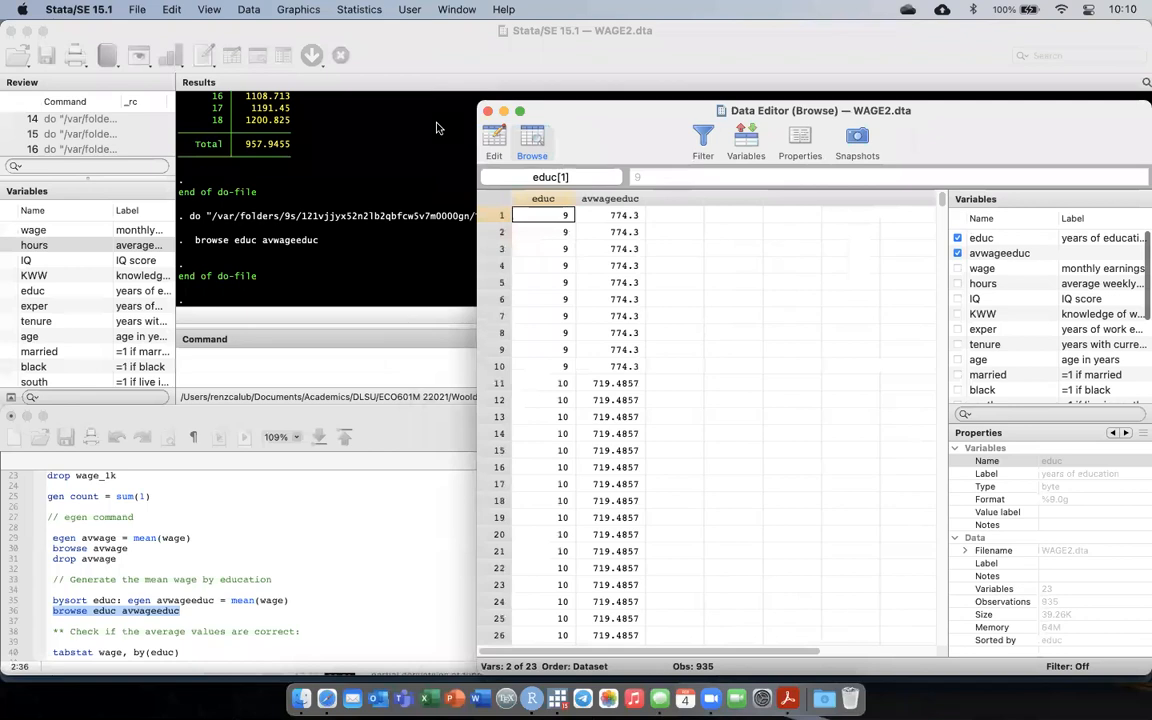
Compare the tabstat mean wages for each education level with the avwageeduc column, then close the data view.
{"action": "scroll", "coordinate": [410, 188], "scroll_direction": "up", "scroll_amount": 5}
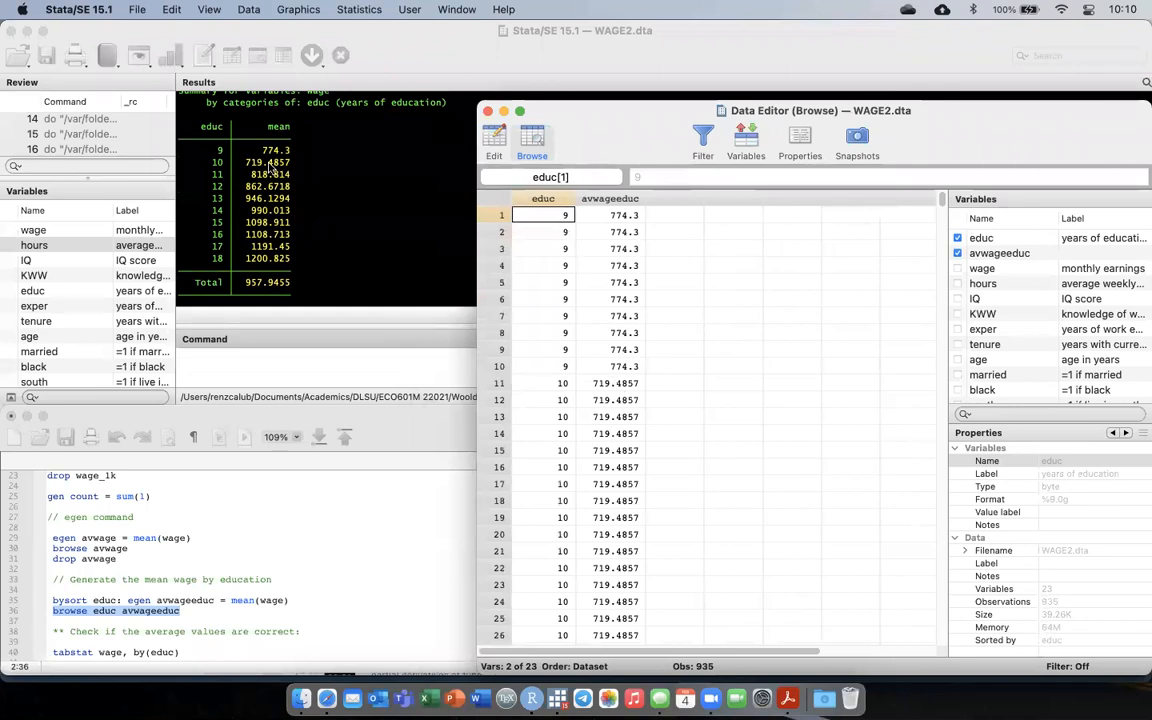
{"action": "scroll", "coordinate": [823, 464], "scroll_direction": "down", "scroll_amount": 10}
{"action": "scroll", "coordinate": [823, 464], "scroll_direction": "down", "scroll_amount": 1}
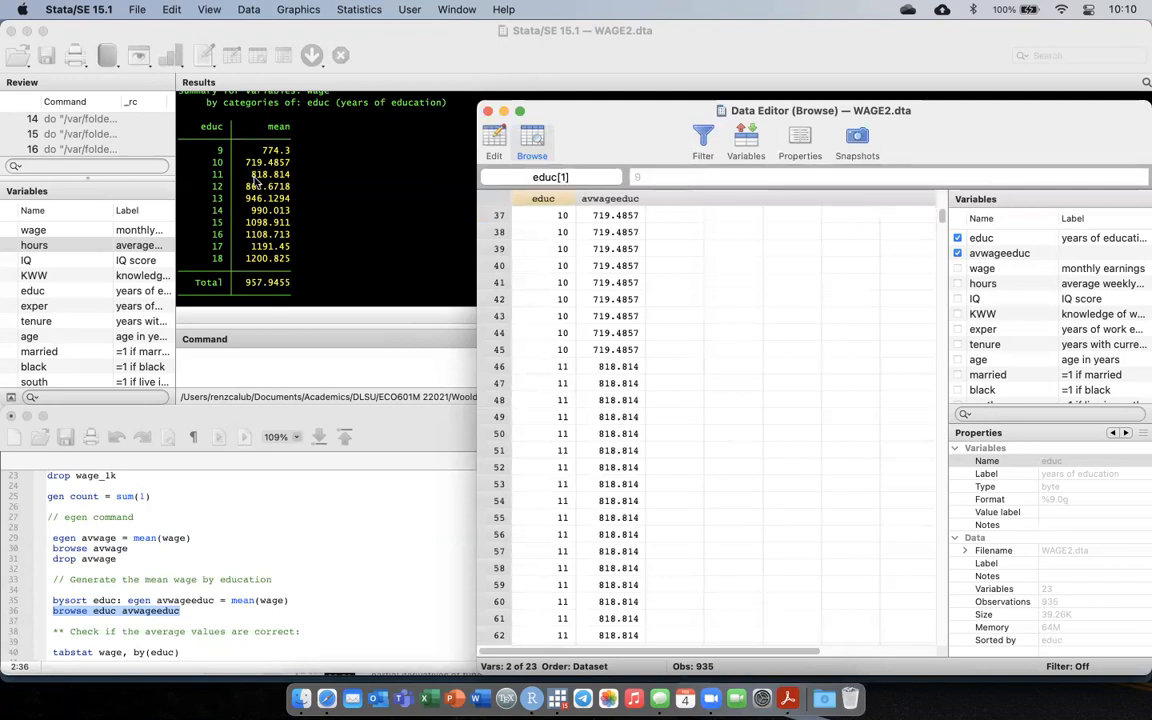
{"action": "scroll", "coordinate": [592, 435], "scroll_direction": "down", "scroll_amount": 20}
{"action": "scroll", "coordinate": [592, 435], "scroll_direction": "down", "scroll_amount": 20}
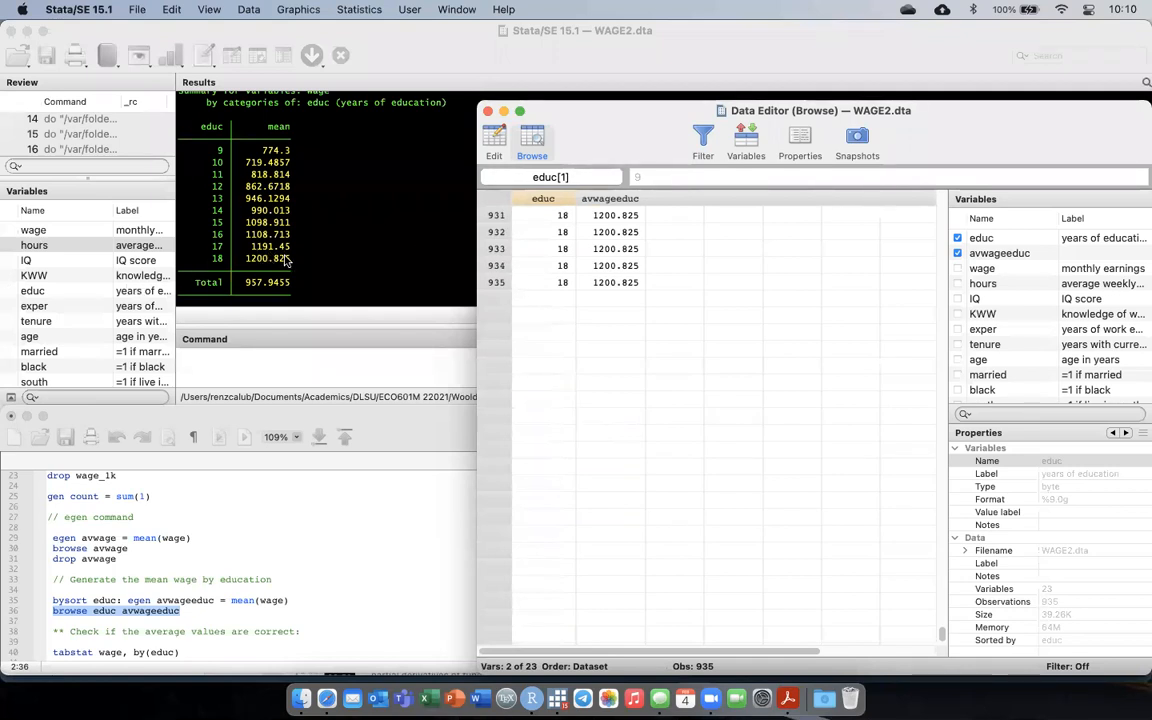
{"action": "scroll", "coordinate": [728, 412], "scroll_direction": "up", "scroll_amount": 10}
{"action": "scroll", "coordinate": [728, 412], "scroll_direction": "up", "scroll_amount": 20}
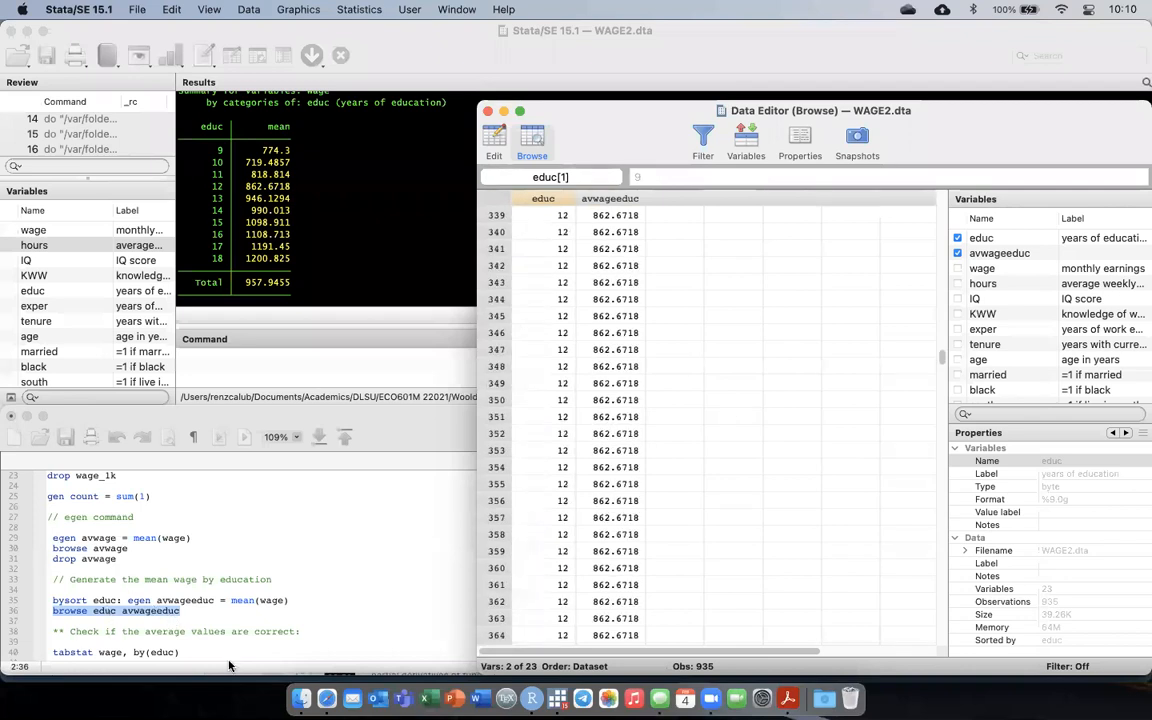
{"action": "left_click", "coordinate": [228, 665]}
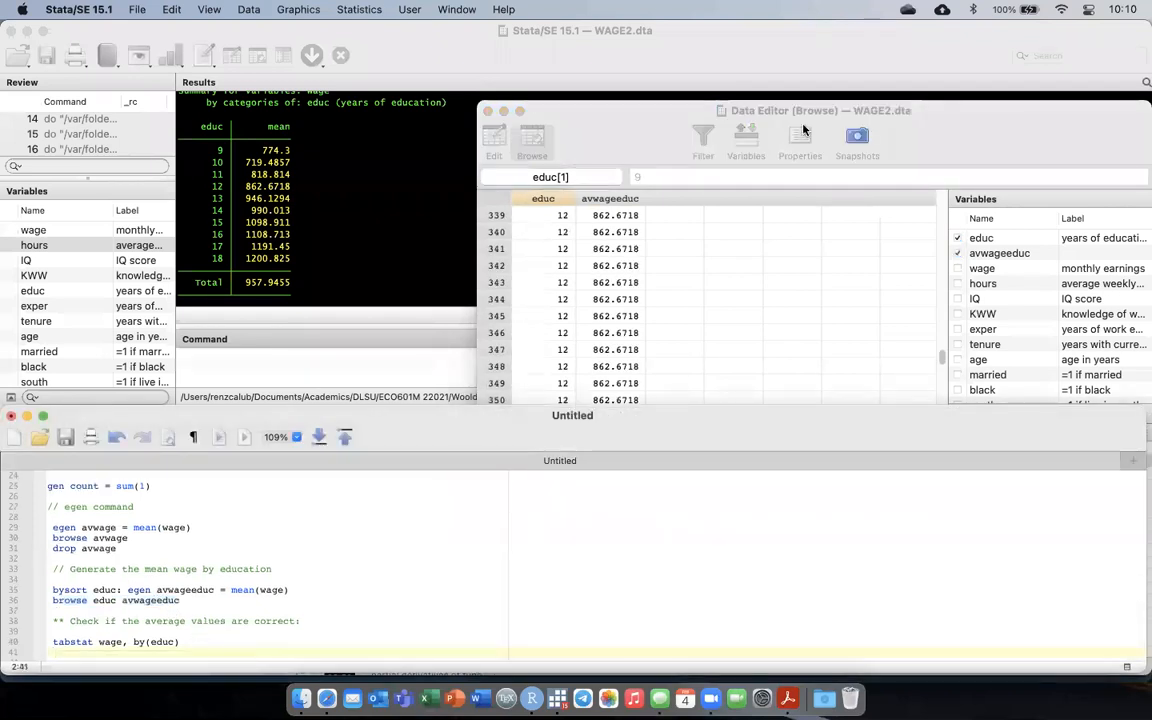
{"action": "left_click", "coordinate": [645, 128]}
{"action": "key", "text": "super+w"}
Add the comment // Get the total years of experience by education below the tabstat line.
{"action": "scroll", "coordinate": [318, 480], "scroll_direction": "up", "scroll_amount": 2}
{"action": "scroll", "coordinate": [318, 478], "scroll_direction": "down", "scroll_amount": 4}
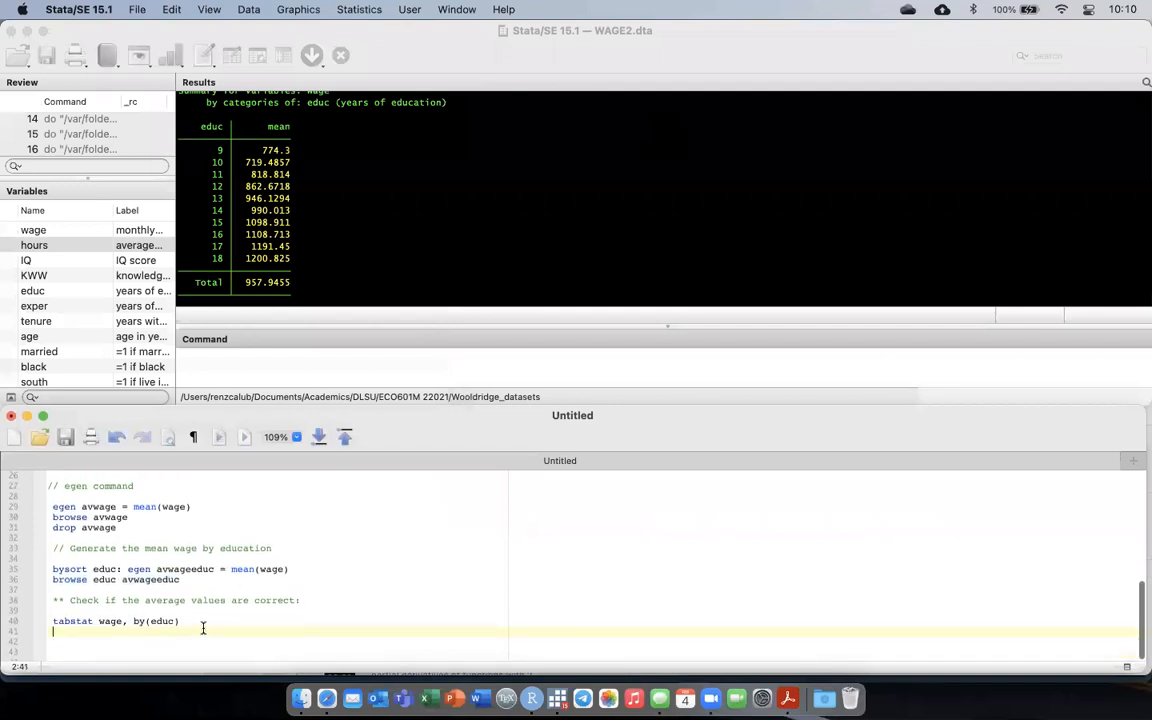
{"action": "key", "text": "Return"}
{"action": "key", "text": "Return"}
{"action": "type", "text": "// Get the total"}
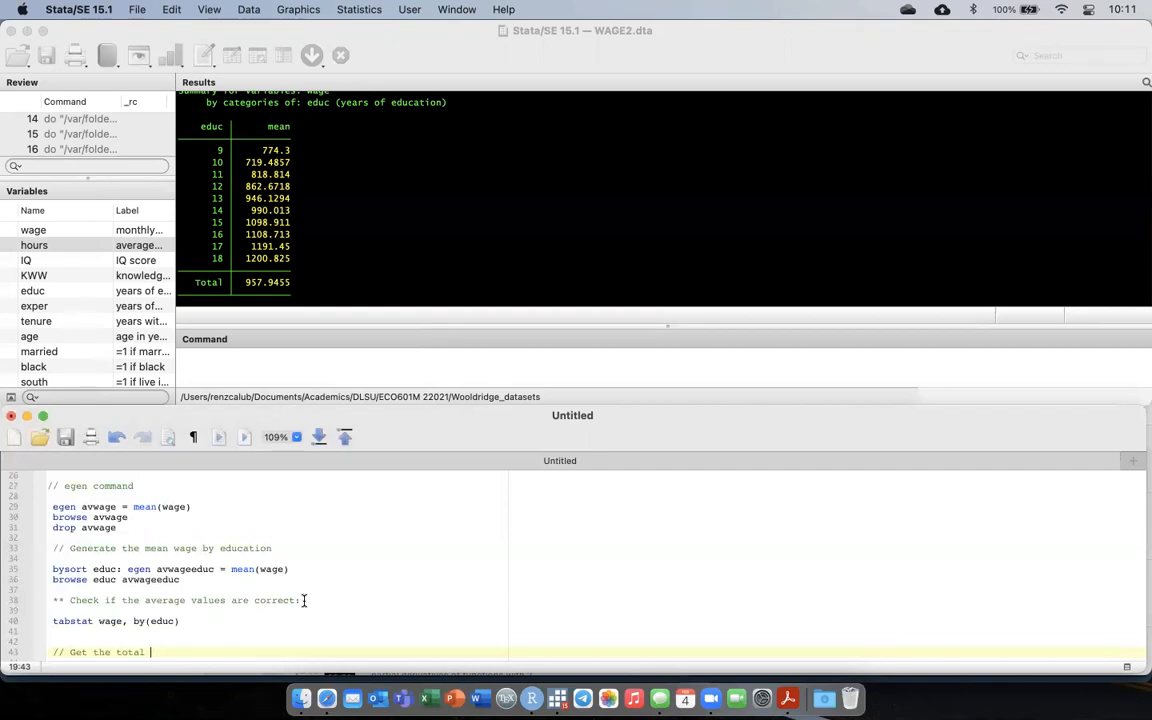
{"action": "type", "text": "years of experie"}
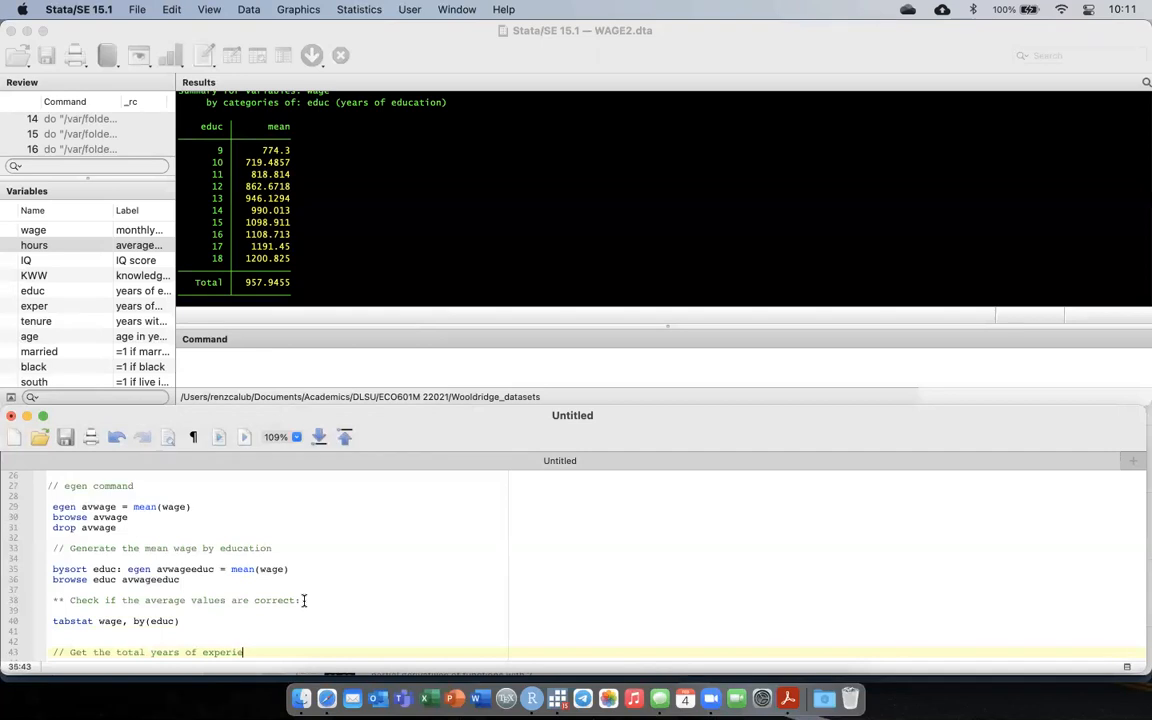
{"action": "type", "text": "nce by education"}
Below the total experience comment, add the command bysort educ: egen totalexp = total(exper).
{"action": "key", "text": "Return"}
{"action": "key", "text": "Return"}
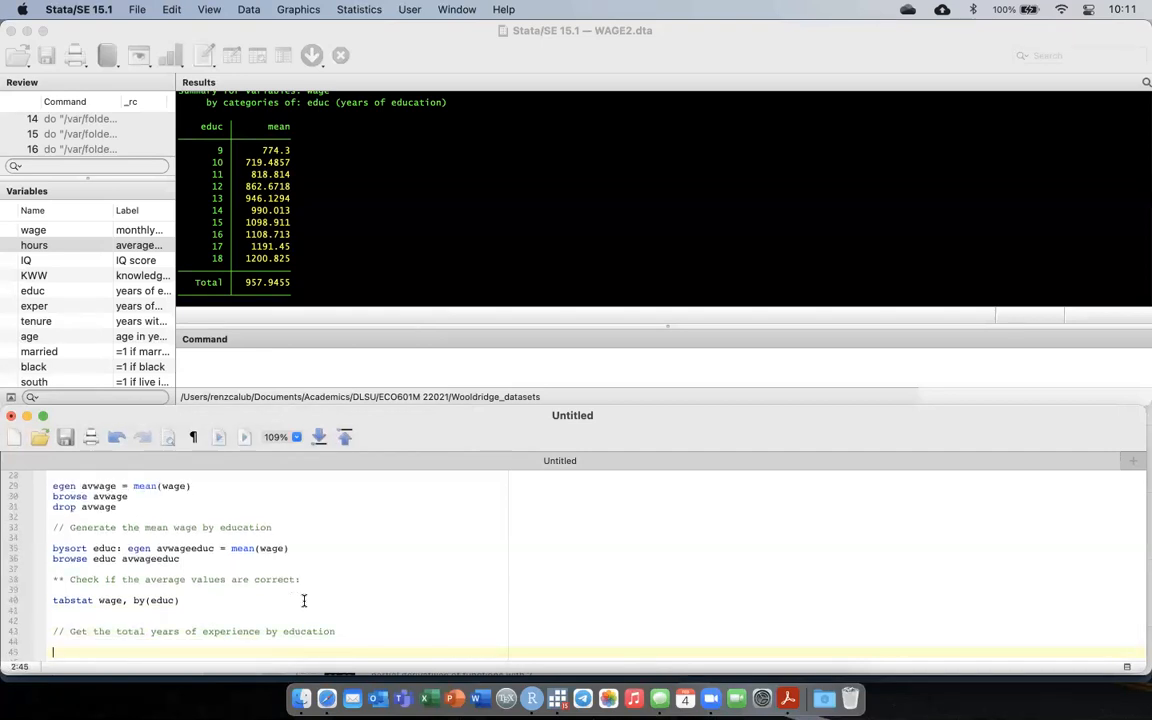
{"action": "type", "text": "bysort educ: egen "}
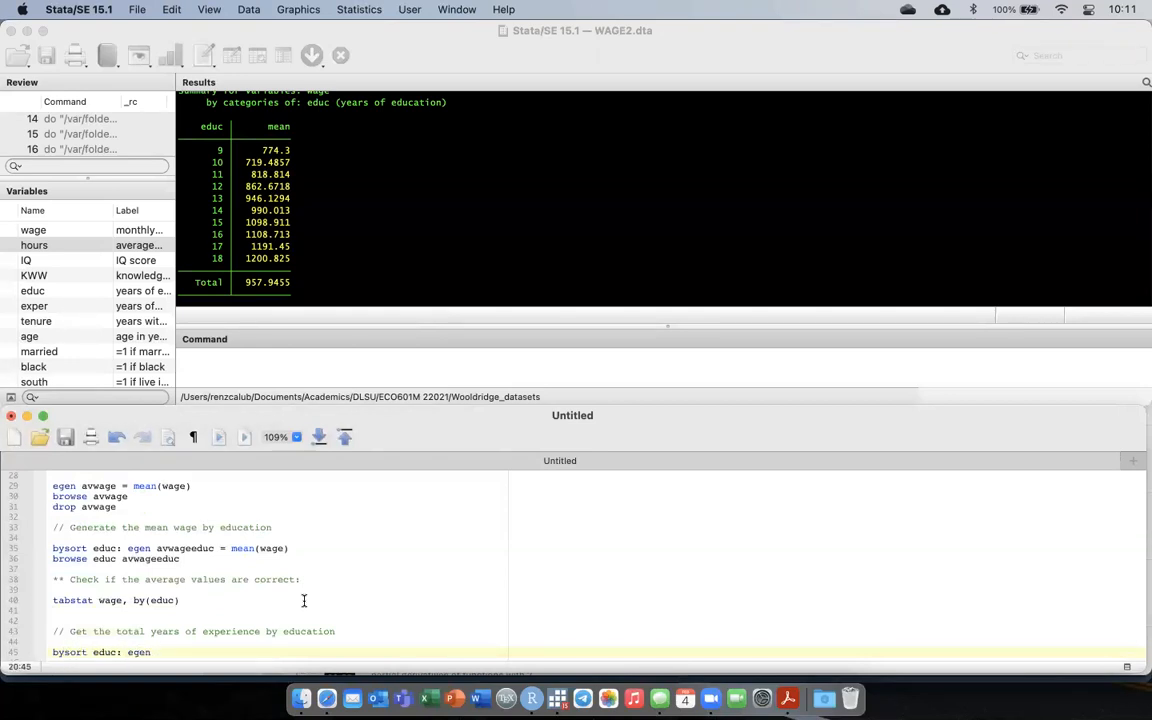
{"action": "type", "text": "totalexp = total(exper)"}
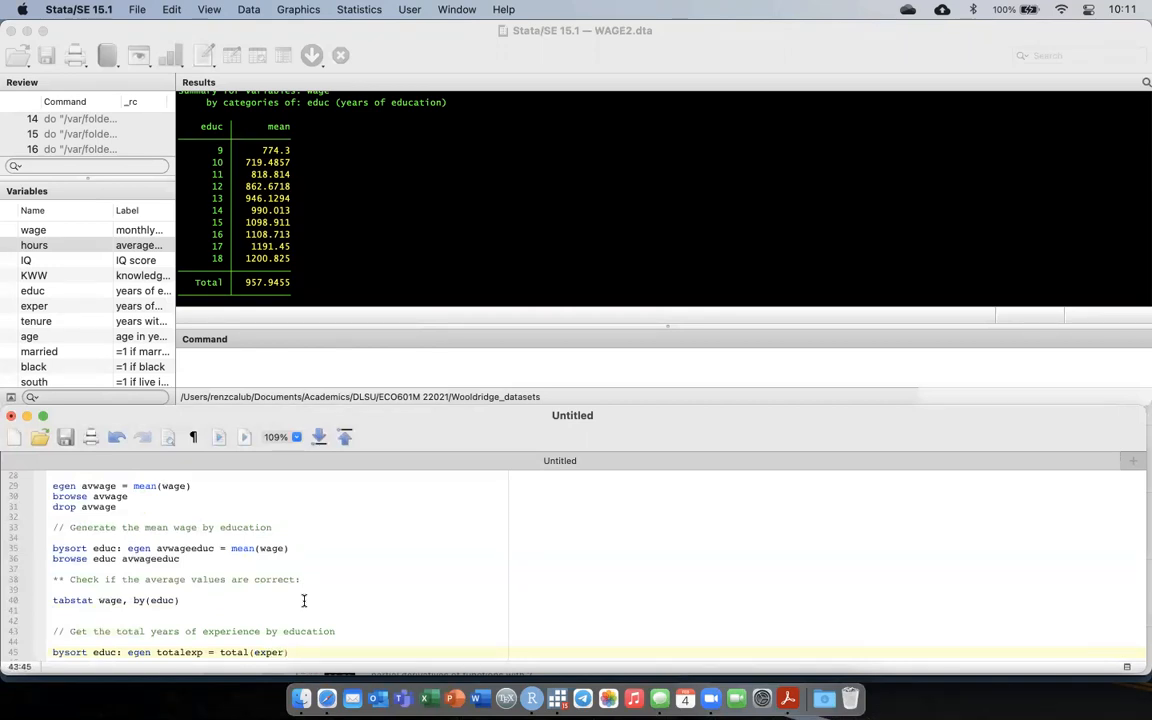
Add the line browse educ totalexp directly under the totalexp command.
{"action": "key", "text": "Return"}
{"action": "type", "text": "bro"}
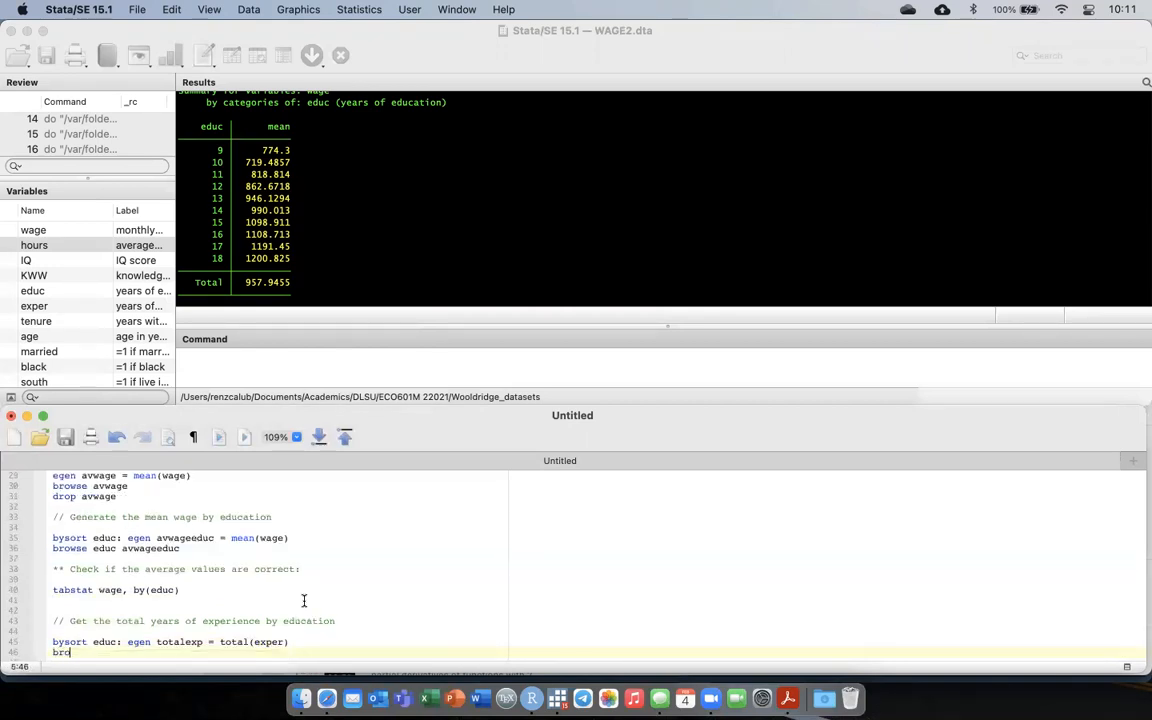
{"action": "type", "text": "wse educ totalexp"}
{"action": "key", "text": "Return"}
{"action": "key", "text": "Return"}
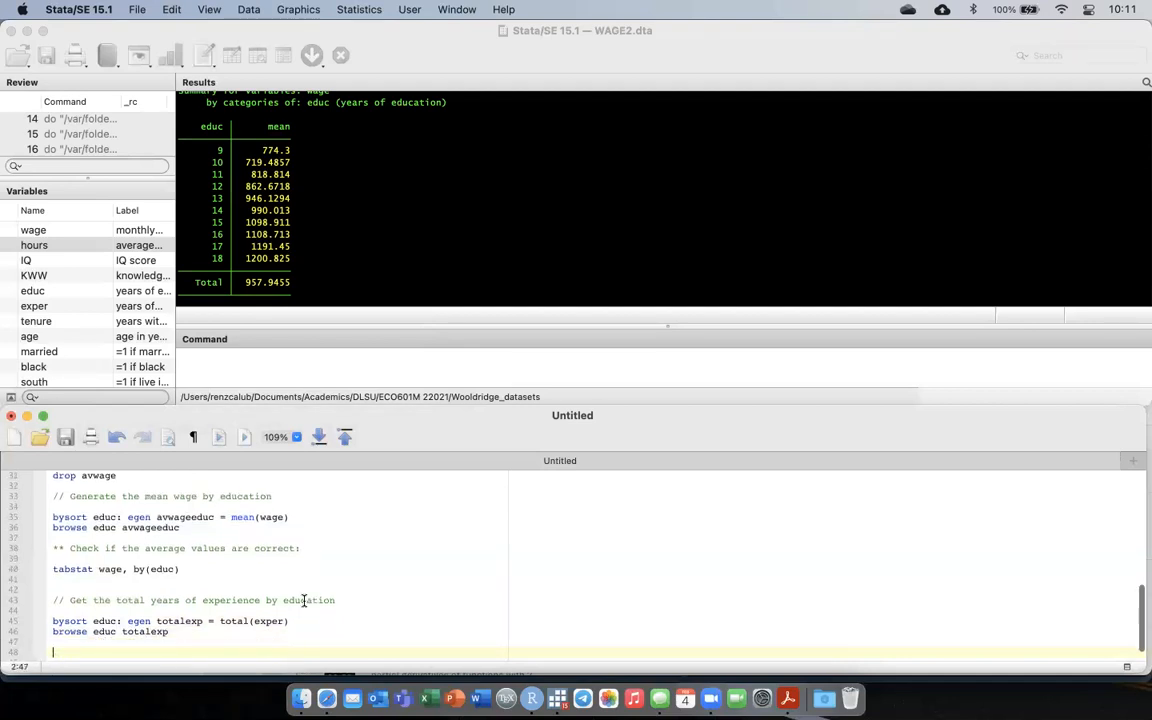
Add the comment ** Check and the command tabstat exper, by(educ) stat(sum) under it.
{"action": "type", "text": "** Check"}
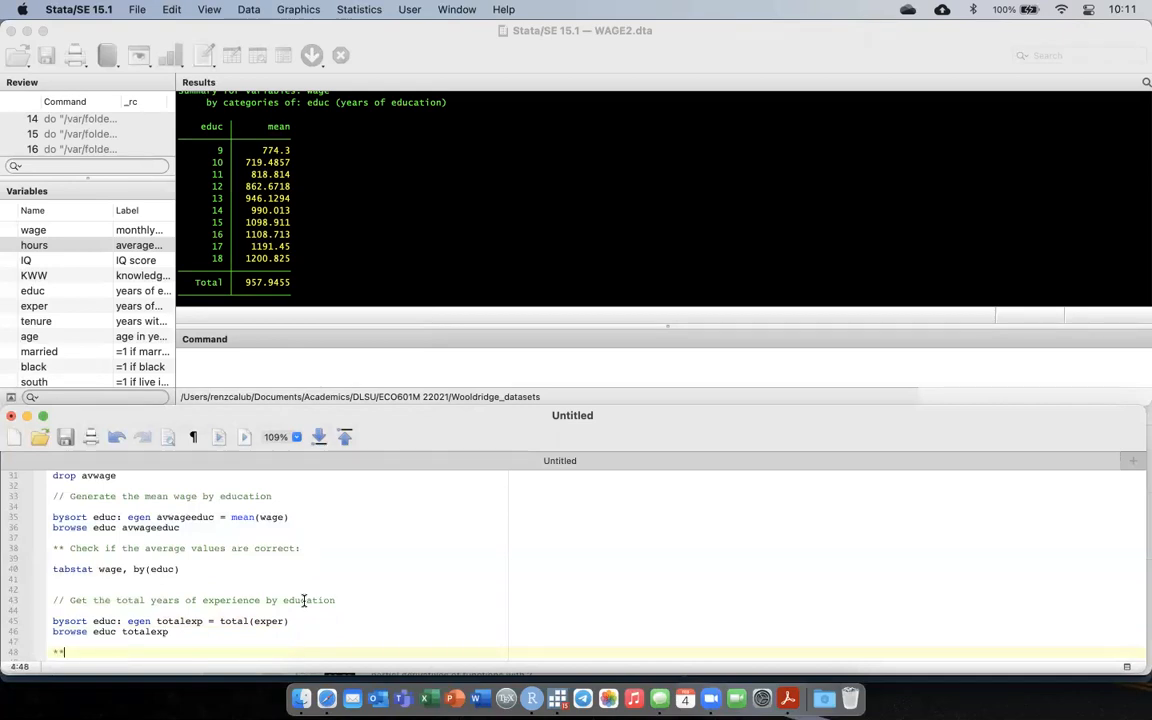
{"action": "key", "text": "Return"}
{"action": "key", "text": "Return"}
{"action": "type", "text": "tabstat "}
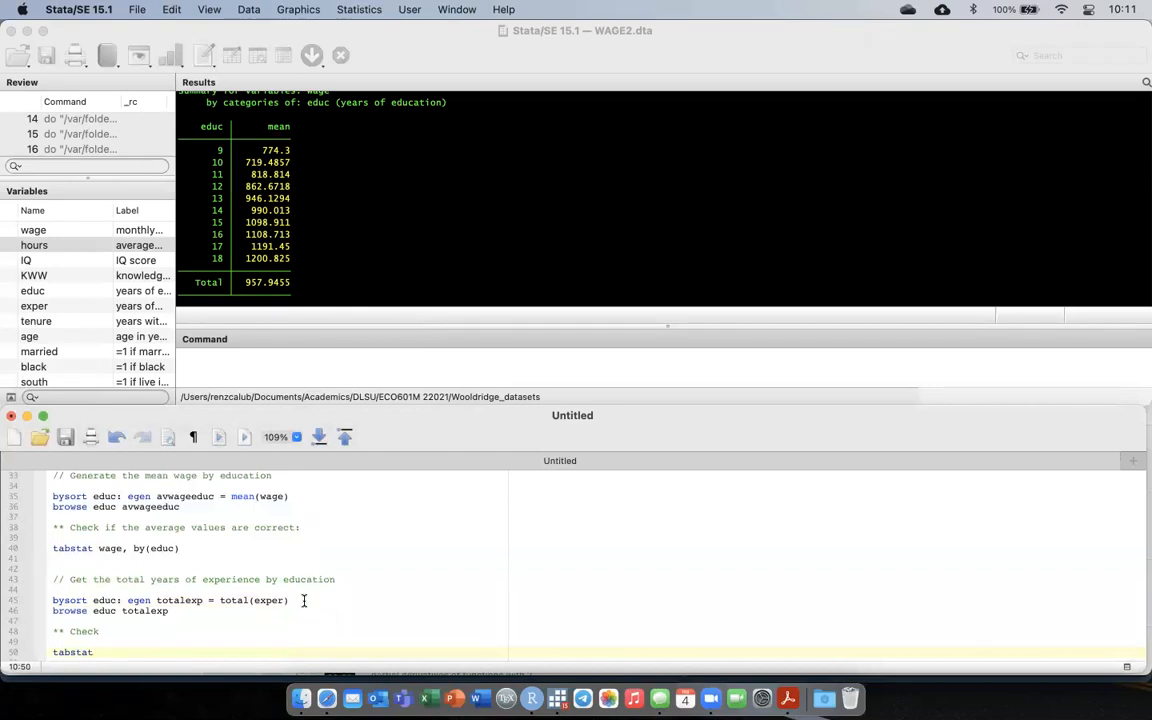
{"action": "type", "text": "exper, by(educ)"}
{"action": "type", "text": "stat(sum)"}
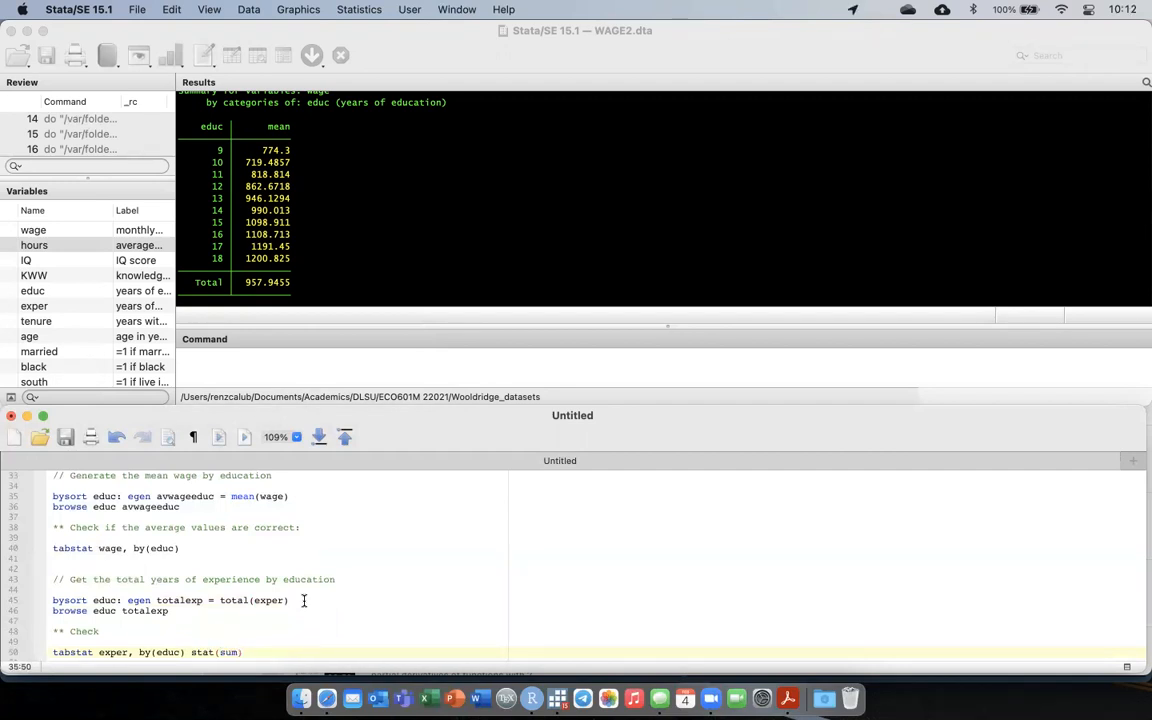
Run the total experience block through its tabstat line, compare the sums with the totalexp column, and close the data view.
{"action": "key", "text": "shift+Up"}
{"action": "key", "text": "shift+Up"}
{"action": "key", "text": "shift+Up"}
{"action": "key", "text": "shift+Up"}
{"action": "key", "text": "shift+Up"}
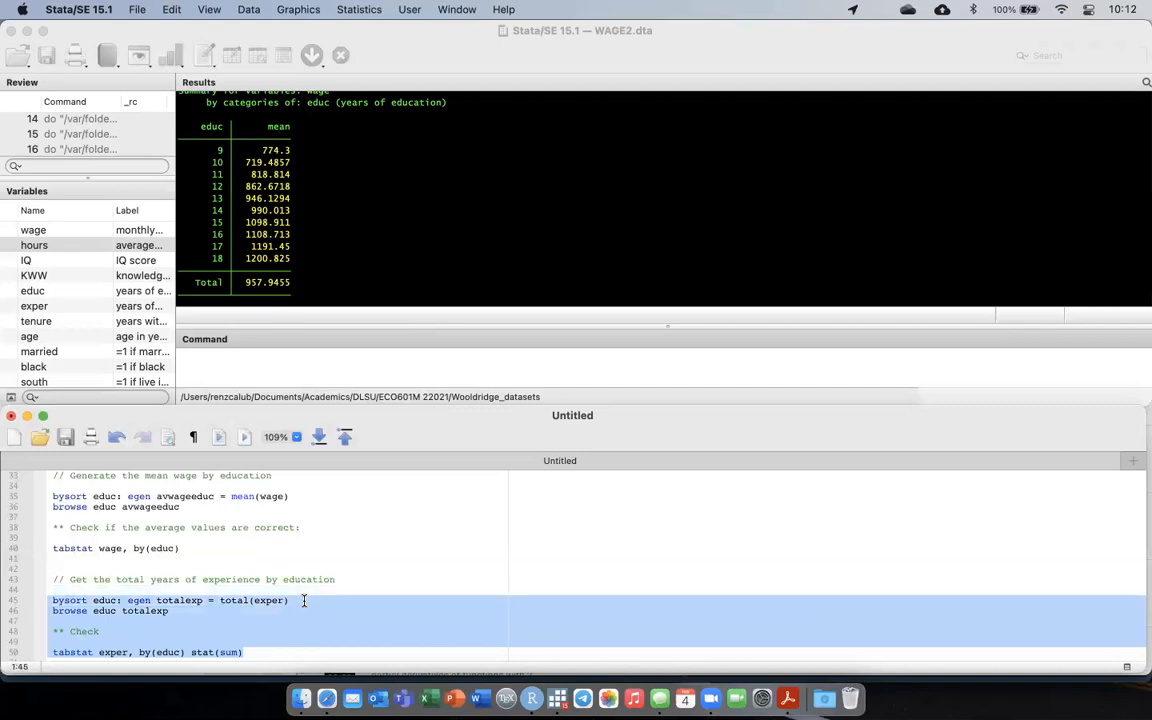
{"action": "key", "text": "shift+Up"}
{"action": "key", "text": "shift+Up"}
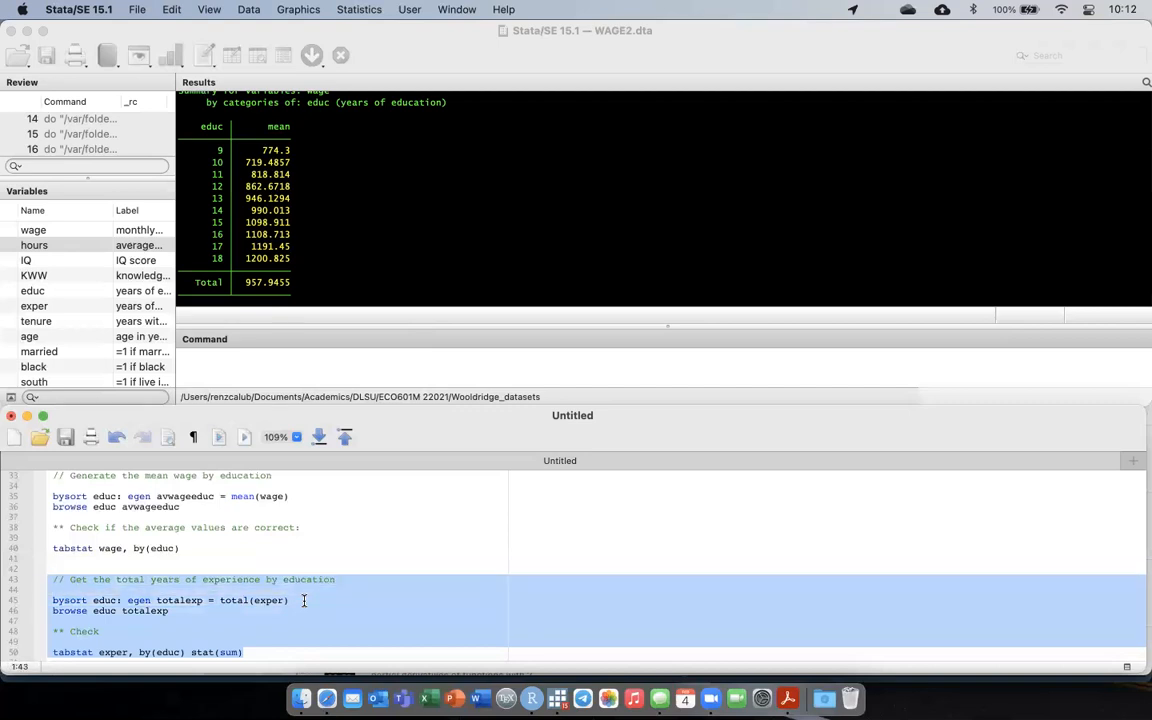
{"action": "left_click", "coordinate": [219, 437]}
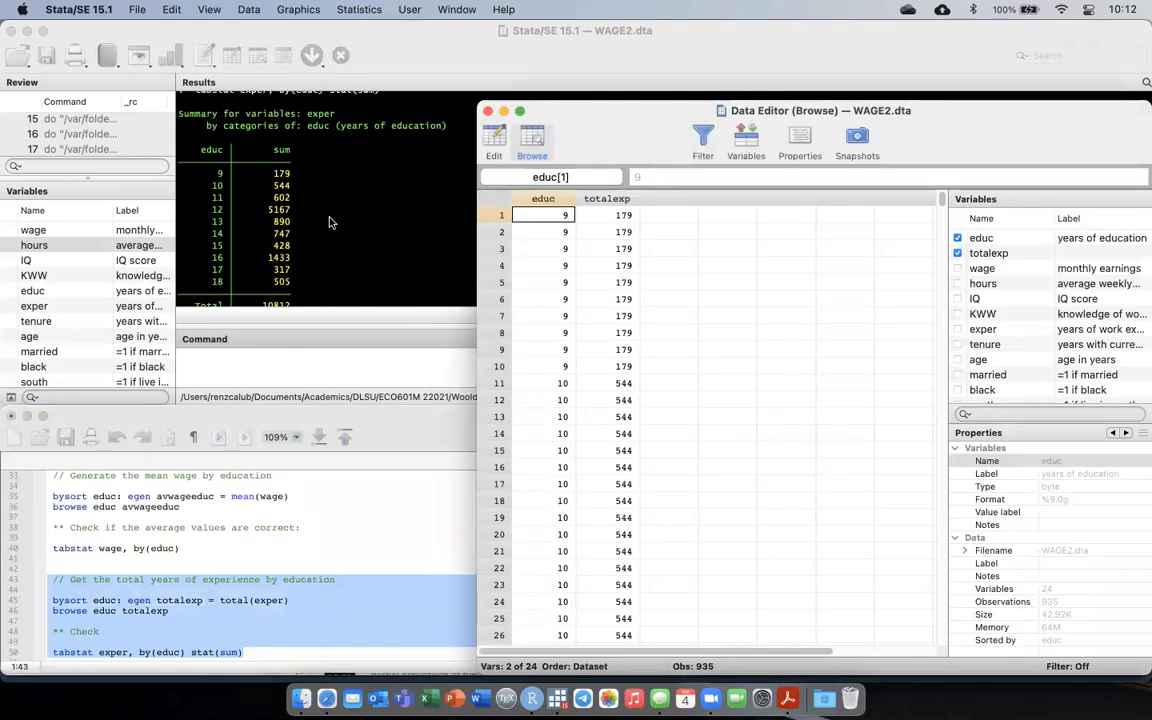
{"action": "scroll", "coordinate": [329, 222], "scroll_direction": "down", "scroll_amount": 2}
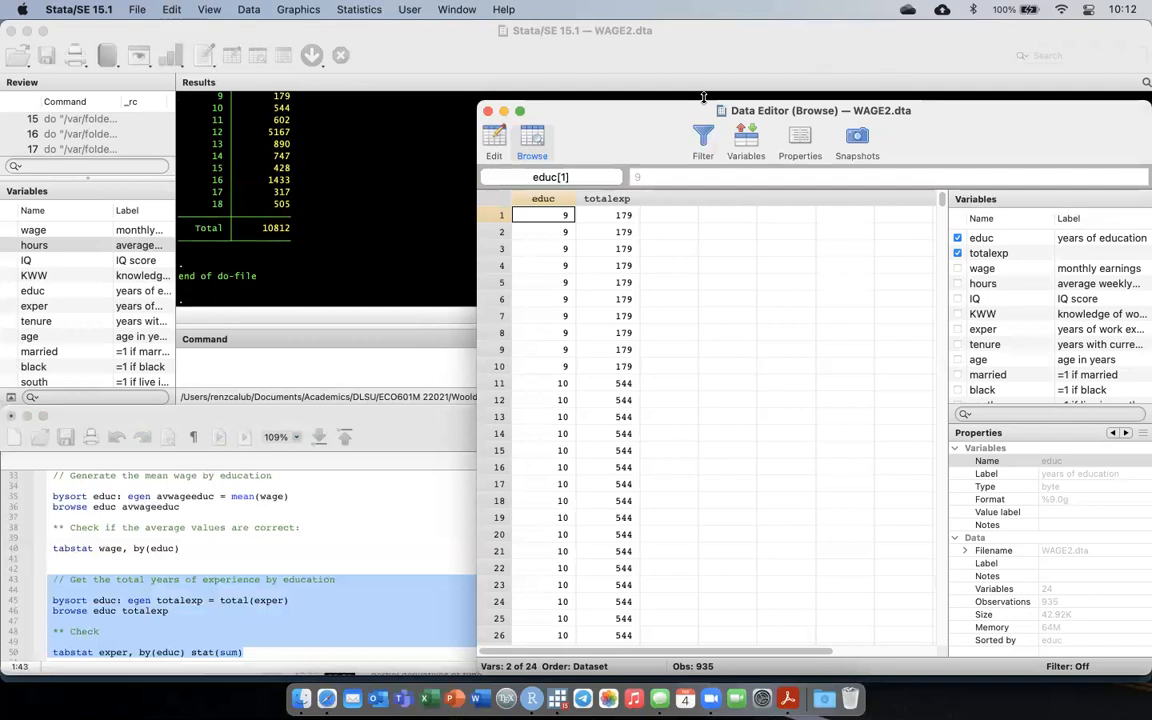
{"action": "key", "text": "super+w"}
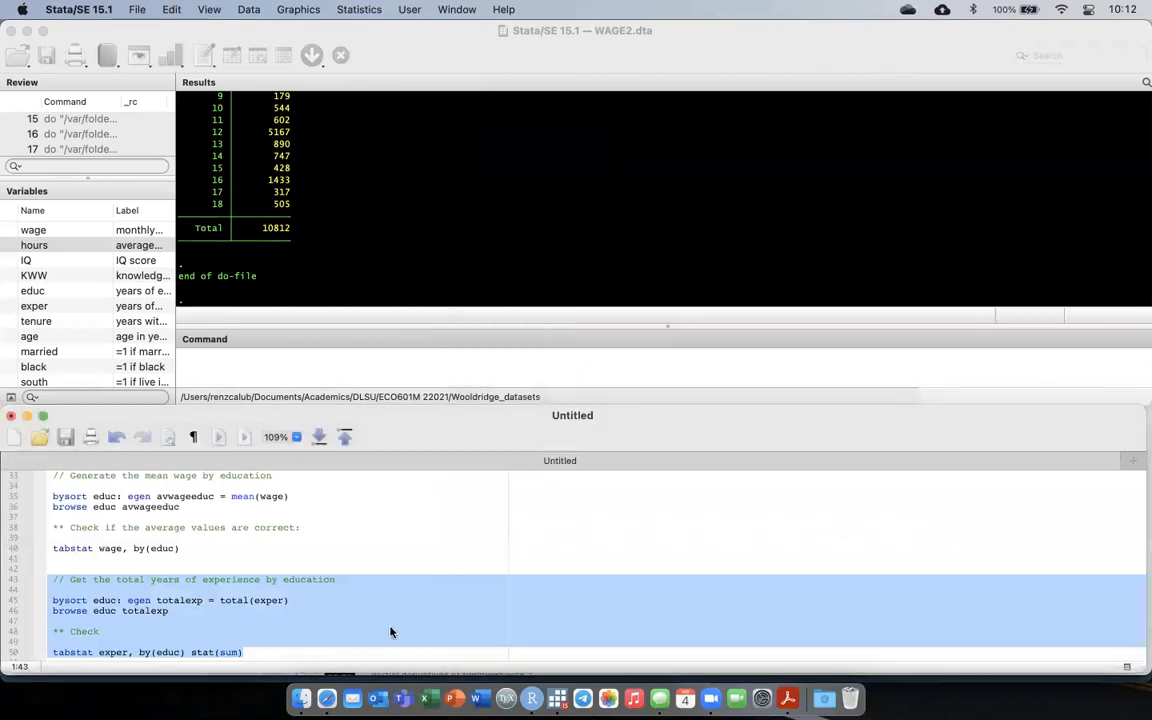
Add the line drop totalexp below the tabstat exper command and run only that line.
{"action": "left_click", "coordinate": [268, 642]}
{"action": "key", "text": "Down"}
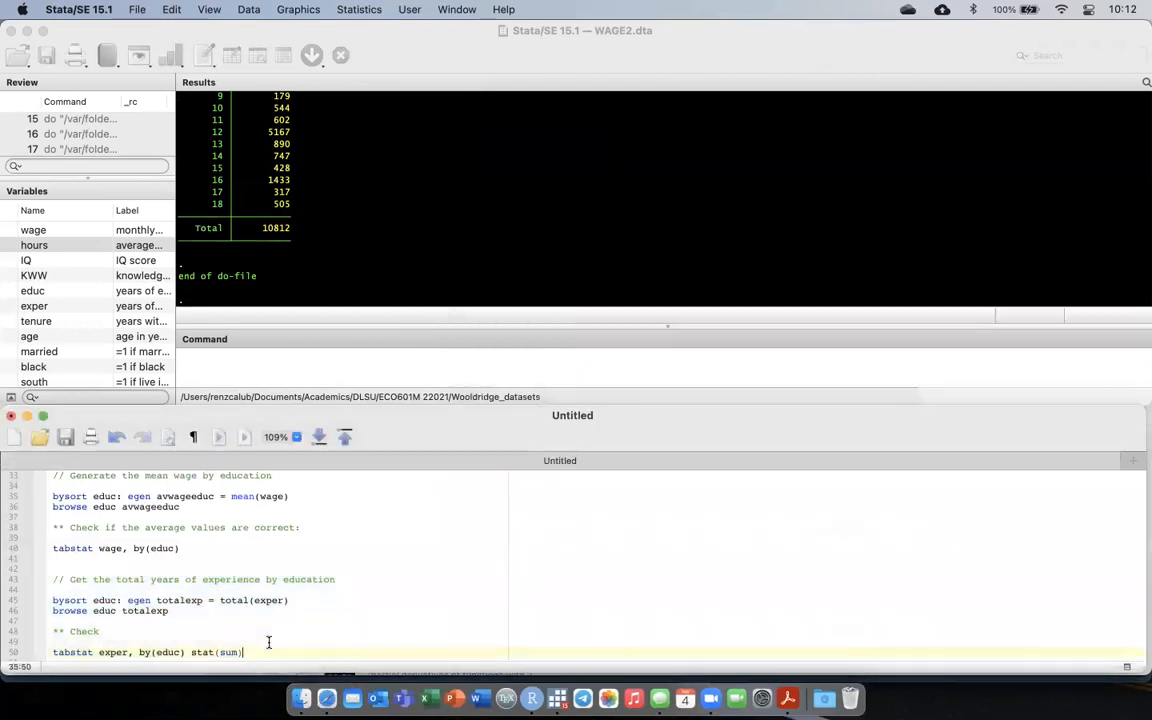
{"action": "key", "text": "Return"}
{"action": "key", "text": "Return"}
{"action": "key", "text": "BackSpace"}
{"action": "type", "text": "d"}
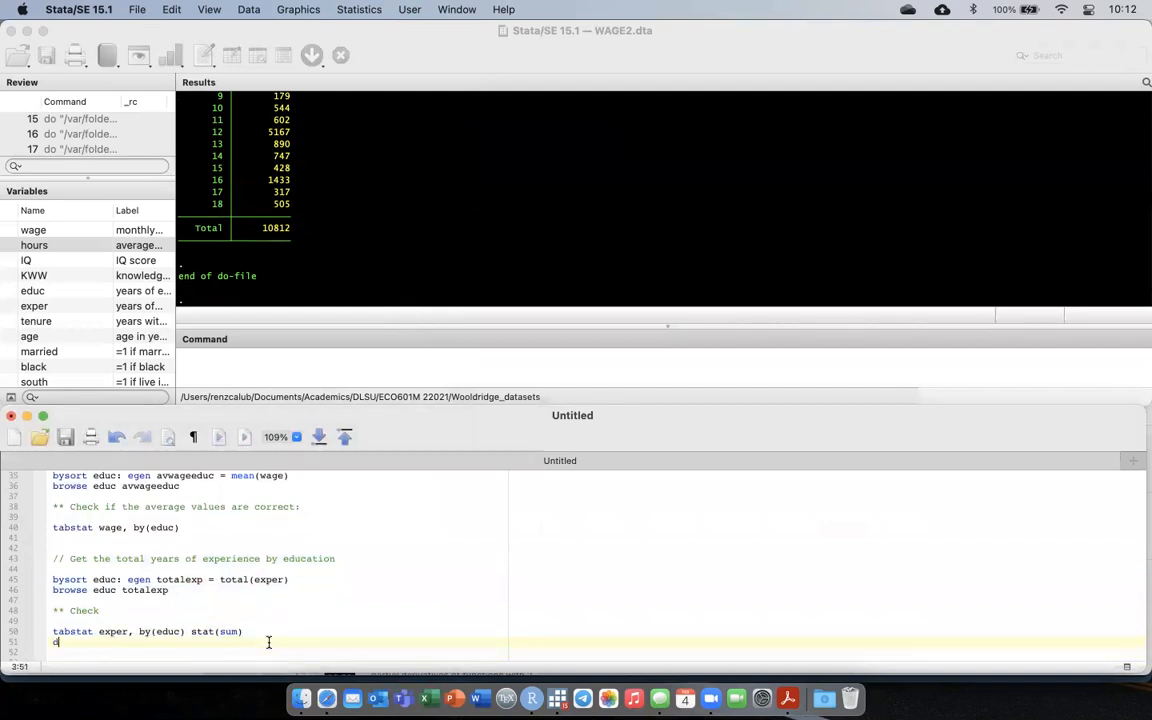
{"action": "type", "text": "rop totalexp"}
{"action": "key", "text": "shift+Home"}
{"action": "key", "text": "super+shift+d"}
Add the comment // Add education and experience below the drop totalexp line, followed by a blank line.
{"action": "key", "text": "Right"}
{"action": "key", "text": "Return"}
{"action": "key", "text": "Return"}
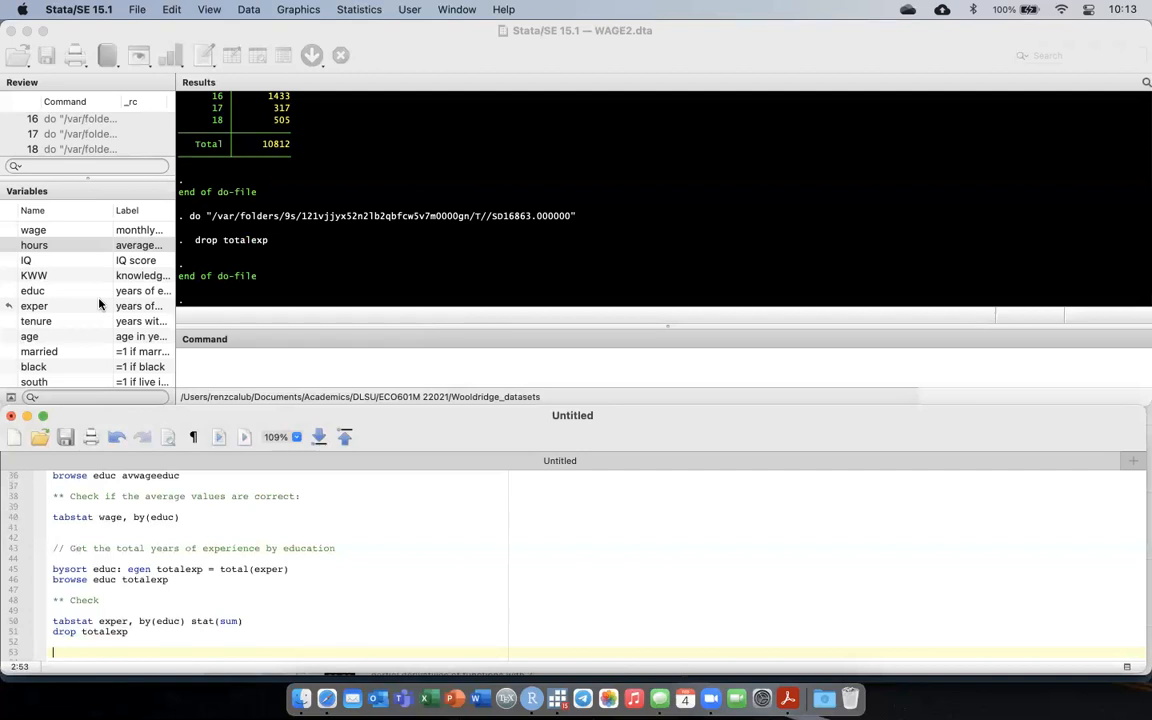
{"action": "type", "text": "// Add exucation and experience"}
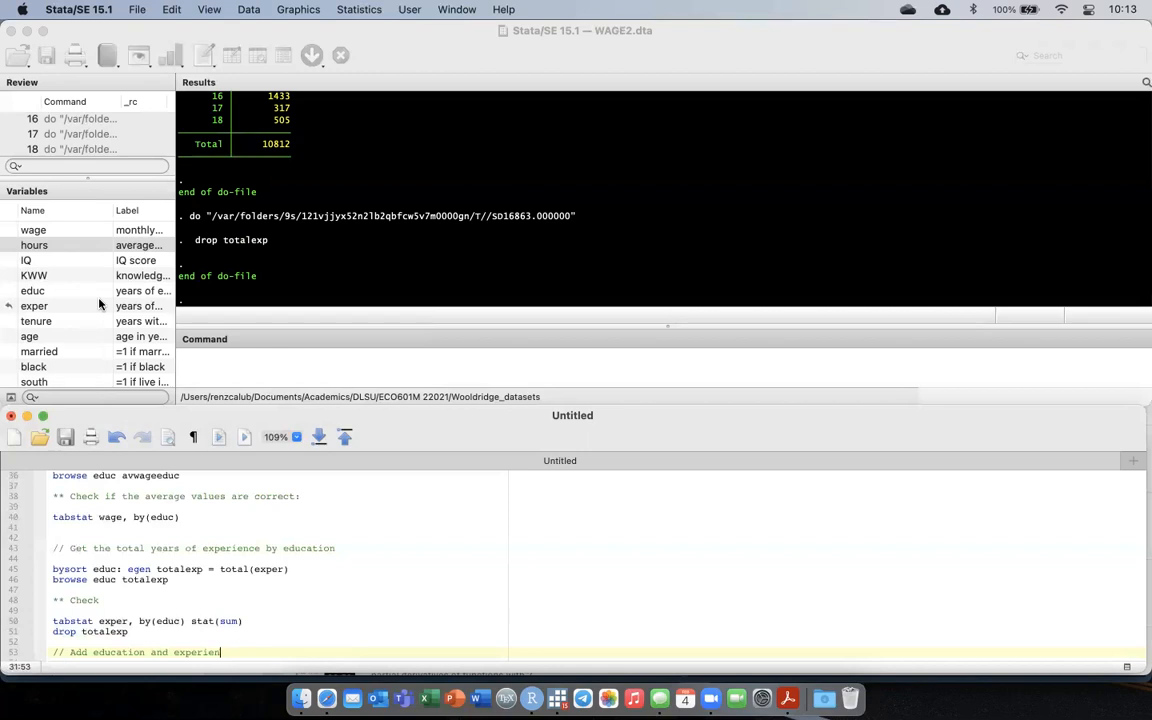
{"action": "key", "text": "Return"}
{"action": "key", "text": "Return"}
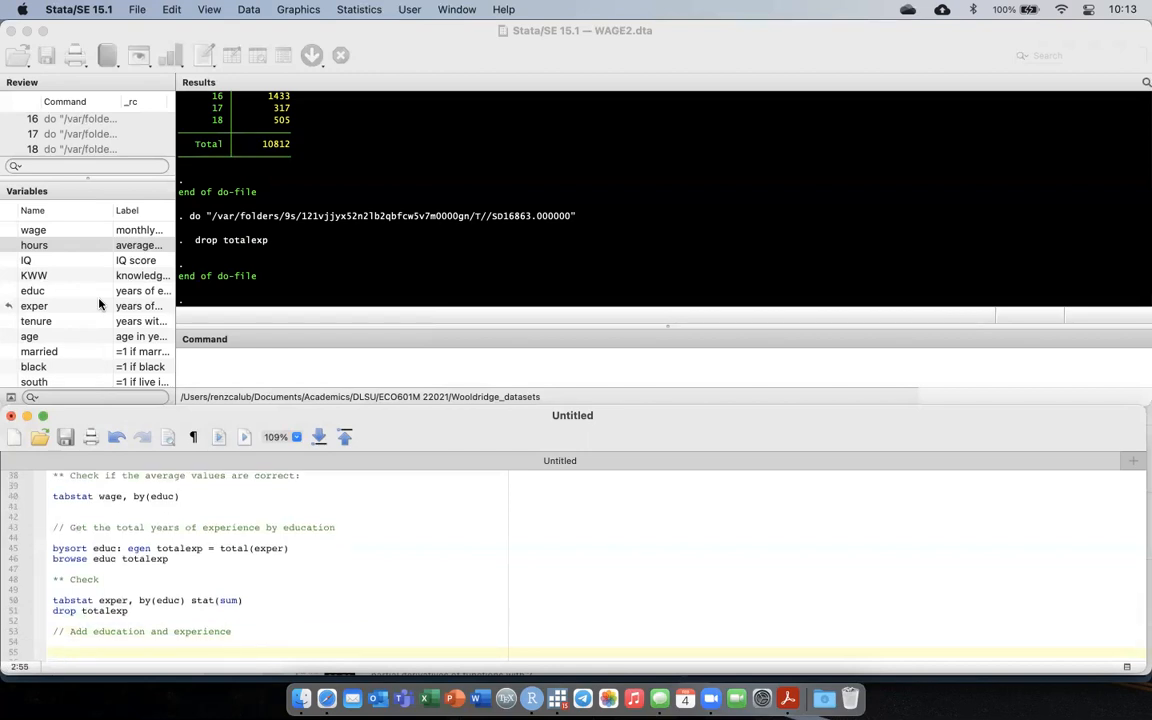
Write the command gen educexper = educ+exper under the education and experience comment.
{"action": "type", "text": "gen educexper = educ+exper"}
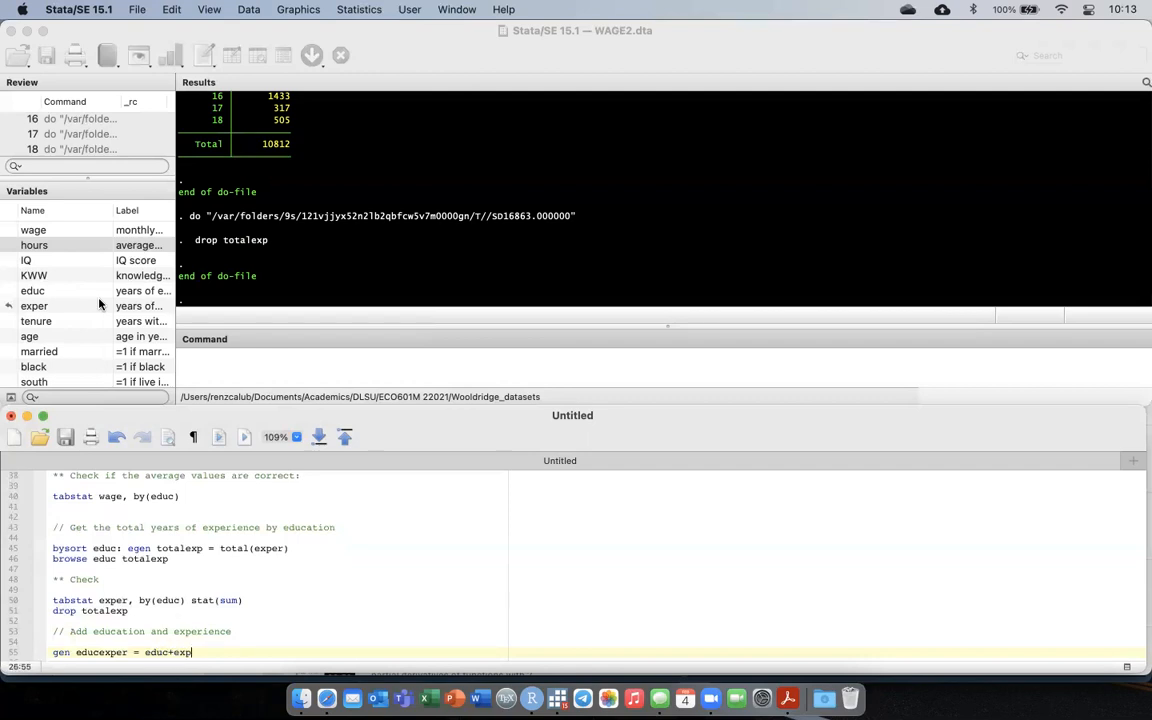
{"action": "key", "text": "Return"}
{"action": "key", "text": "Return"}
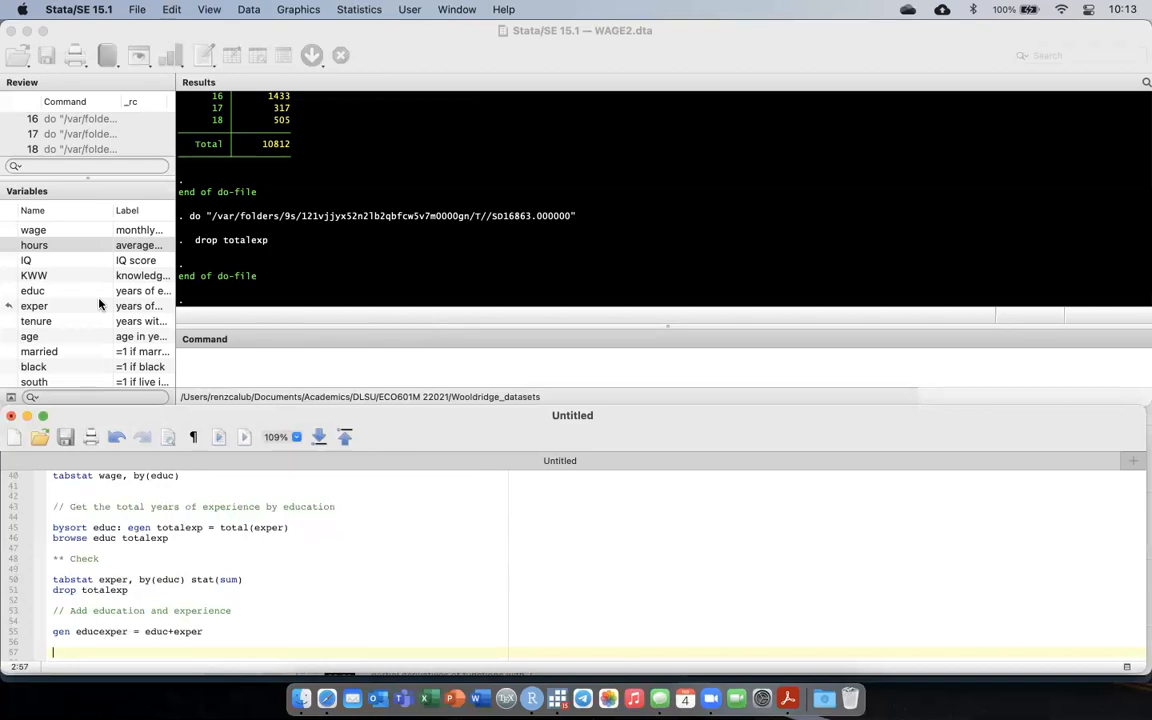
Replace the gen educexper line with the command egen educexper= rowtotal(educ exper).
{"action": "key", "text": "Up"}
{"action": "key", "text": "shift+Up"}
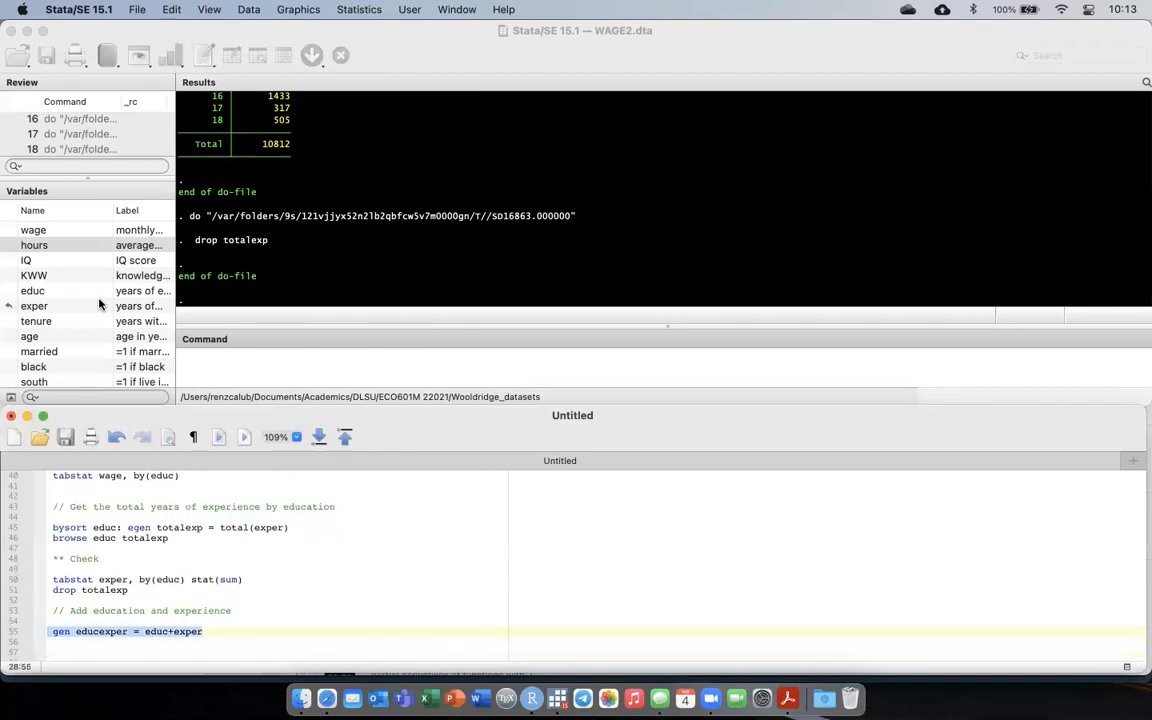
{"action": "key", "text": "BackSpace"}
{"action": "key", "text": "Tab"}
{"action": "type", "text": "eg"}
{"action": "key", "text": "BackSpace"}
{"action": "key", "text": "BackSpace"}
{"action": "key", "text": "BackSpace"}
{"action": "key", "text": "Tab"}
{"action": "type", "text": "egen "}
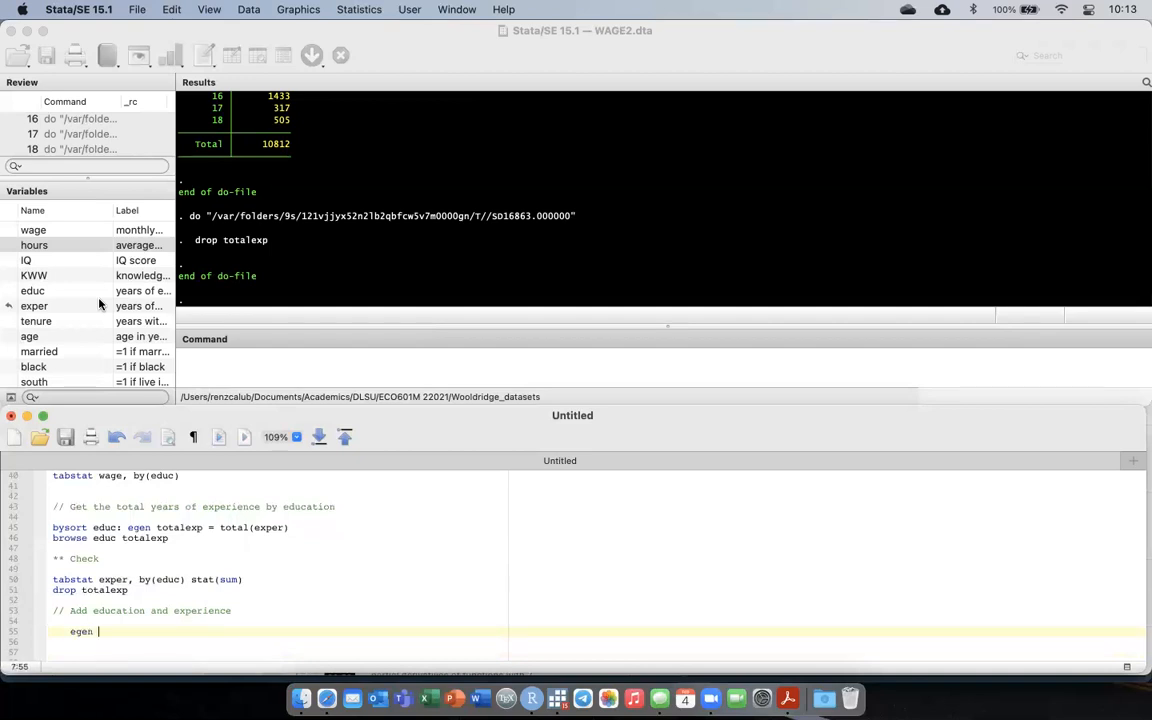
{"action": "type", "text": "educexper= rowtotal(educ,"}
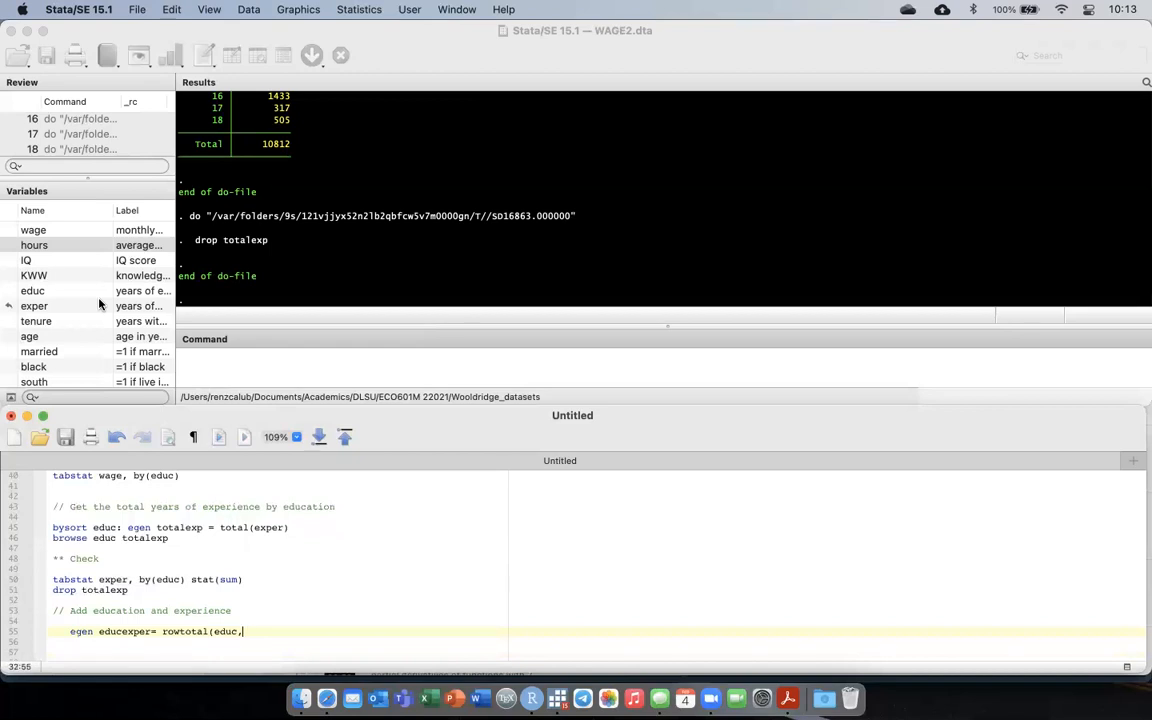
{"action": "key", "text": "BackSpace"}
{"action": "type", "text": " exper)"}
Run only the rowtotal line and look for educexper at the end of the variable list.
{"action": "key", "text": "super+shift+Left"}
{"action": "key", "text": "super+shift+d"}
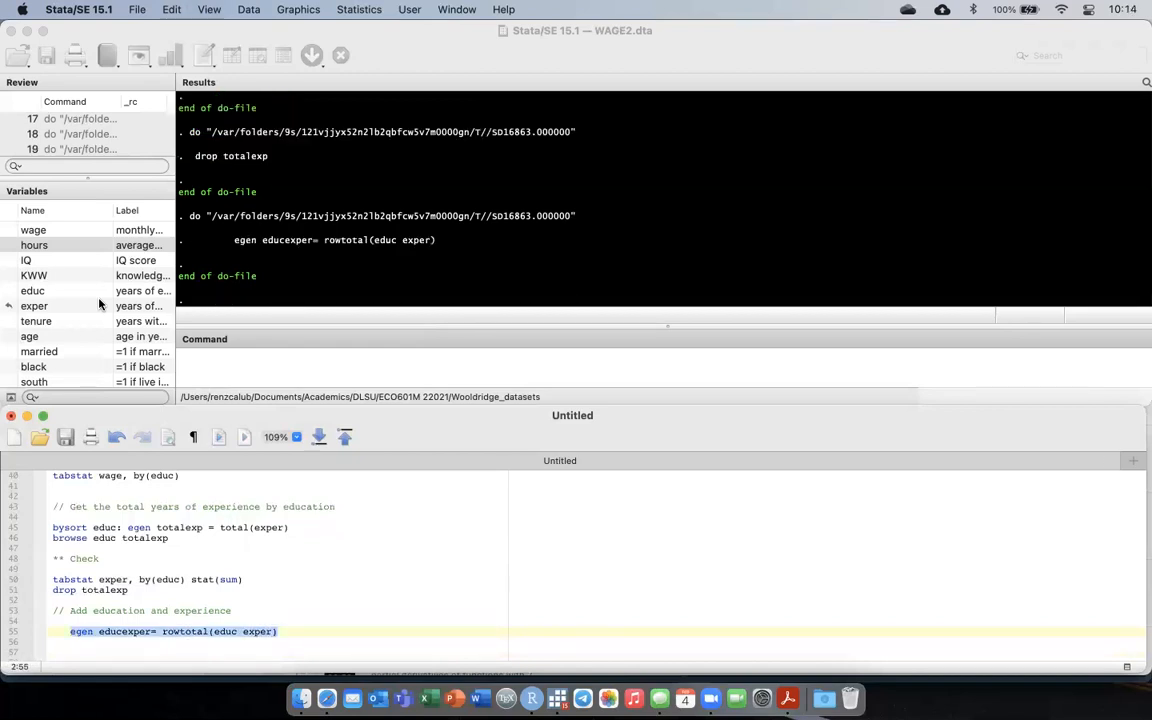
{"action": "scroll", "coordinate": [99, 320], "scroll_direction": "down", "scroll_amount": 10}
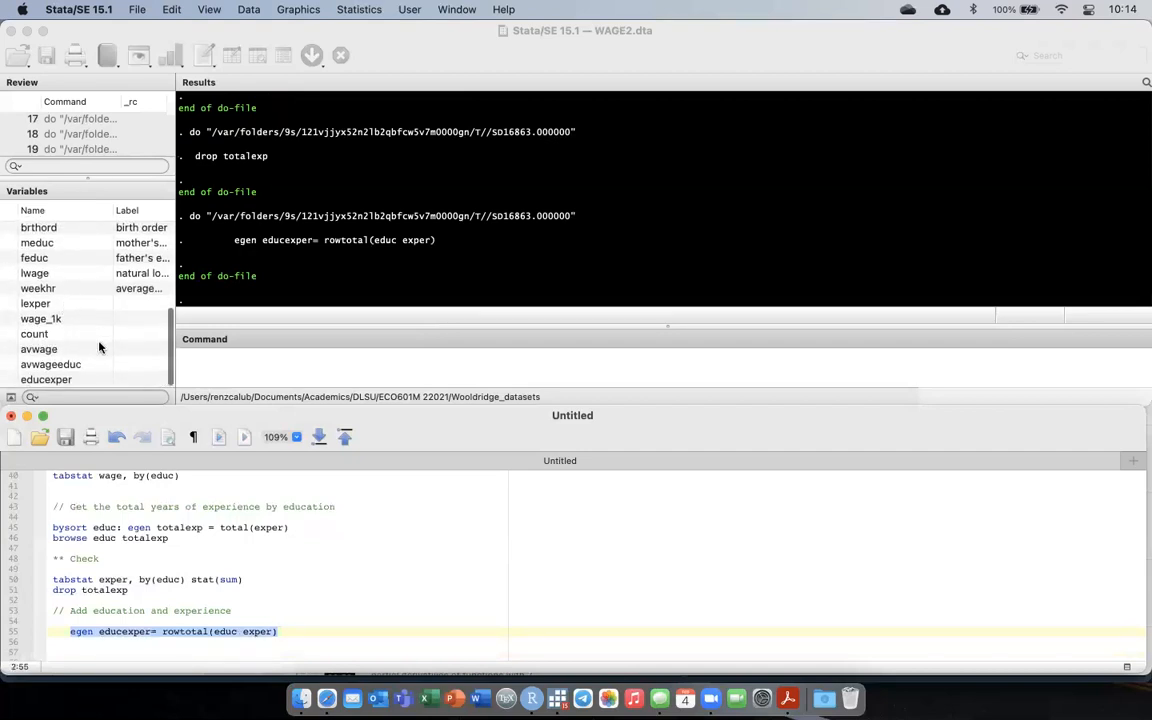
Add and run the line browse educ exper educexper, examine the three columns, and close the data view.
{"action": "left_click", "coordinate": [293, 632]}
{"action": "key", "text": "Return"}
{"action": "key", "text": "Return"}
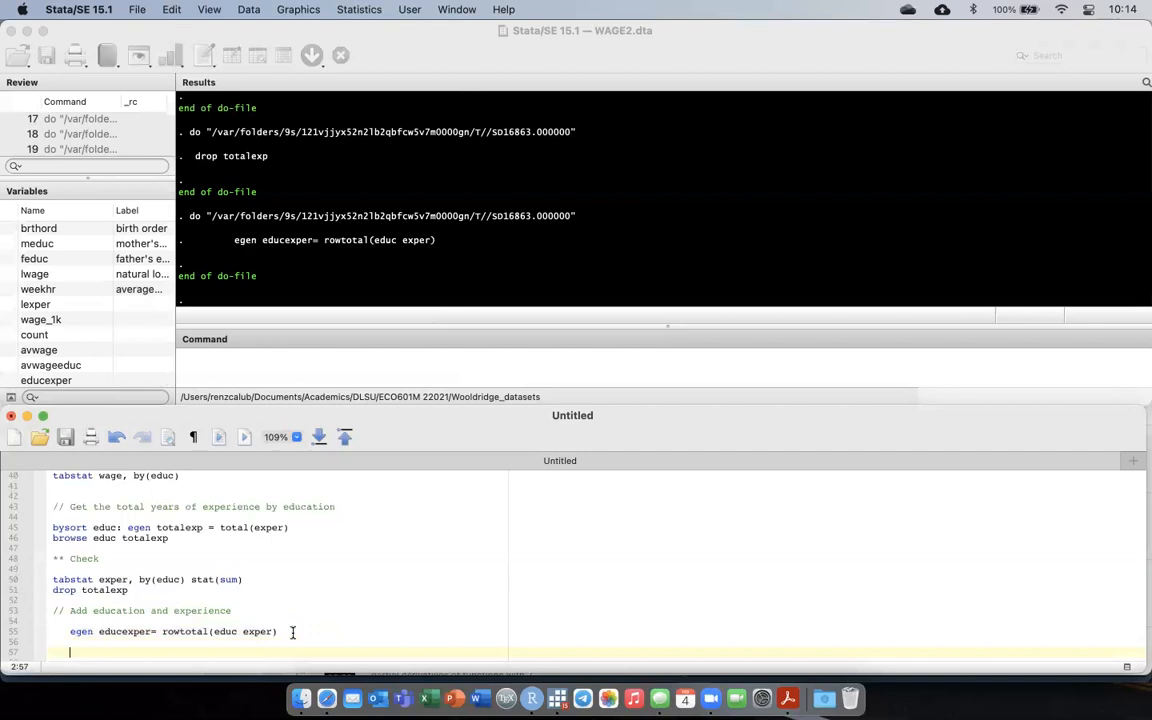
{"action": "type", "text": "browse educ exper ed"}
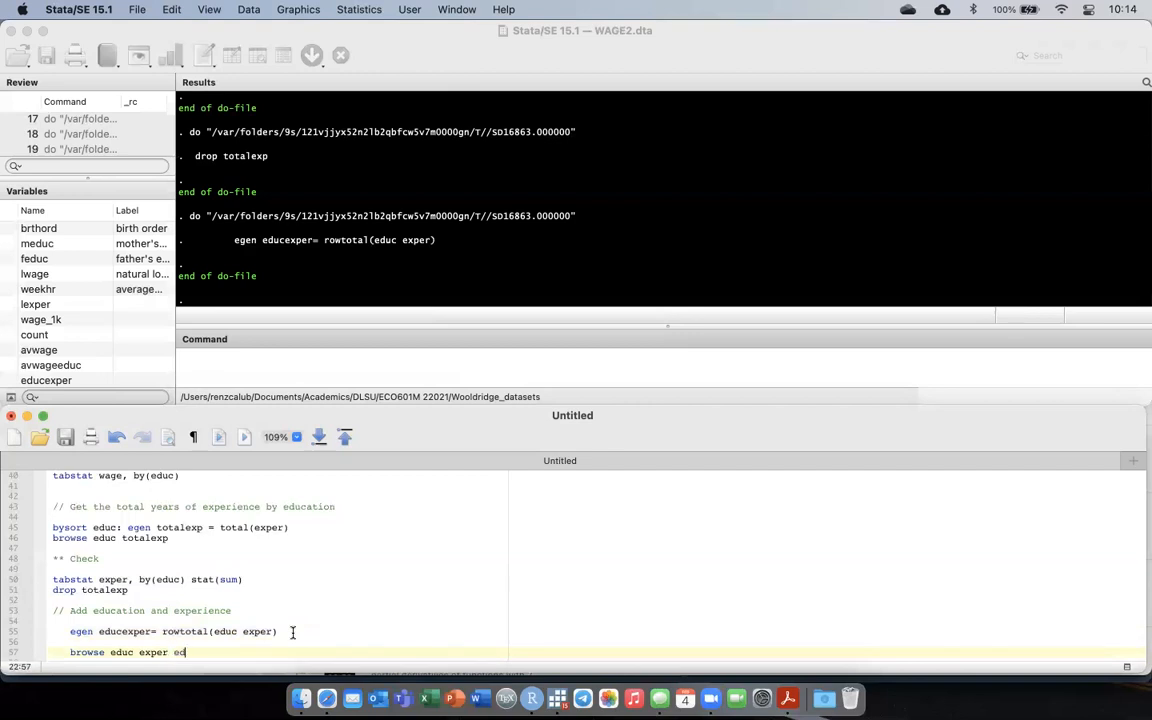
{"action": "type", "text": "ucexper"}
{"action": "key", "text": "super+shift+Left"}
{"action": "key", "text": "super+shift+d"}
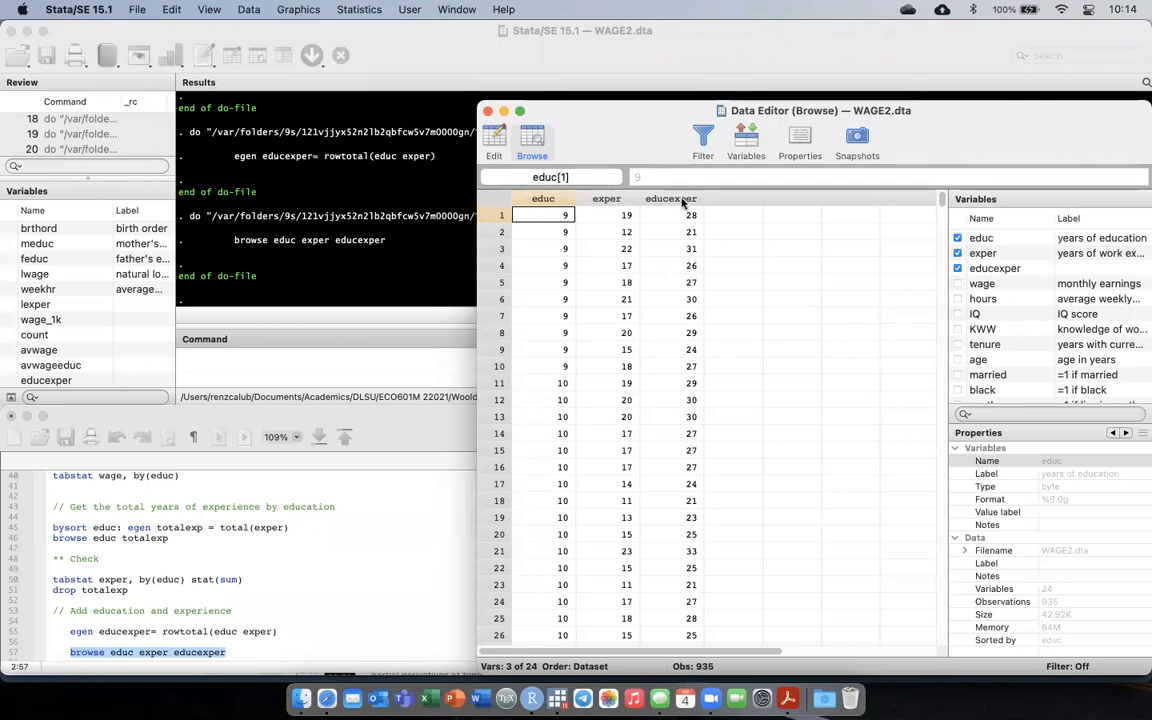
{"action": "left_click", "coordinate": [301, 650]}
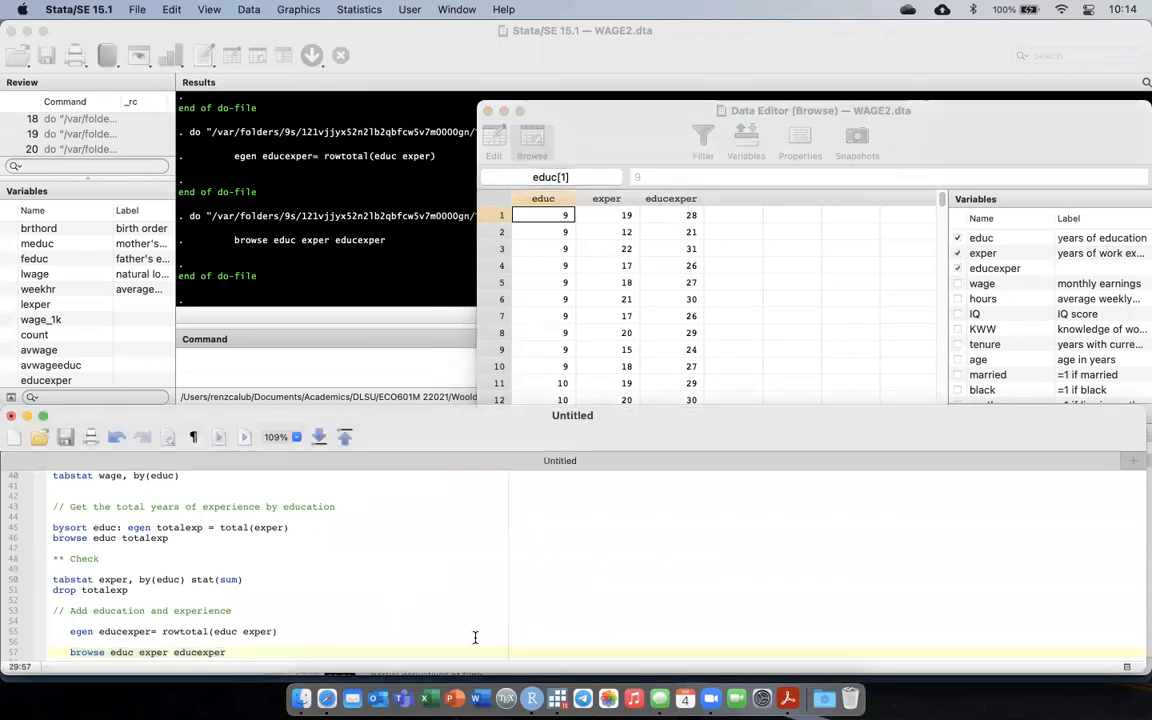
{"action": "left_click", "coordinate": [675, 110]}
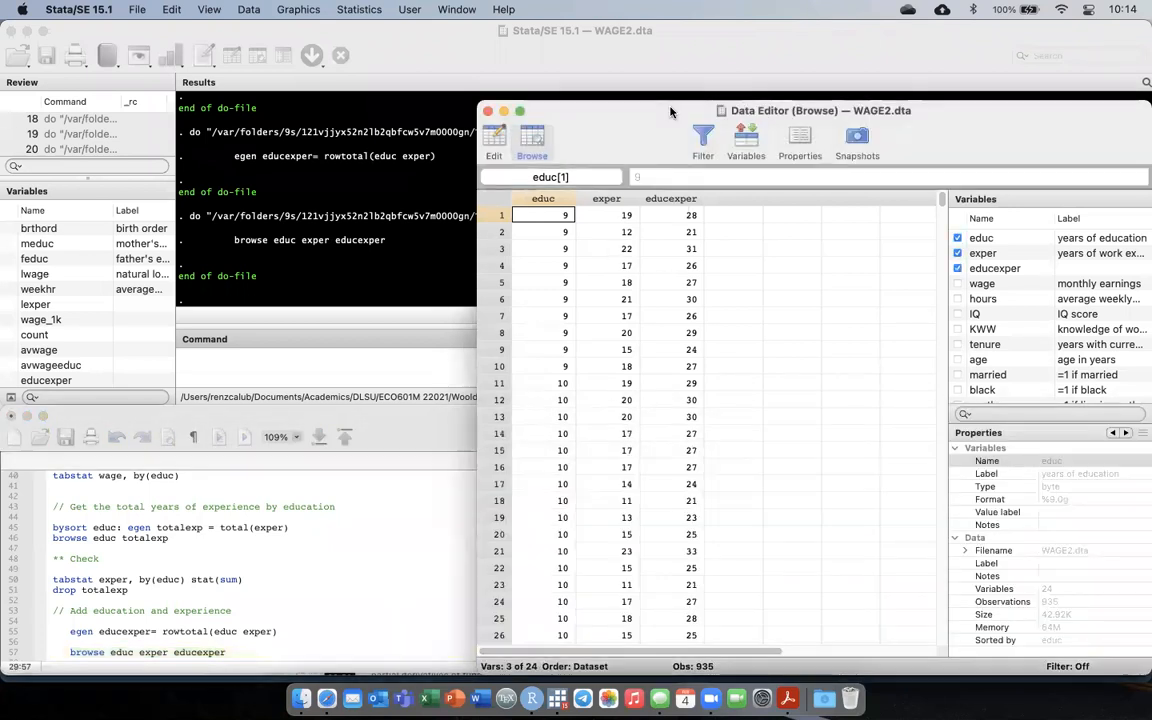
{"action": "key", "text": "super+w"}
Replace the browse educ exper educexper line with help egen and run only that line.
{"action": "key", "text": "shift+super+Left"}
{"action": "key", "text": "BackSpace"}
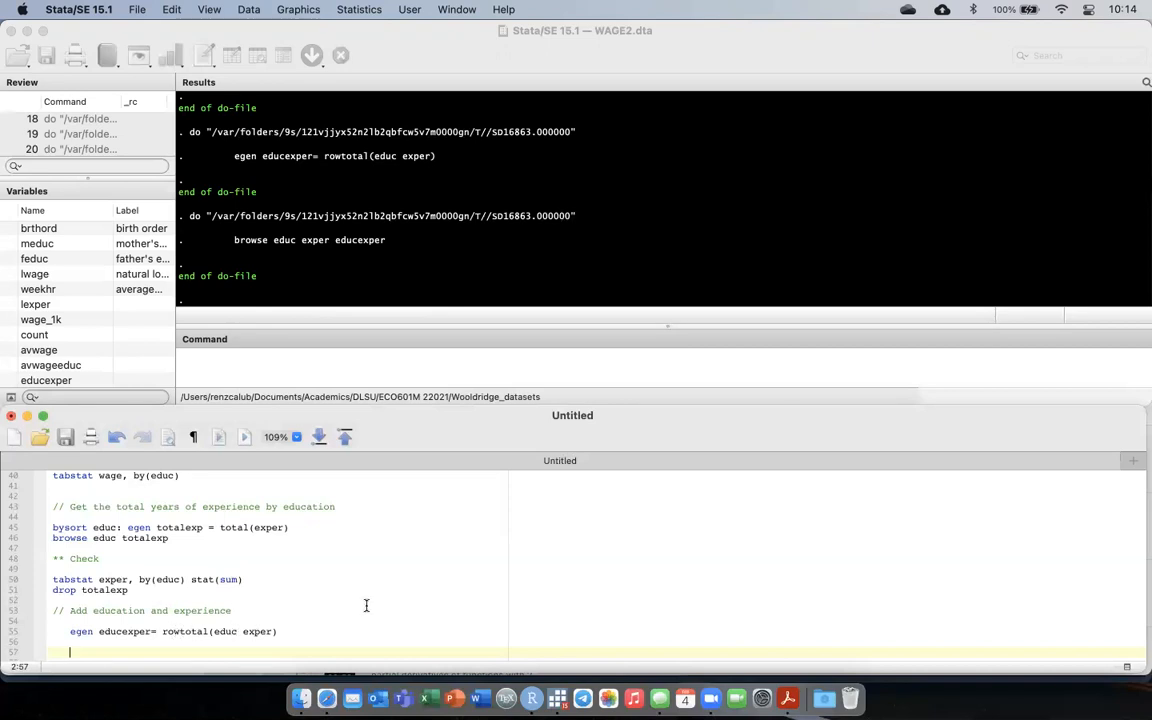
{"action": "type", "text": "help egen"}
{"action": "scroll", "coordinate": [366, 605], "scroll_direction": "down", "scroll_amount": 1}
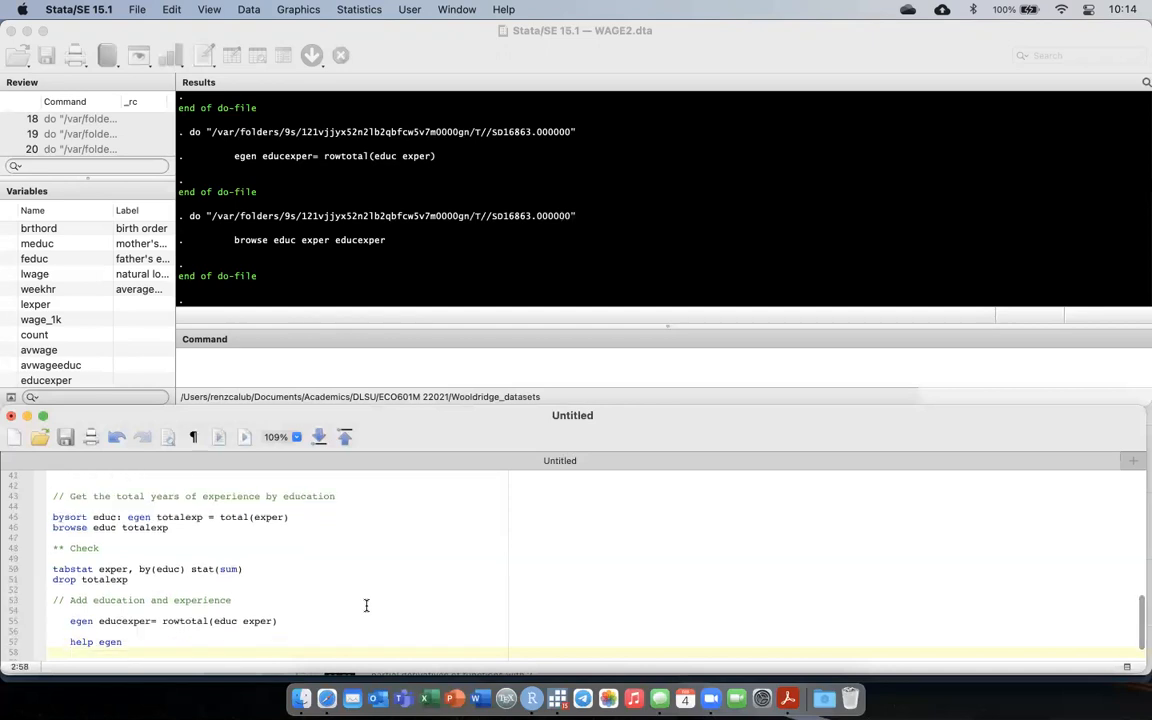
{"action": "key", "text": "super+shift+Left"}
{"action": "key", "text": "super+shift+d"}
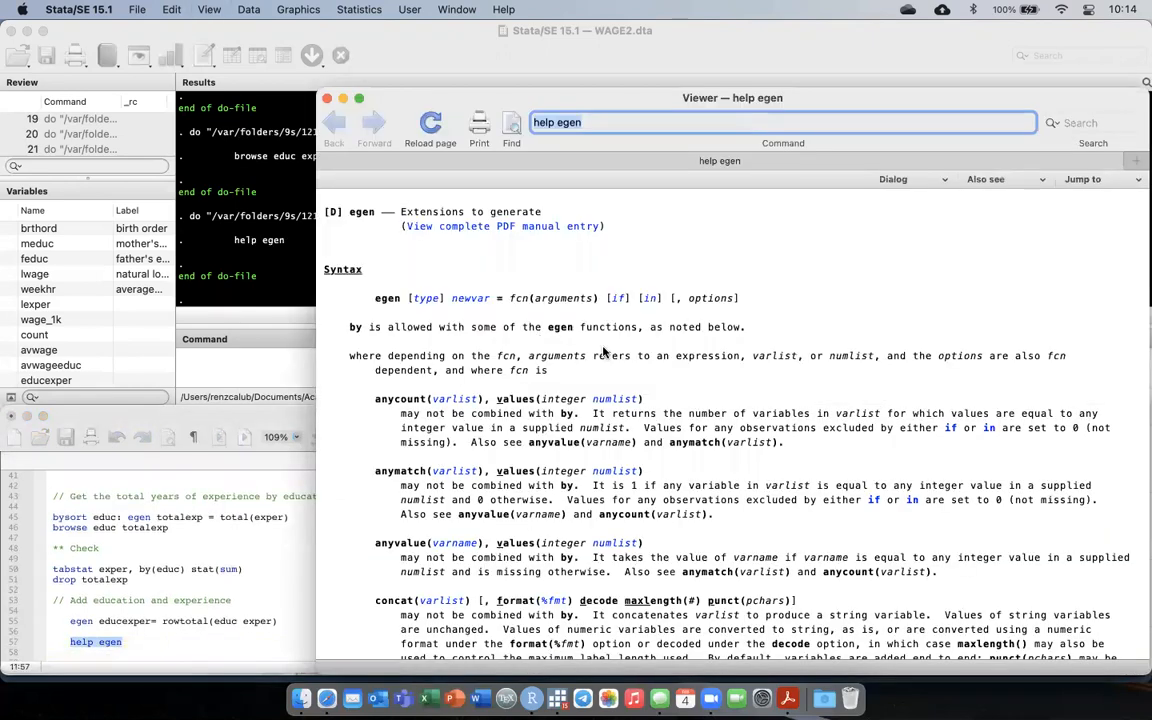
Look through the egen help page, examining the by-group and row functions, and close the help viewer.
{"action": "scroll", "coordinate": [604, 351], "scroll_direction": "down", "scroll_amount": 2}
{"action": "scroll", "coordinate": [604, 351], "scroll_direction": "down", "scroll_amount": 4}
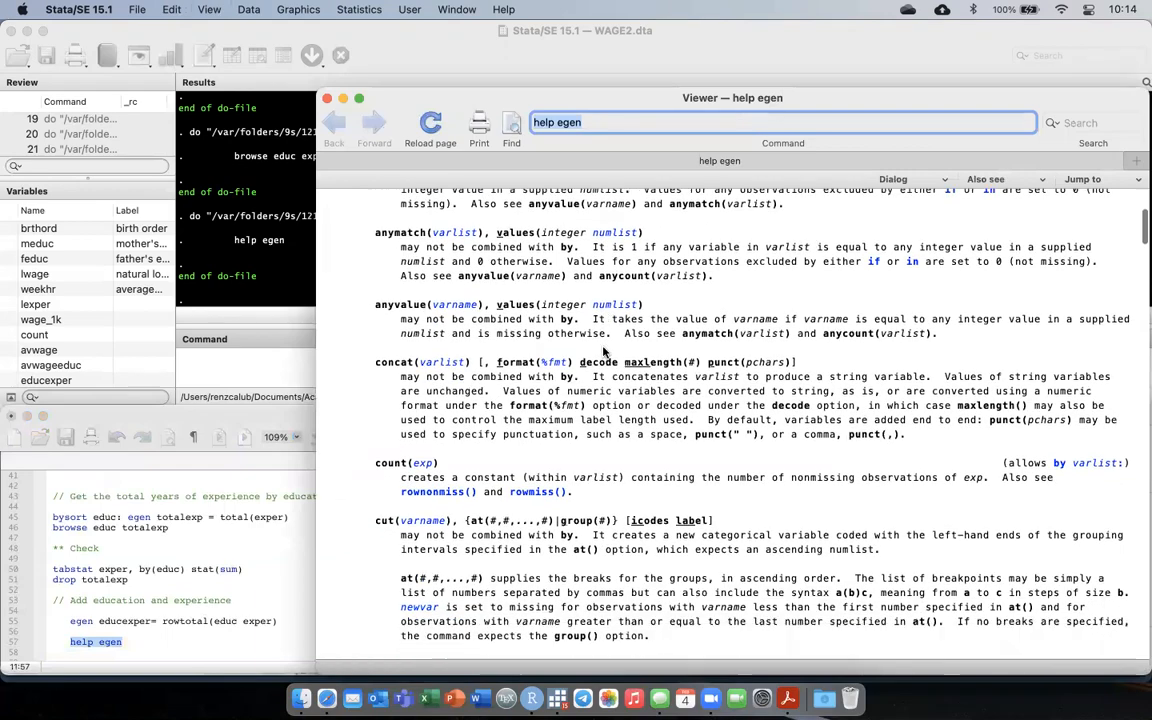
{"action": "scroll", "coordinate": [604, 351], "scroll_direction": "down", "scroll_amount": 10}
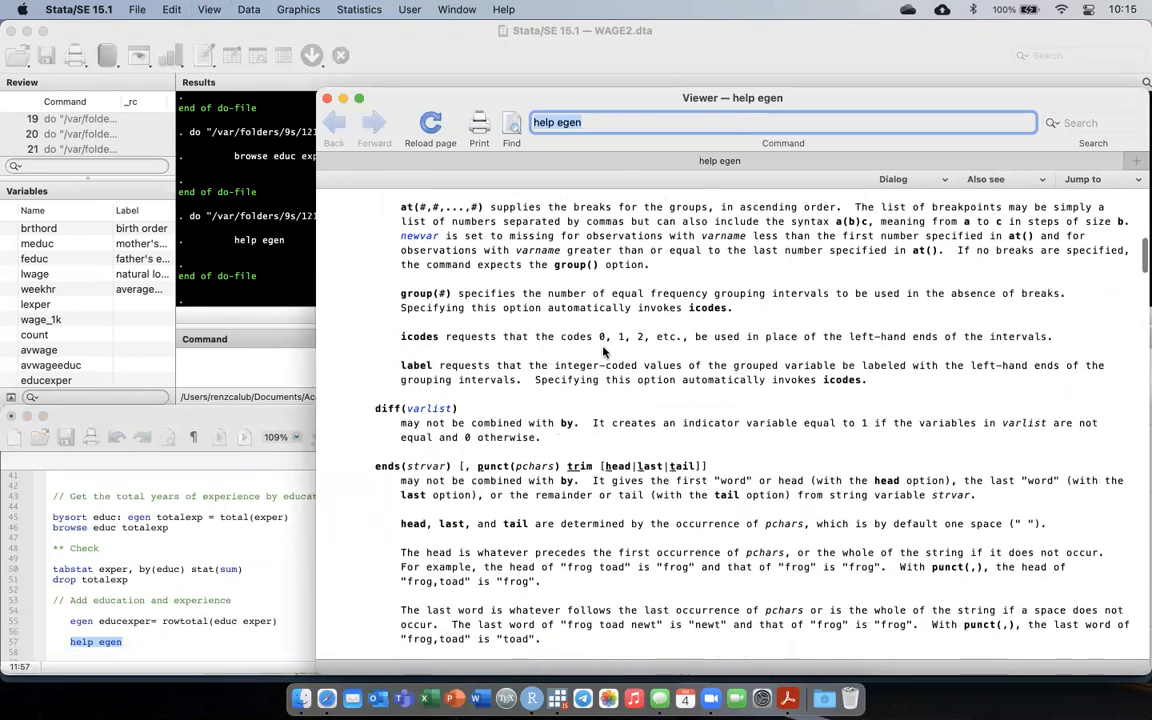
{"action": "scroll", "coordinate": [604, 351], "scroll_direction": "down", "scroll_amount": 15}
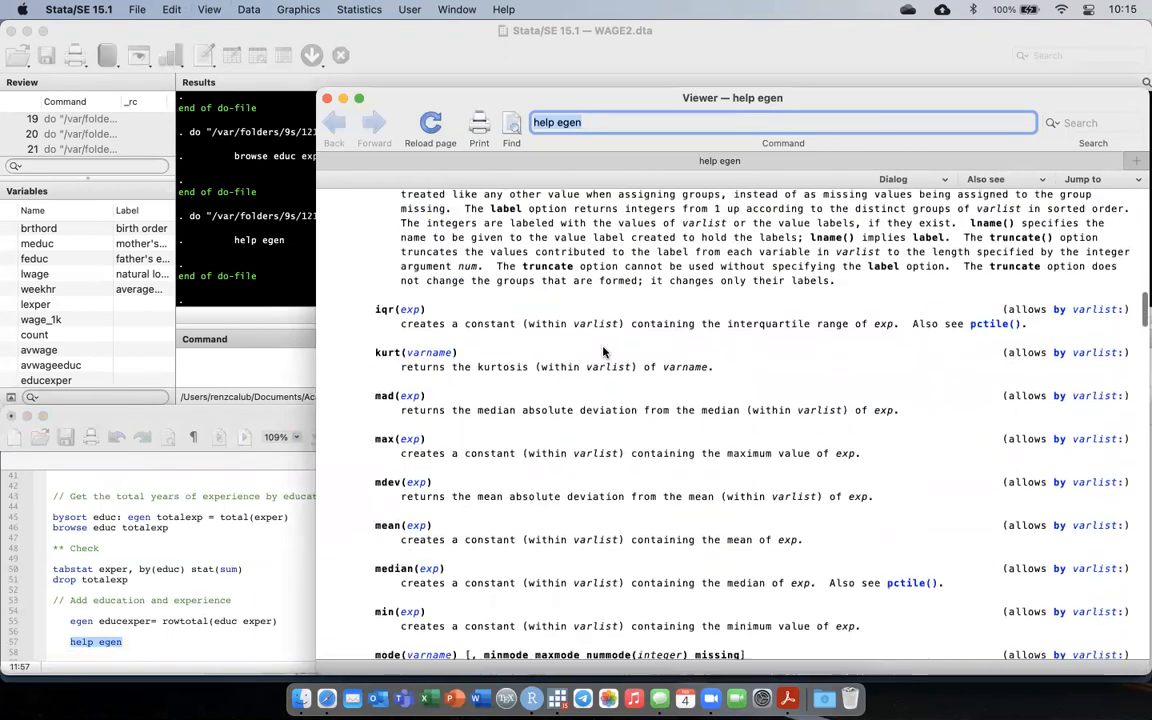
{"action": "scroll", "coordinate": [604, 351], "scroll_direction": "down", "scroll_amount": 15}
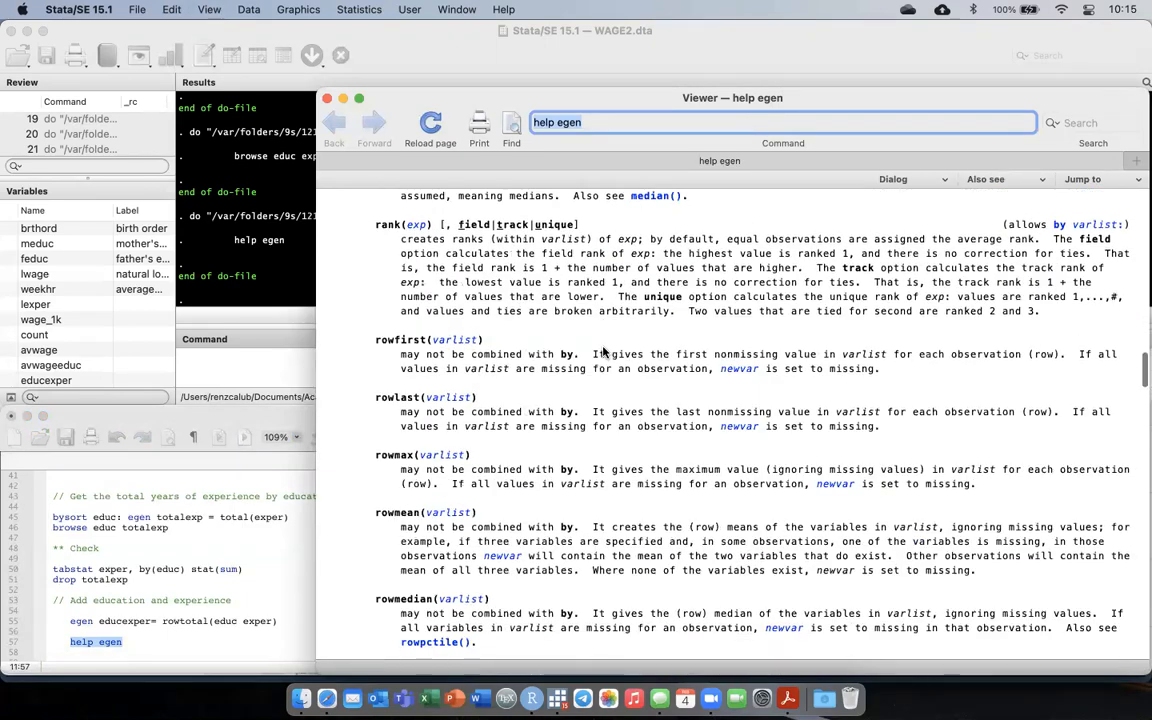
{"action": "scroll", "coordinate": [604, 351], "scroll_direction": "down", "scroll_amount": 4}
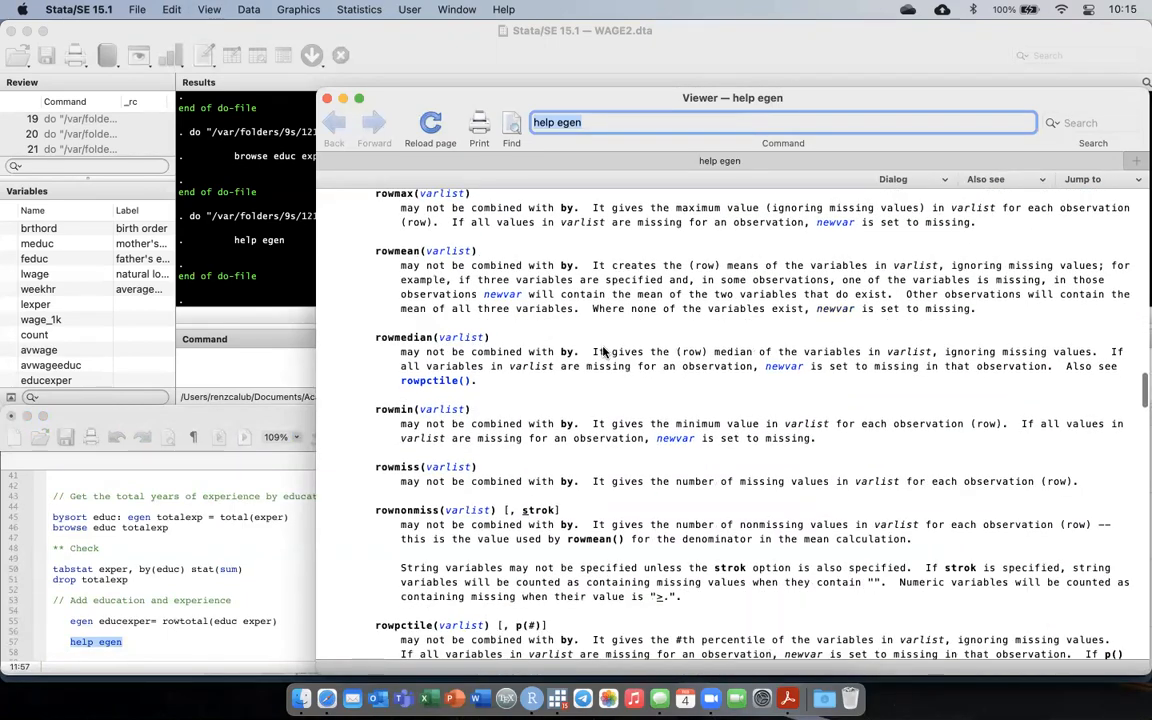
{"action": "scroll", "coordinate": [604, 351], "scroll_direction": "down", "scroll_amount": 2}
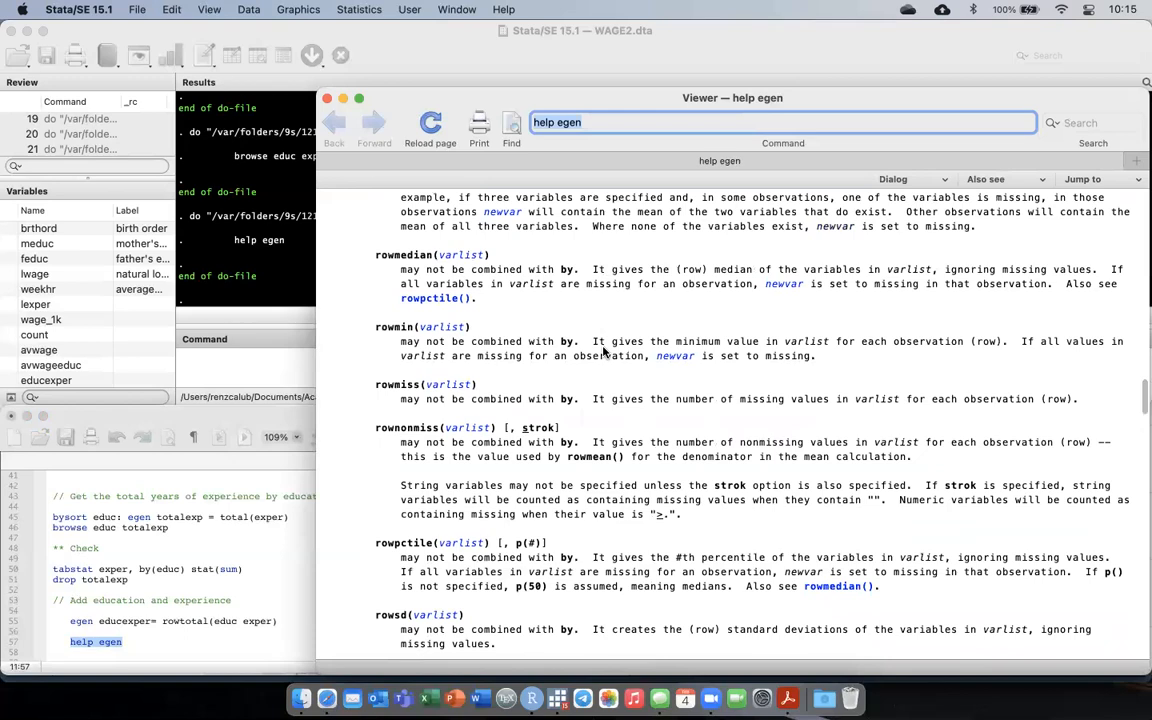
{"action": "scroll", "coordinate": [604, 351], "scroll_direction": "up", "scroll_amount": 3}
{"action": "scroll", "coordinate": [604, 351], "scroll_direction": "up", "scroll_amount": 2}
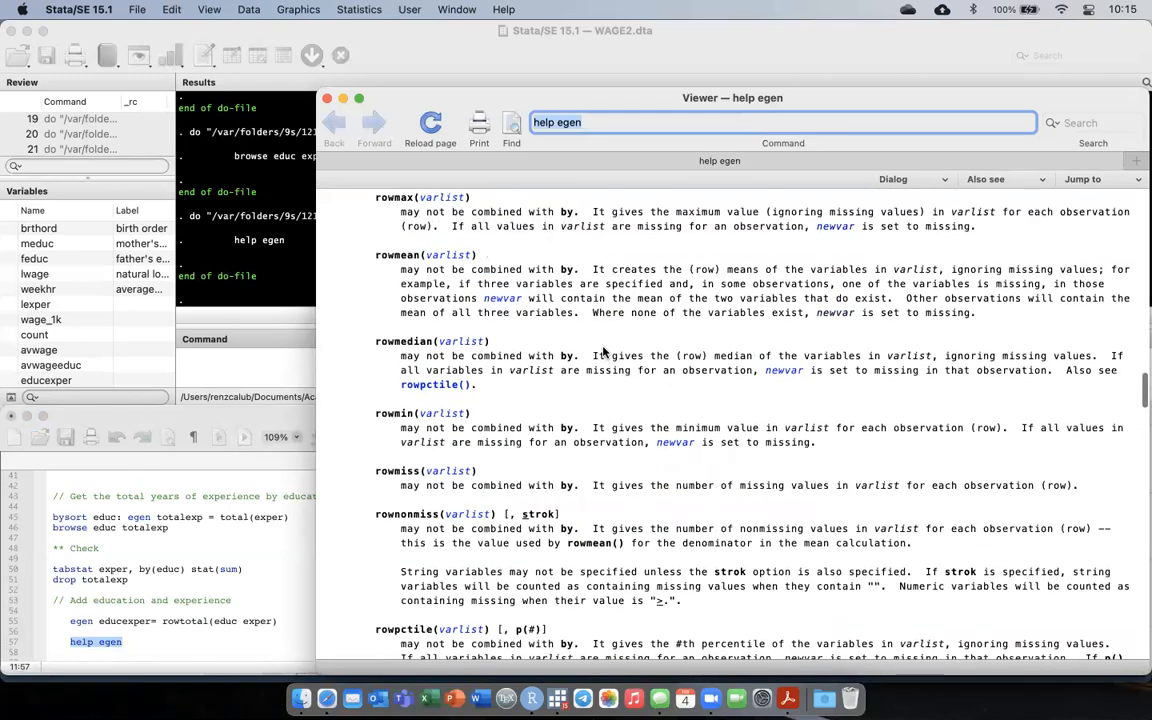
{"action": "scroll", "coordinate": [604, 351], "scroll_direction": "down", "scroll_amount": 15}
{"action": "scroll", "coordinate": [604, 351], "scroll_direction": "up", "scroll_amount": 15}
{"action": "scroll", "coordinate": [604, 351], "scroll_direction": "up", "scroll_amount": 10}
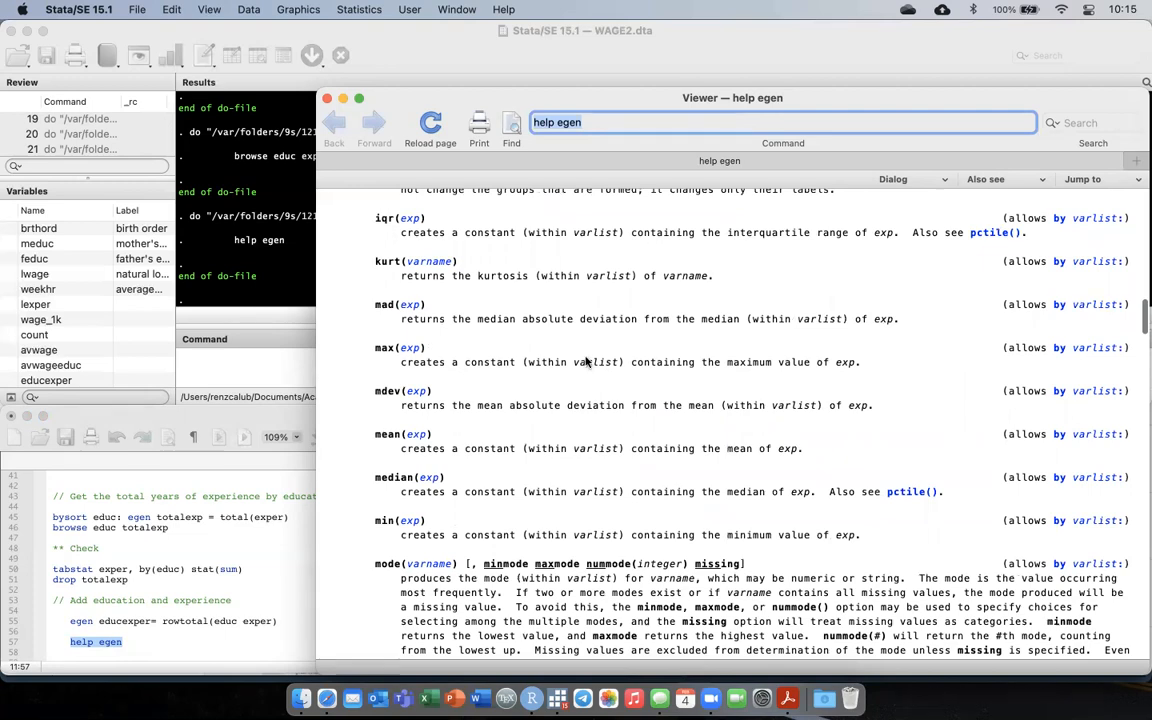
{"action": "scroll", "coordinate": [380, 420], "scroll_direction": "down", "scroll_amount": 1}
{"action": "scroll", "coordinate": [381, 480], "scroll_direction": "down", "scroll_amount": 6}
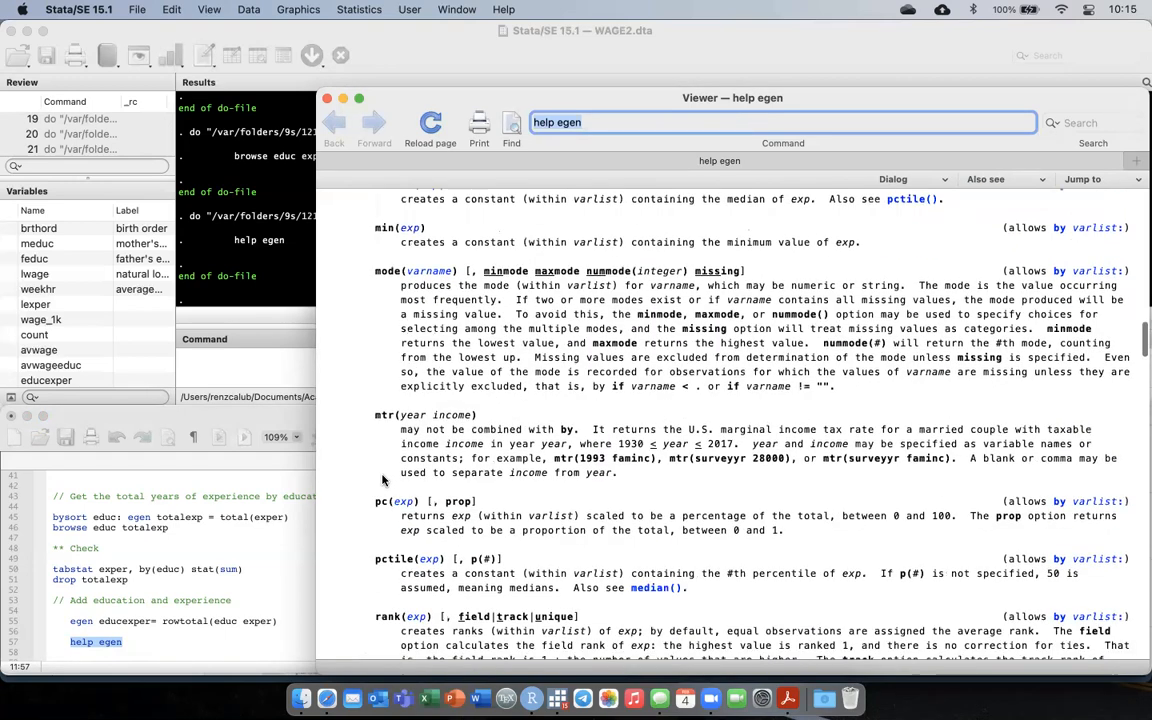
{"action": "scroll", "coordinate": [381, 480], "scroll_direction": "up", "scroll_amount": 10}
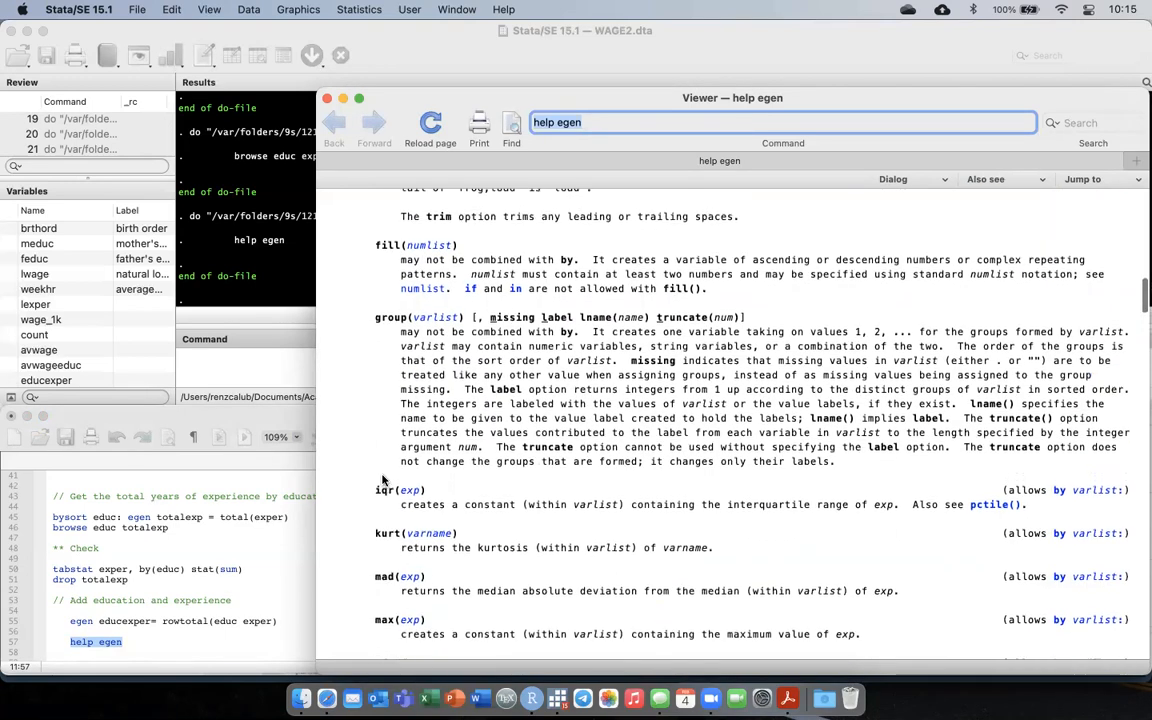
{"action": "key", "text": "super+w"}
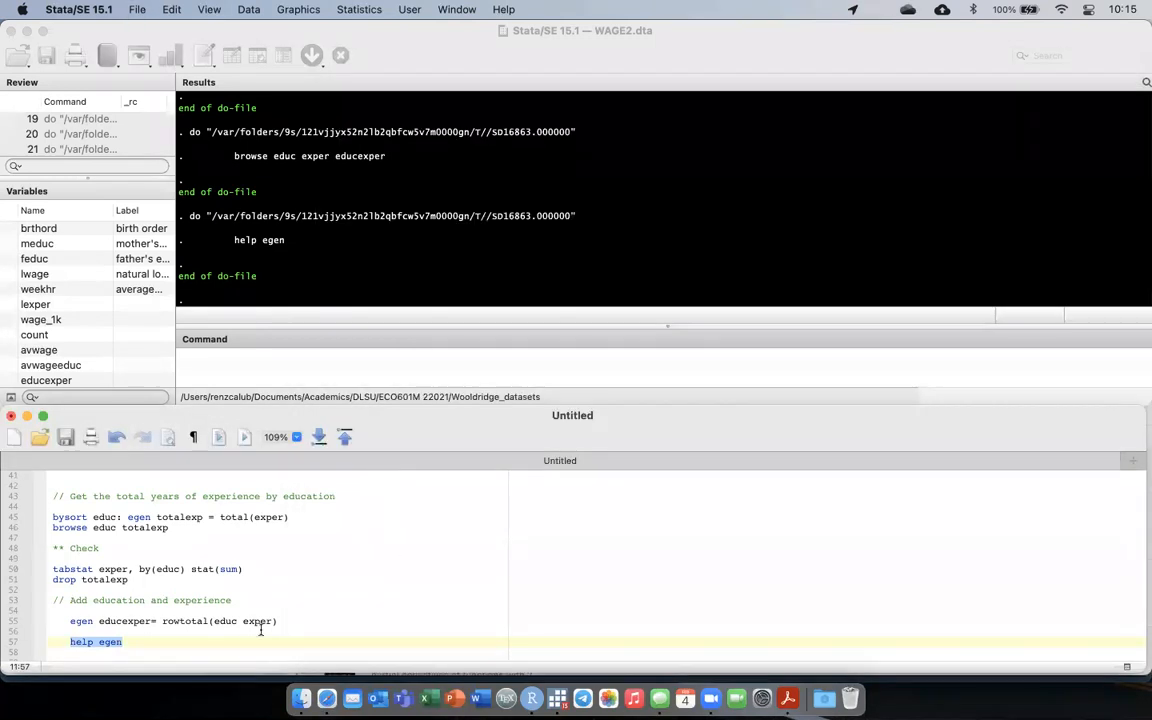
Add the indented comment // Estimate a linear model: below the help egen line in the do-file.
{"action": "left_click", "coordinate": [175, 646]}
{"action": "key", "text": "Return"}
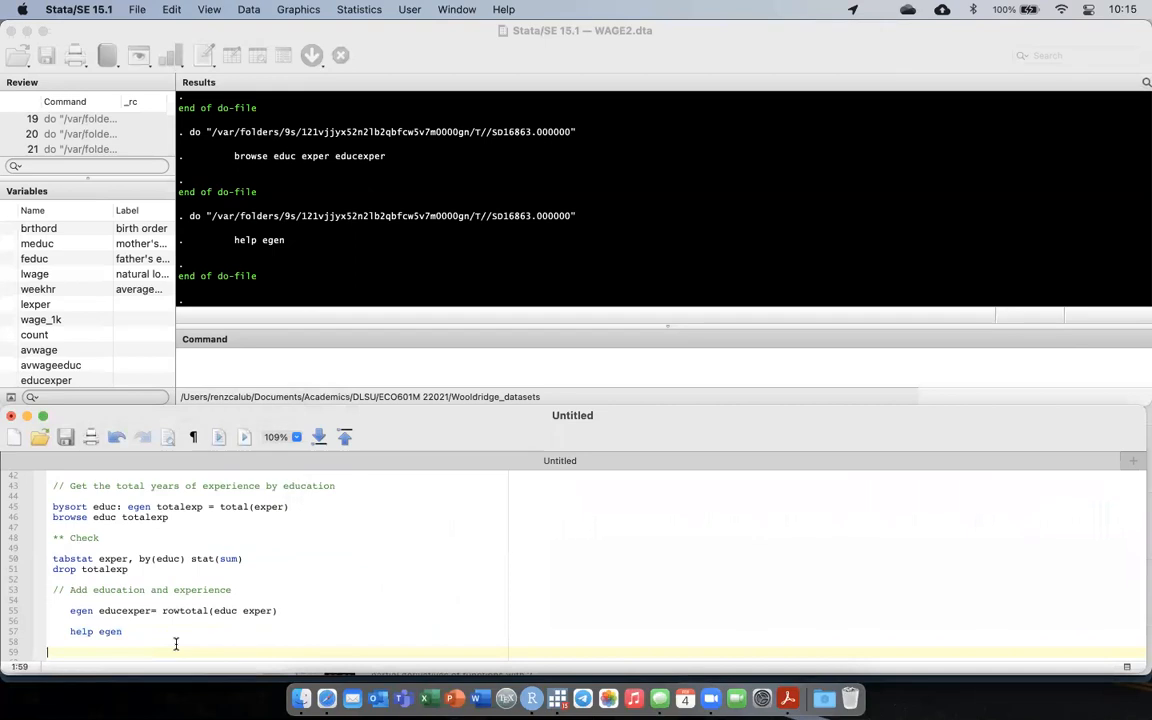
{"action": "key", "text": "BackSpace"}
{"action": "key", "text": "Return"}
{"action": "key", "text": "Tab"}
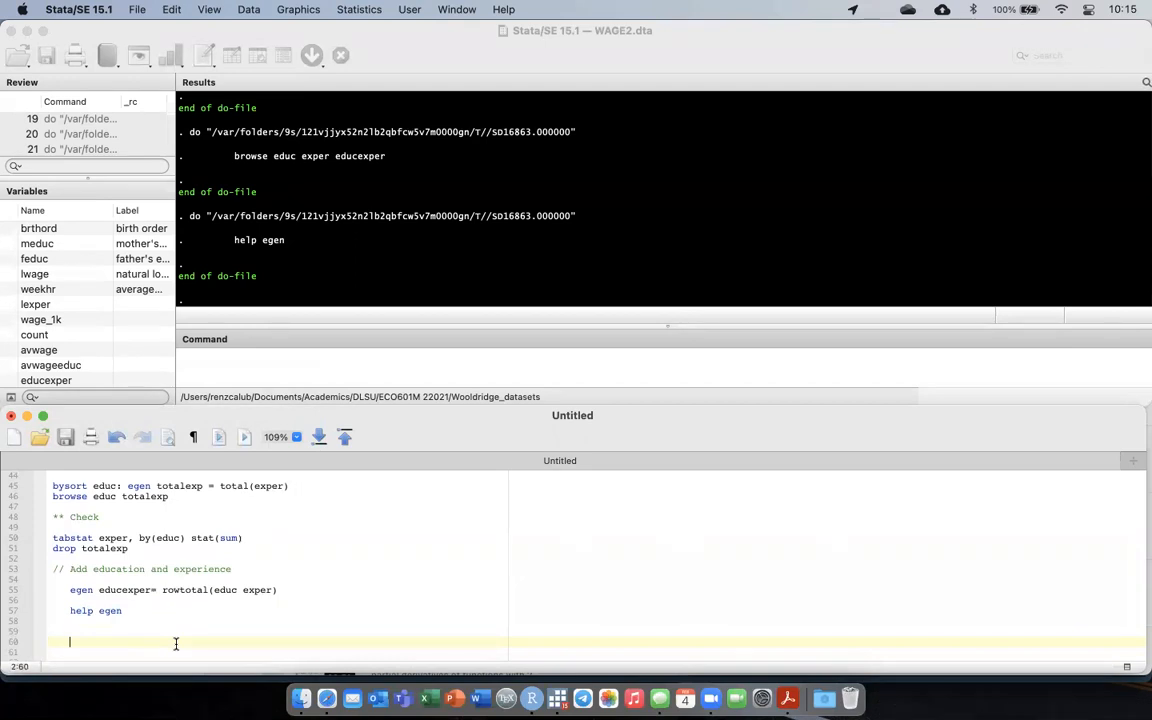
{"action": "key", "text": "BackSpace"}
{"action": "key", "text": "Tab"}
{"action": "type", "text": "// "}
{"action": "type", "text": "Estimate"}
{"action": "type", "text": " a b"}
{"action": "type", "text": "inear mod"}
{"action": "type", "text": "el"}
{"action": "type", "text": ":"}
{"action": "key", "text": "Return"}
{"action": "key", "text": "Return"}
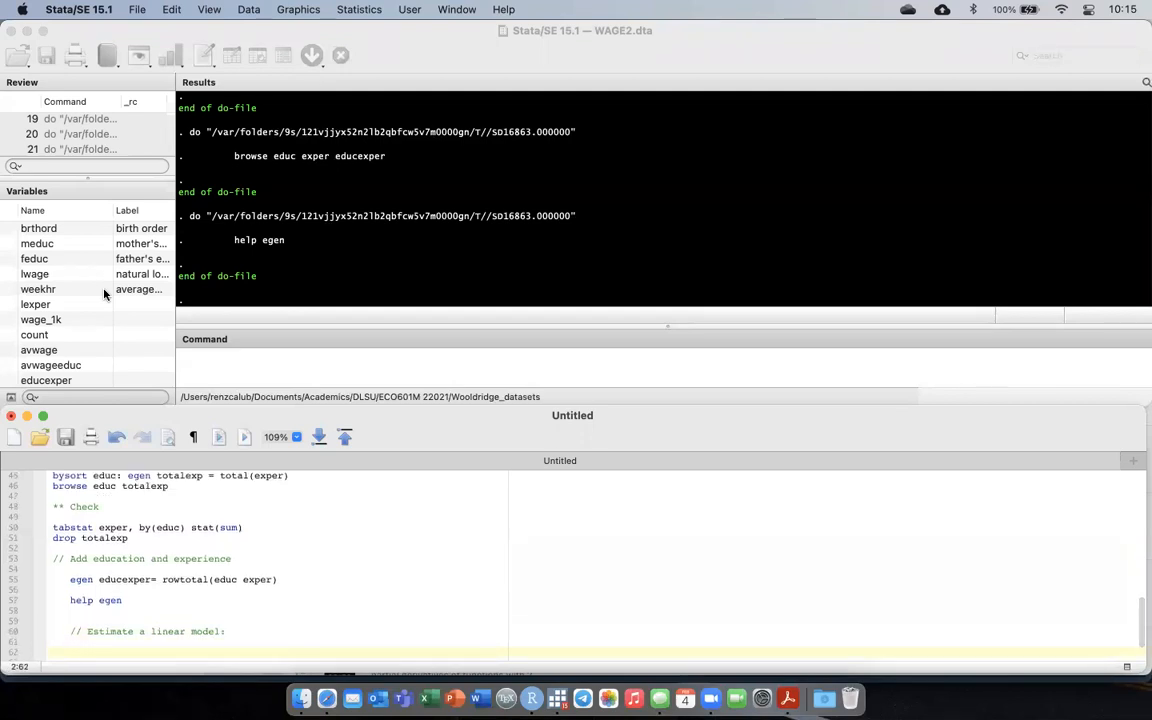
Add the line regress lwage educ exper, run only that line, and examine the regression output.
{"action": "type", "text": "regress lwage"}
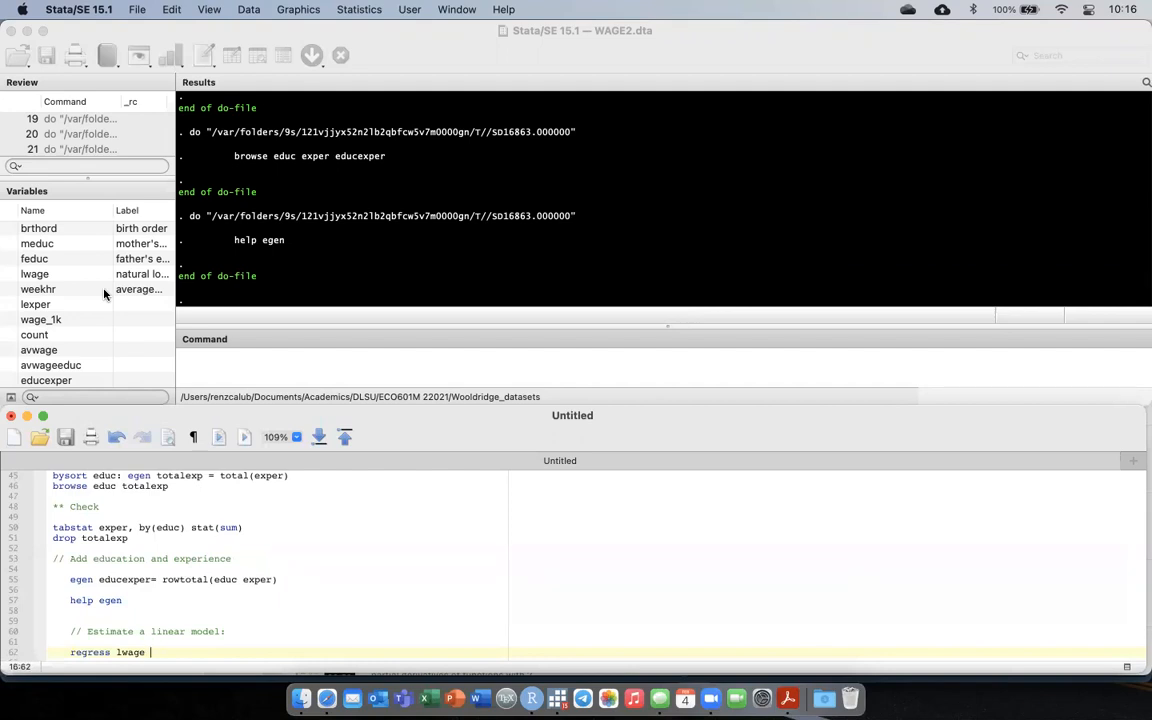
{"action": "type", "text": "educ exper"}
{"action": "key", "text": "super+shift+Left"}
{"action": "key", "text": "super+shift+d"}
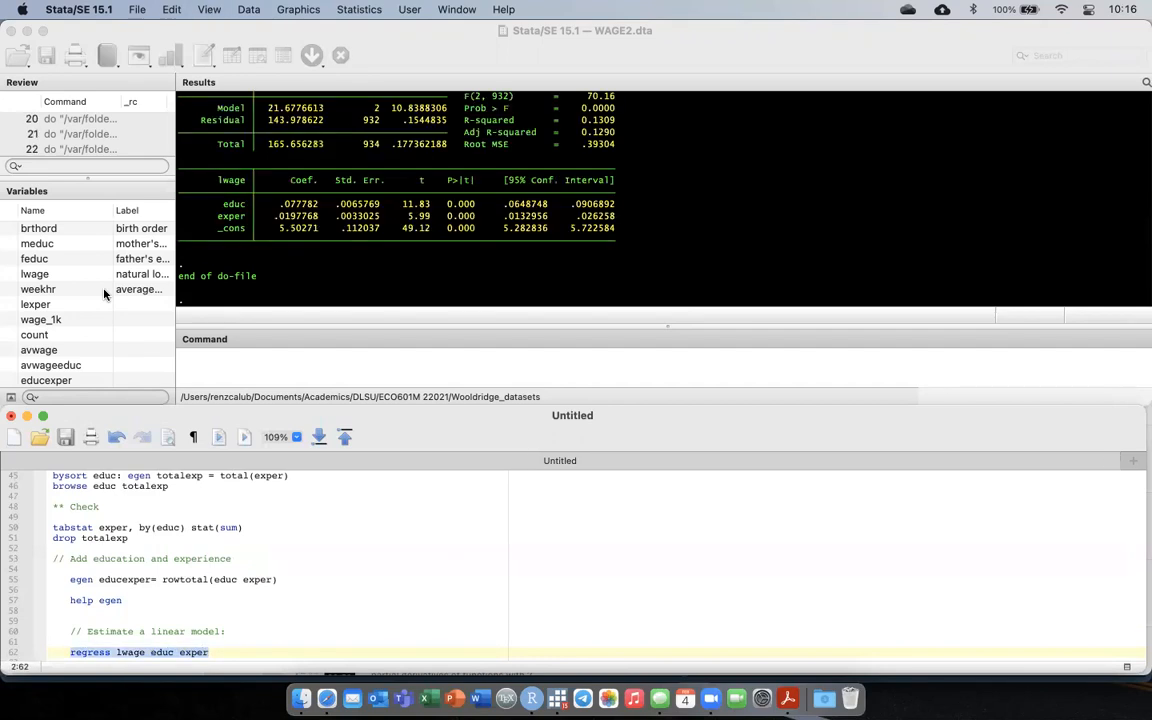
{"action": "scroll", "coordinate": [601, 210], "scroll_direction": "up", "scroll_amount": 3}
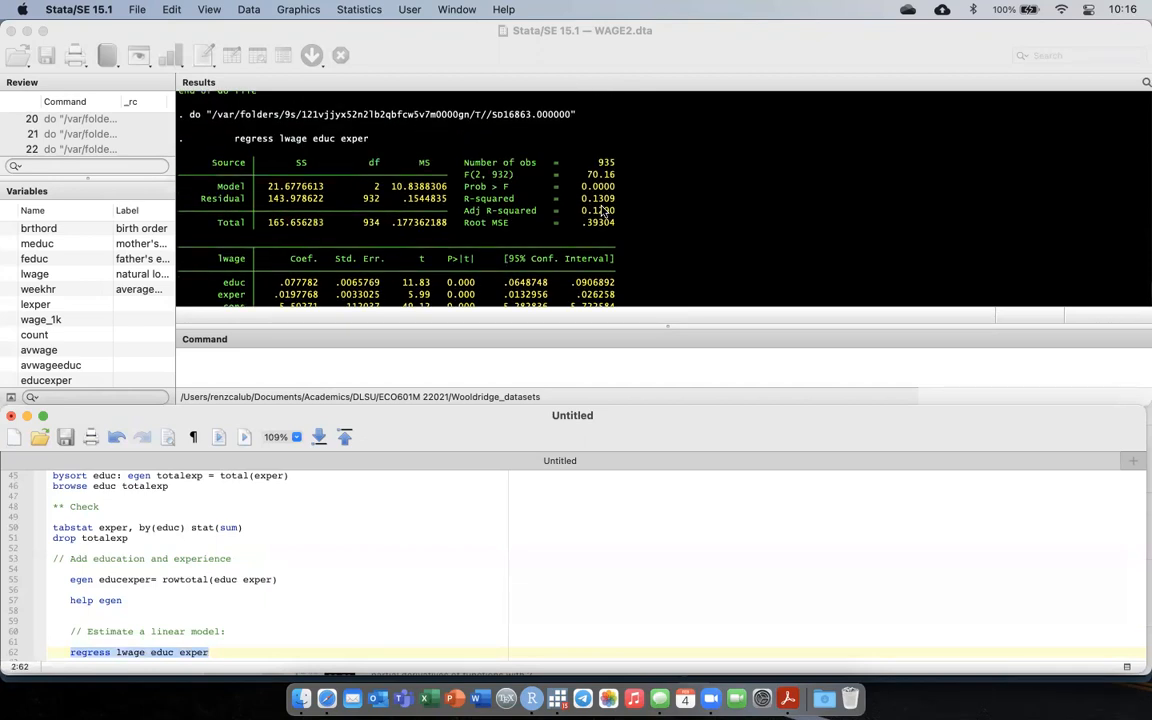
{"action": "scroll", "coordinate": [601, 210], "scroll_direction": "down", "scroll_amount": 3}
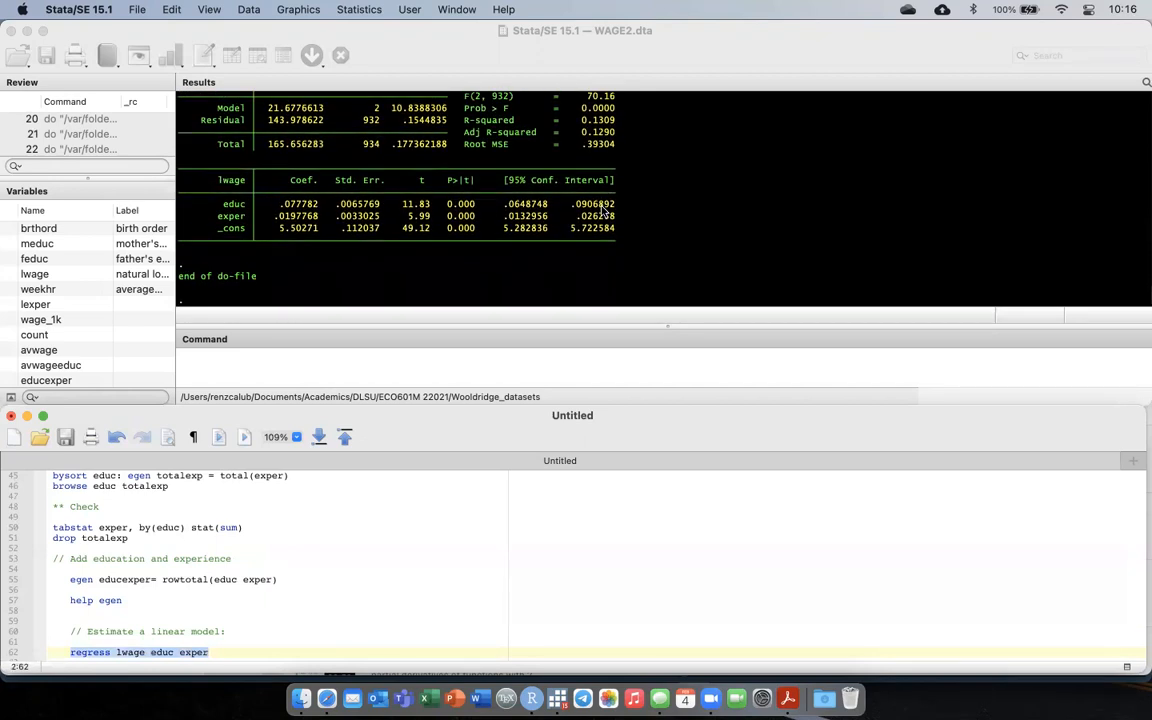
{"action": "scroll", "coordinate": [601, 210], "scroll_direction": "up", "scroll_amount": 3}
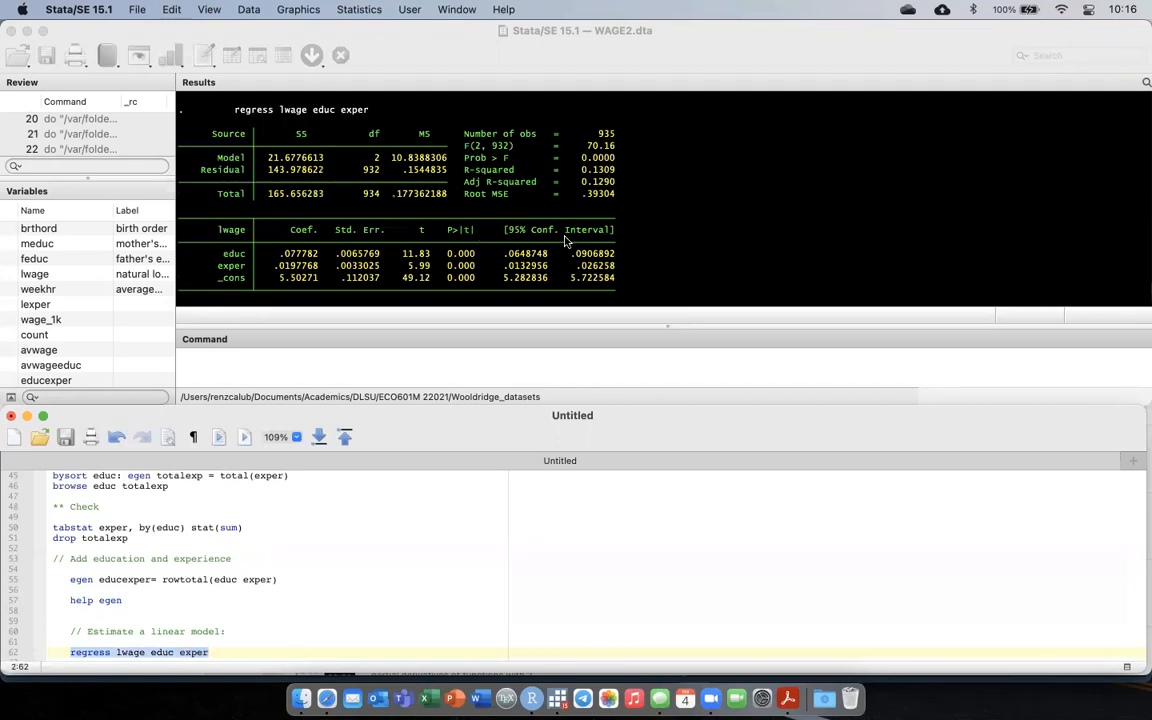
{"action": "scroll", "coordinate": [537, 200], "scroll_direction": "down", "scroll_amount": 3}
Start a new line directly below the regress lwage educ exper command.
{"action": "left_click", "coordinate": [241, 652]}
{"action": "key", "text": "Return"}
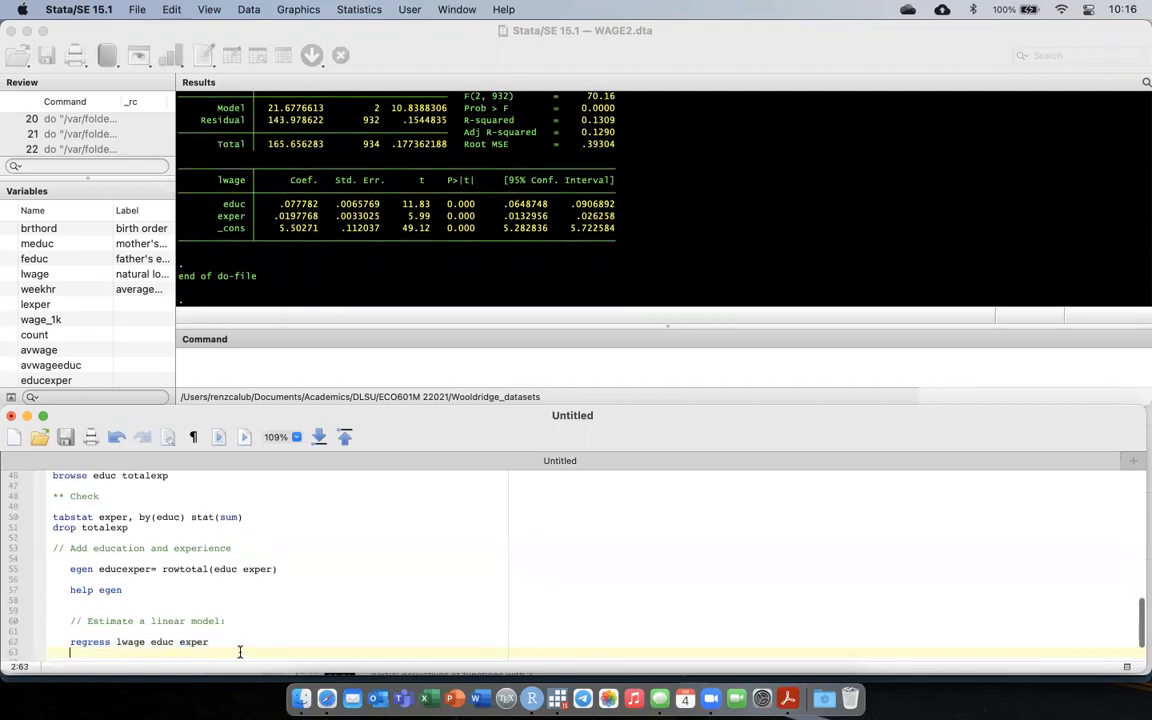